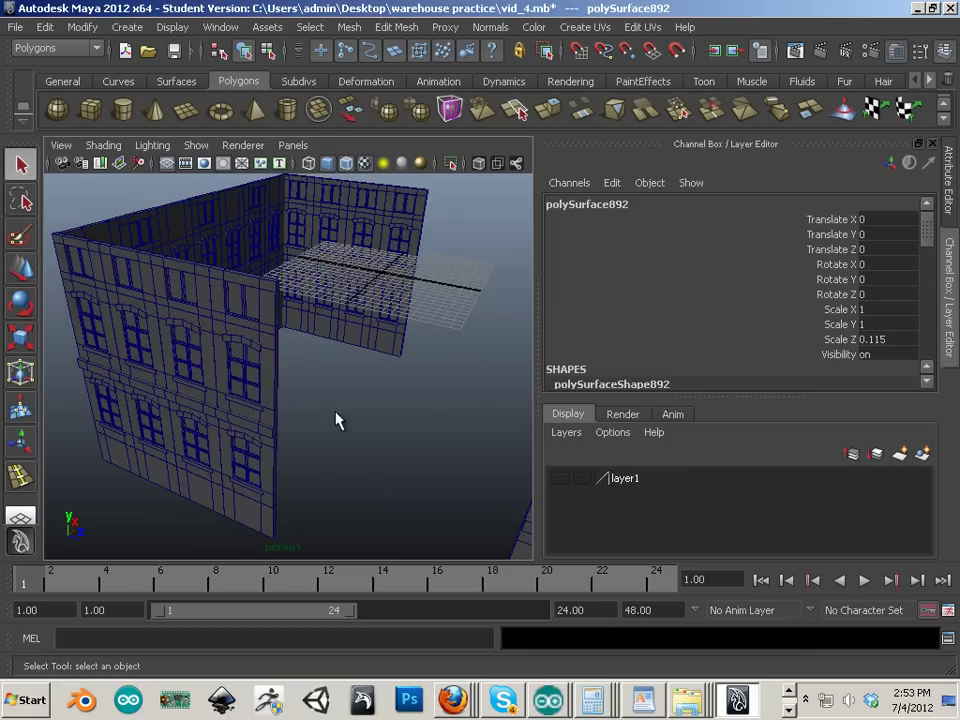
# Step: Make layer1 visible so the building's fourth wall is displayed, and view the building from above
pyautogui.scroll(3, 263, 311)
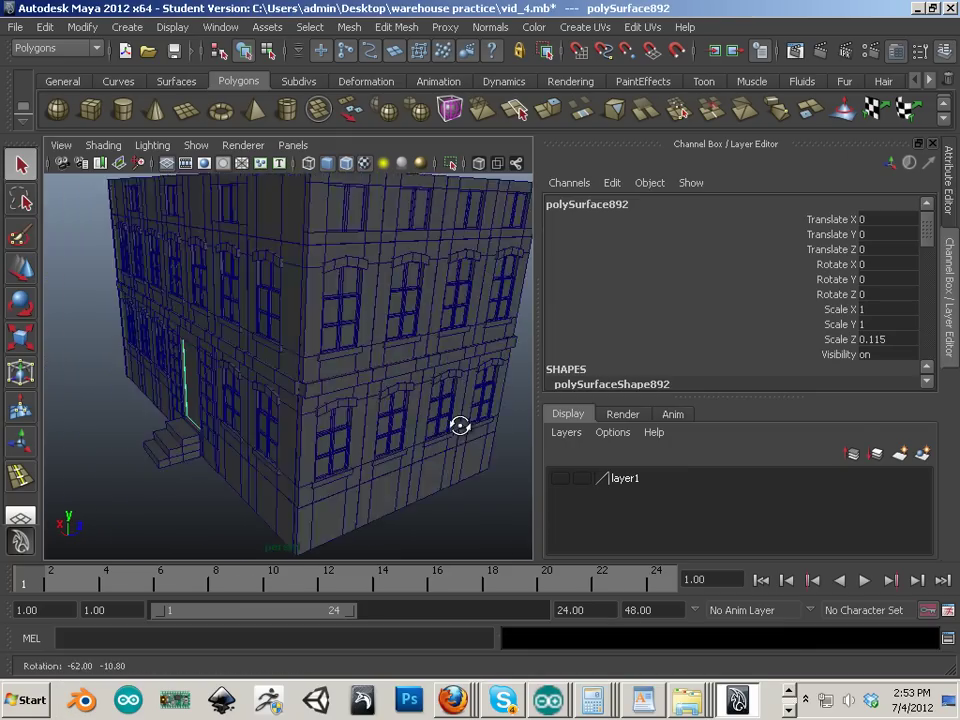
pyautogui.keyDown('alt'); pyautogui.moveTo(140, 341); pyautogui.dragTo(146, 497); pyautogui.keyUp('alt')
pyautogui.click(267, 233)
pyautogui.keyDown('alt'); pyautogui.moveTo(394, 298); pyautogui.dragTo(231, 370); pyautogui.keyUp('alt')
pyautogui.keyDown('alt'); pyautogui.moveTo(73, 275); pyautogui.dragTo(228, 323); pyautogui.keyUp('alt')
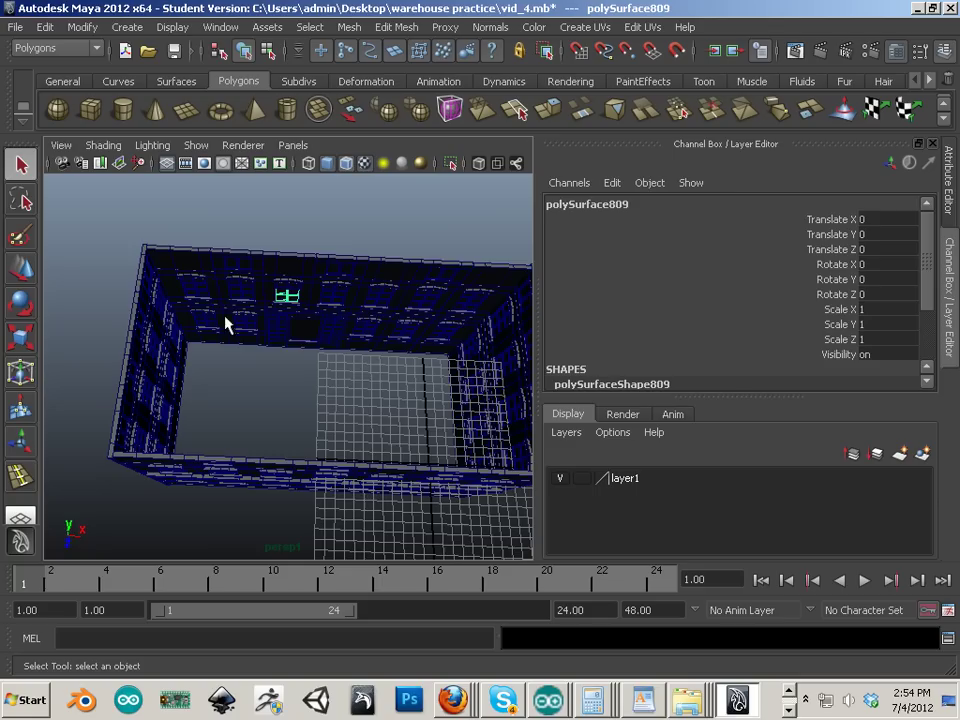
# Step: Assign the pieces of the wall with the door opening to a new display layer, and toggle the layer's visibility to check its contents
pyautogui.moveTo(548, 388); pyautogui.dragTo(548, 388)
pyautogui.keyDown('alt'); pyautogui.moveTo(380, 360); pyautogui.dragTo(311, 354); pyautogui.keyUp('alt')
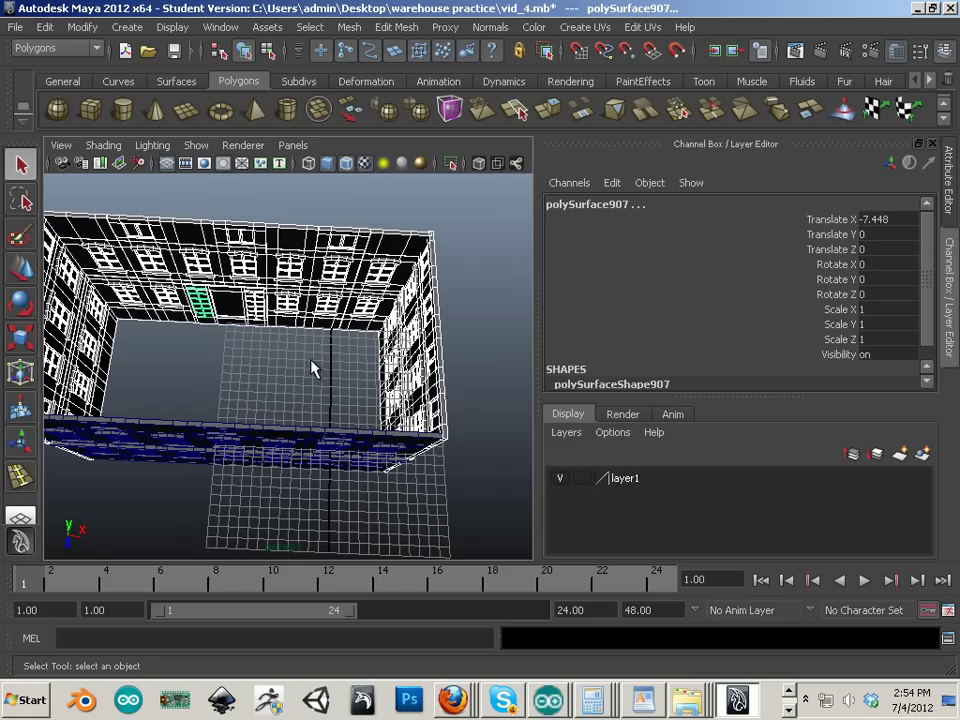
pyautogui.click(429, 381)
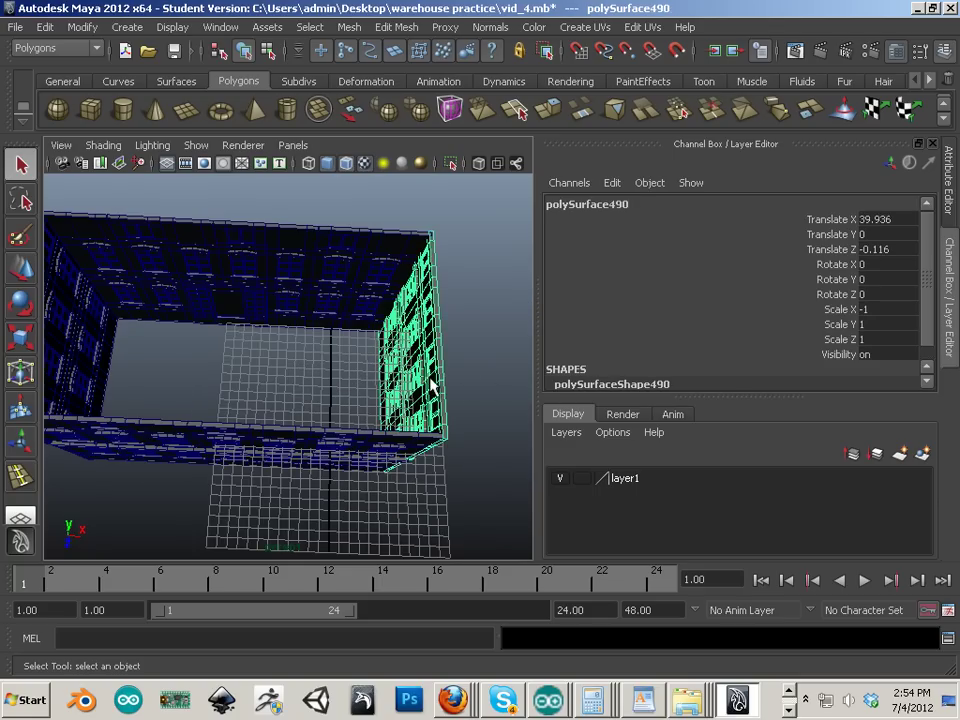
pyautogui.click(292, 257)
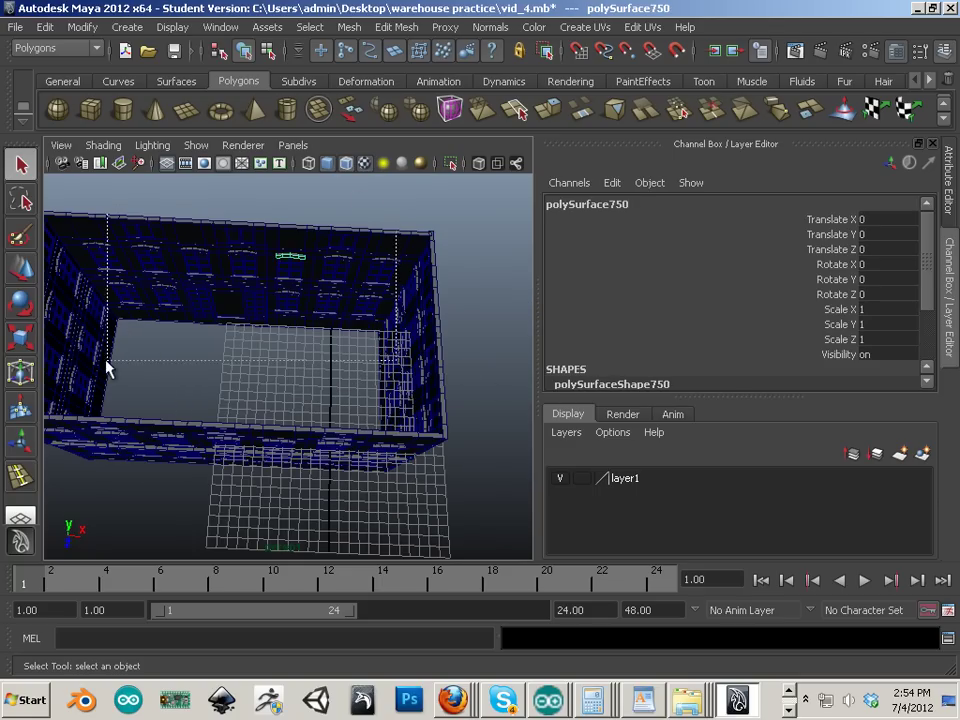
pyautogui.moveTo(107, 369); pyautogui.dragTo(333, 387)
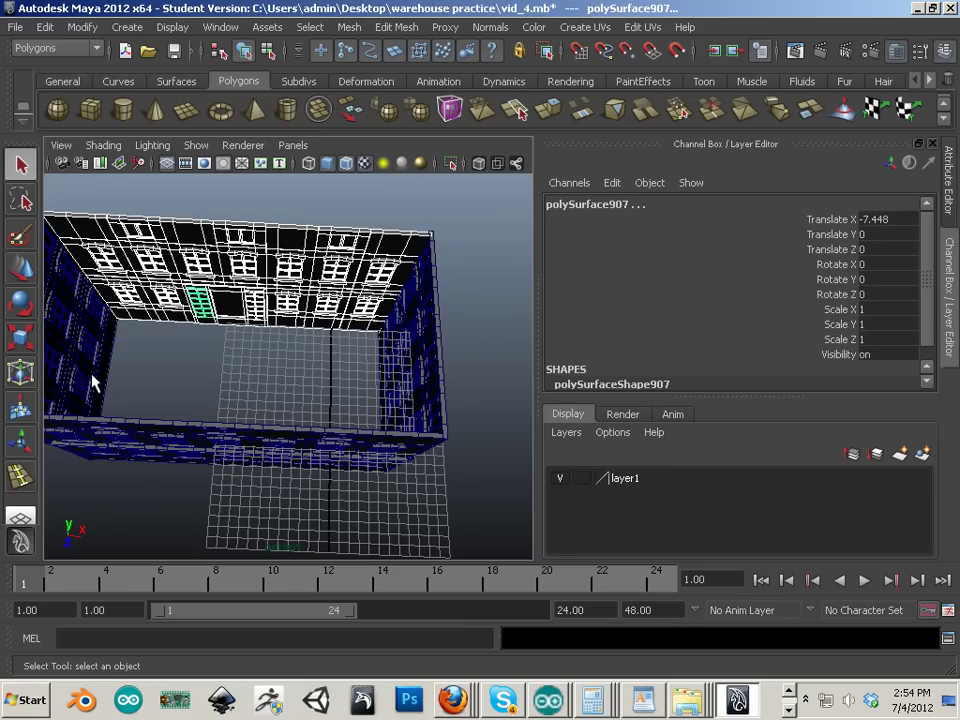
pyautogui.keyDown('alt'); pyautogui.moveTo(92, 381); pyautogui.dragTo(340, 380); pyautogui.keyUp('alt')
pyautogui.click(922, 454)
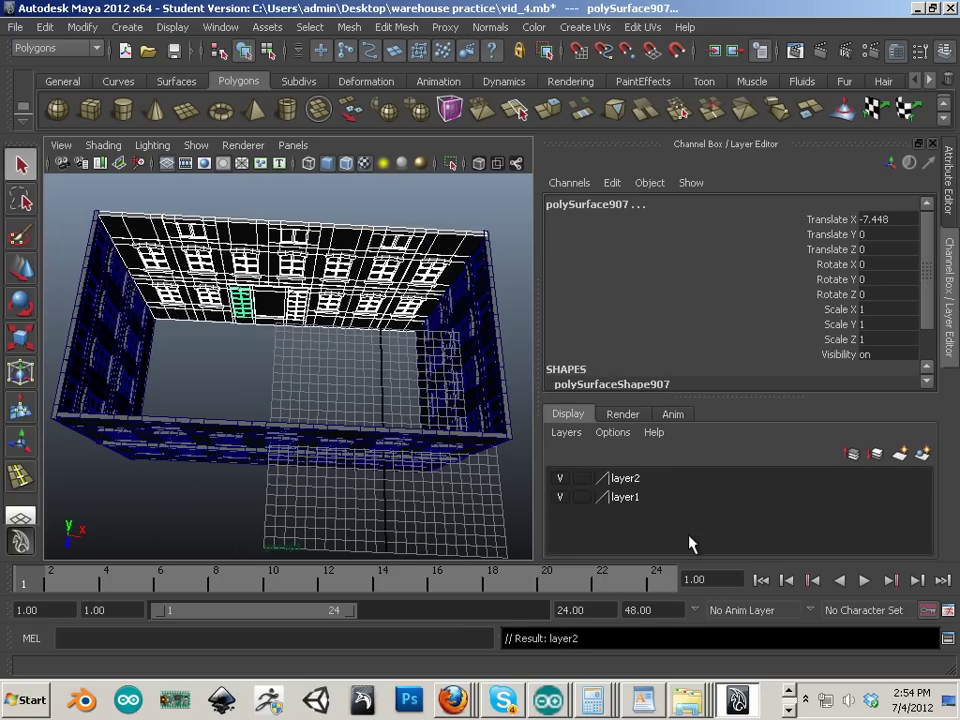
pyautogui.click(560, 479)
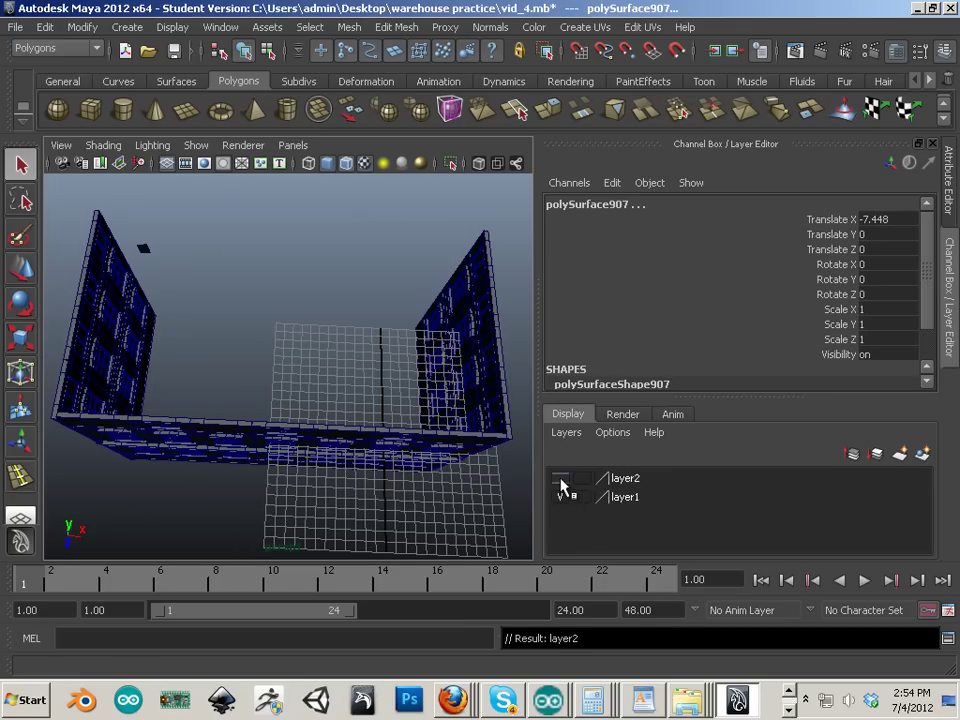
pyautogui.click(559, 478)
# Step: Select all pieces of the wall with the door opening, excluding the side walls, and combine them into one mesh
pyautogui.click(157, 290)
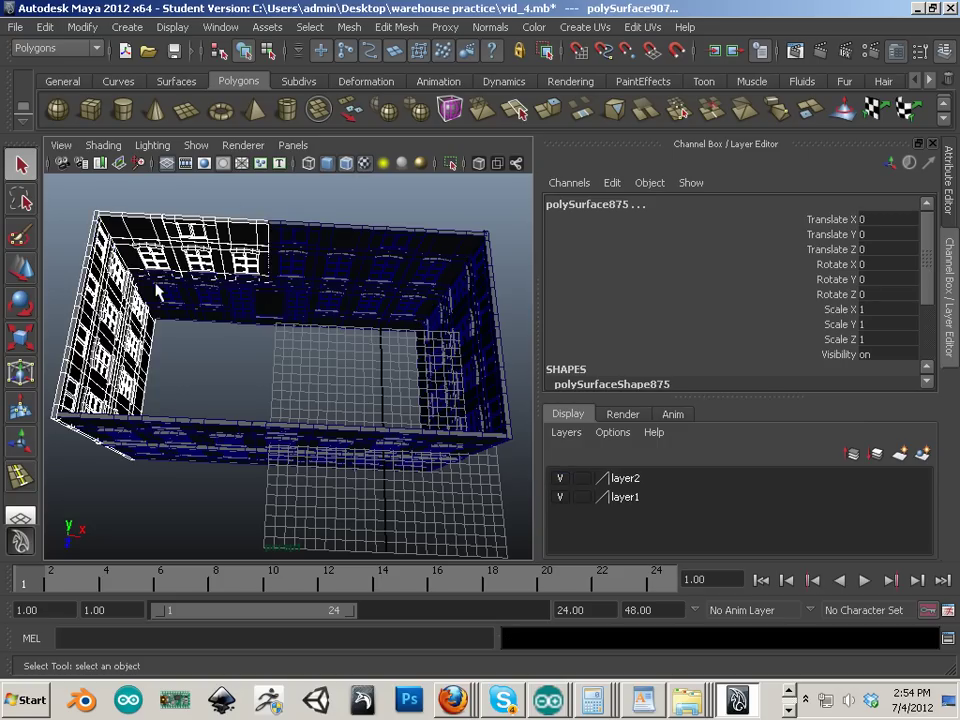
pyautogui.click(279, 375)
pyautogui.moveTo(279, 375); pyautogui.dragTo(110, 251)
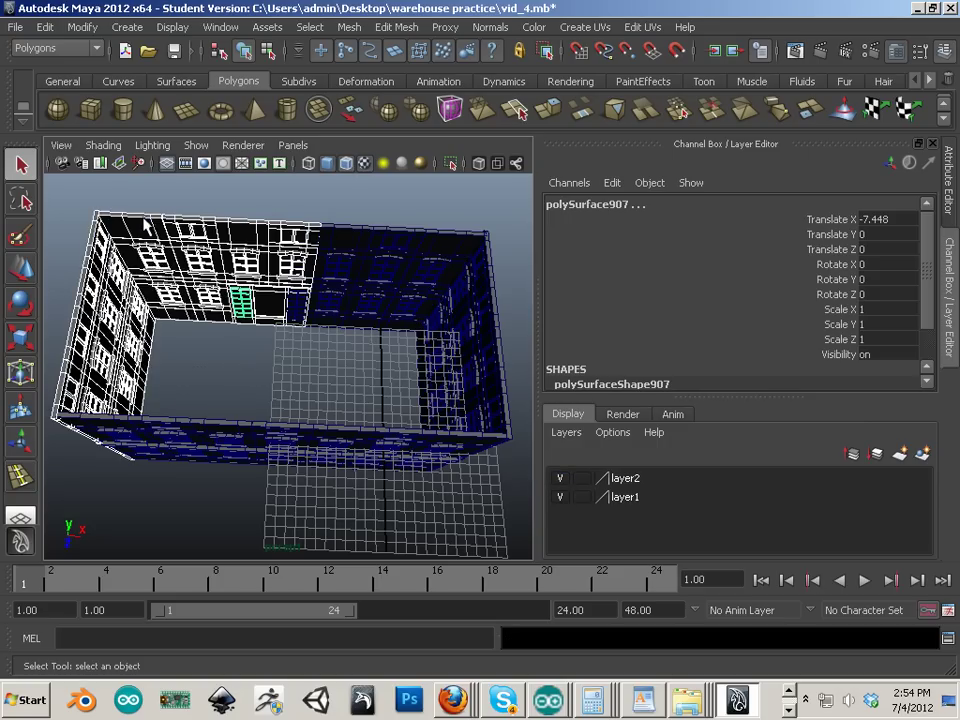
pyautogui.click(312, 307)
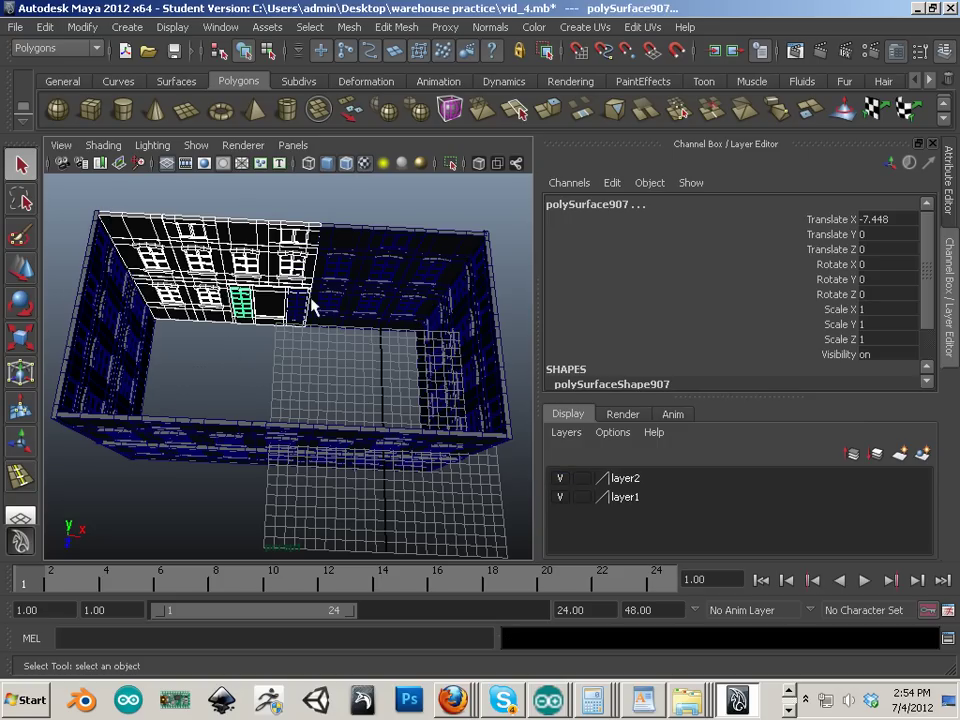
pyautogui.click(426, 360)
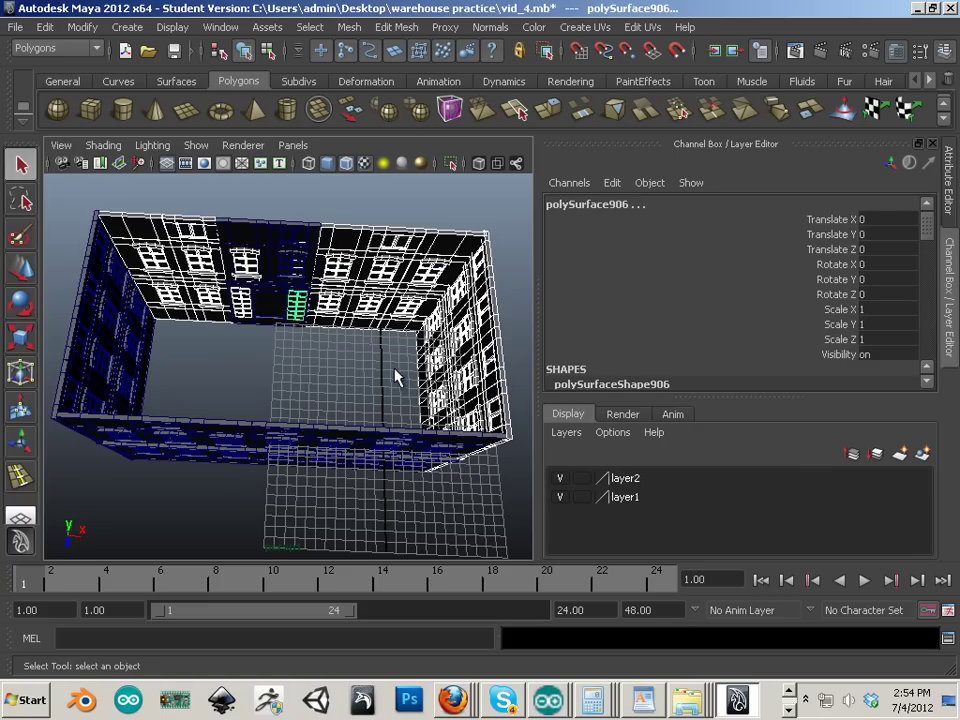
pyautogui.click(249, 328)
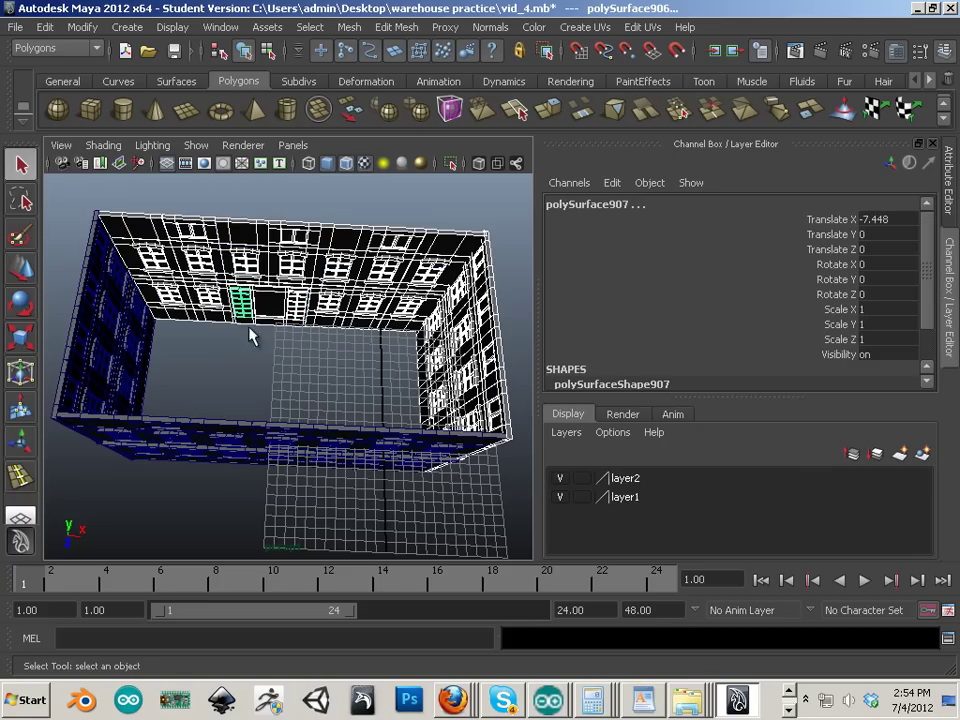
pyautogui.click(360, 358)
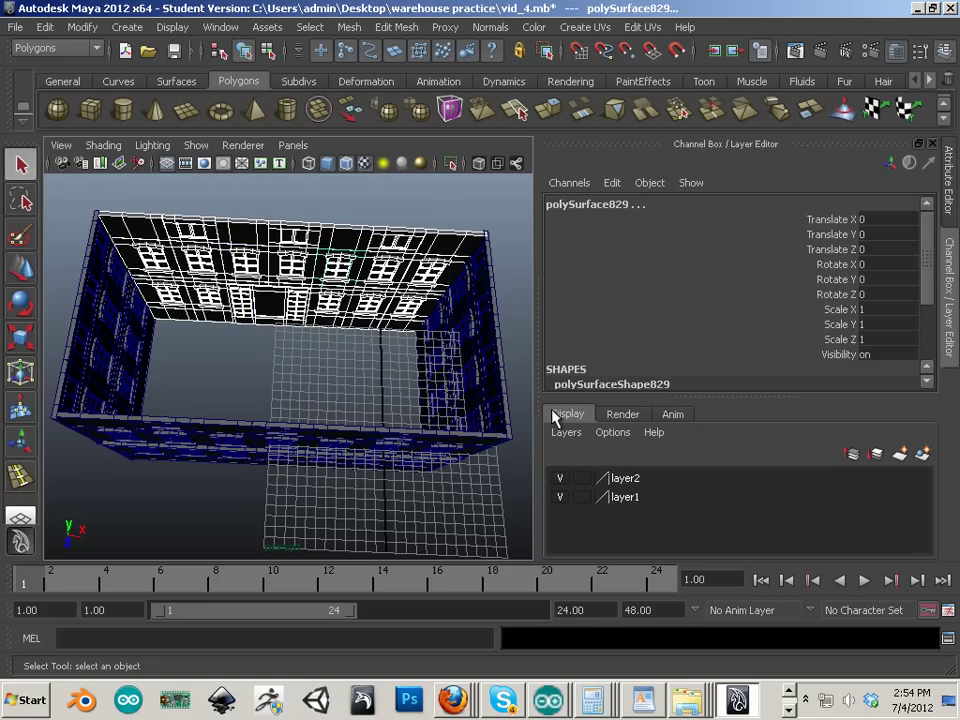
pyautogui.click(352, 27)
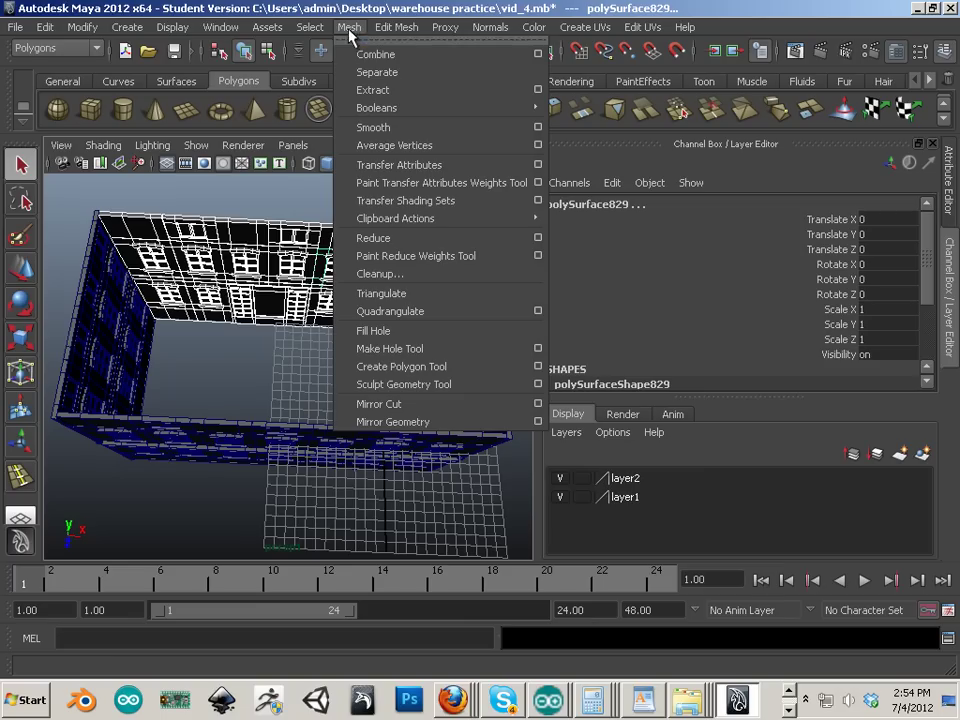
pyautogui.click(363, 56)
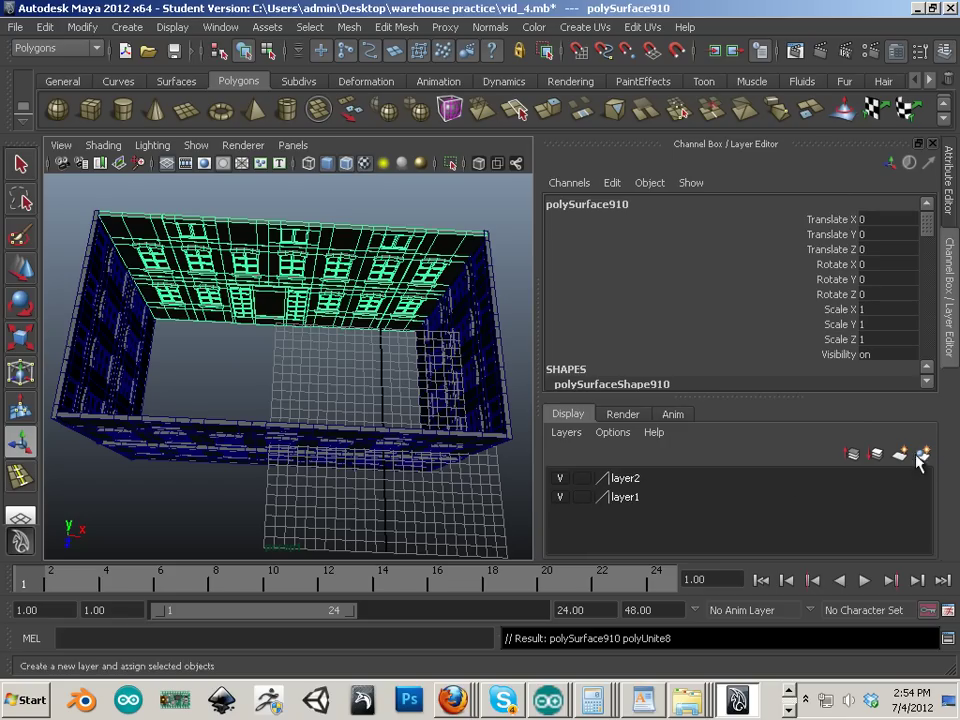
# Step: Add the combined door wall to layer2 and hide that layer
pyautogui.rightClick(636, 481)
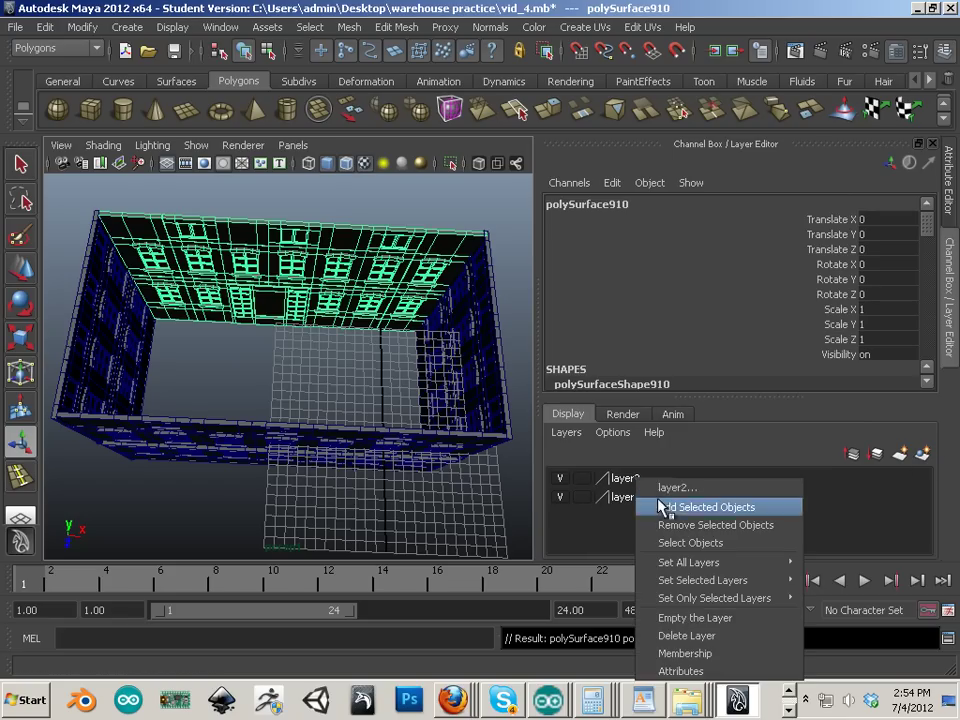
pyautogui.click(664, 506)
pyautogui.click(560, 479)
# Step: Separate the long wall opposite the hidden door wall into individual mesh pieces
pyautogui.keyDown('alt'); pyautogui.moveTo(229, 411); pyautogui.dragTo(238, 311); pyautogui.keyUp('alt')
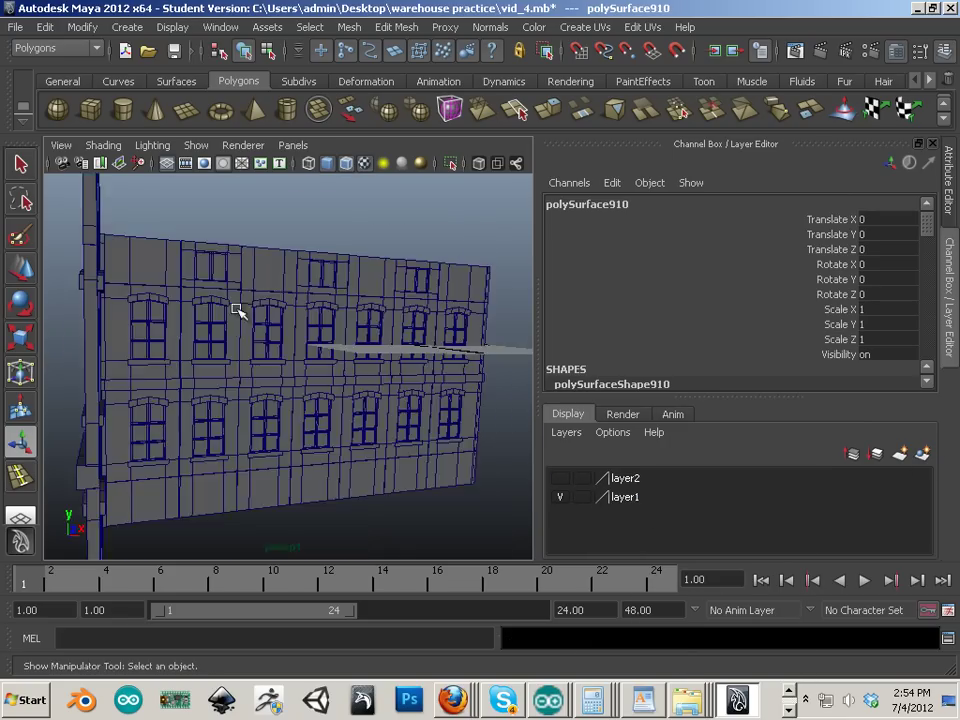
pyautogui.keyDown('alt'); pyautogui.moveTo(238, 311); pyautogui.dragTo(330, 375, button='right'); pyautogui.keyUp('alt')
pyautogui.keyDown('alt'); pyautogui.moveTo(330, 375); pyautogui.dragTo(356, 296, button='middle'); pyautogui.keyUp('alt')
pyautogui.keyDown('alt'); pyautogui.moveTo(356, 296); pyautogui.dragTo(228, 324); pyautogui.keyUp('alt')
pyautogui.keyDown('alt'); pyautogui.moveTo(320, 360); pyautogui.dragTo(291, 351, button='middle'); pyautogui.keyUp('alt')
pyautogui.keyDown('alt'); pyautogui.moveTo(291, 351); pyautogui.dragTo(342, 398, button='right'); pyautogui.keyUp('alt')
pyautogui.keyDown('alt'); pyautogui.moveTo(293, 422); pyautogui.dragTo(312, 425); pyautogui.keyUp('alt')
pyautogui.keyDown('alt'); pyautogui.moveTo(312, 425); pyautogui.dragTo(345, 428, button='right'); pyautogui.keyUp('alt')
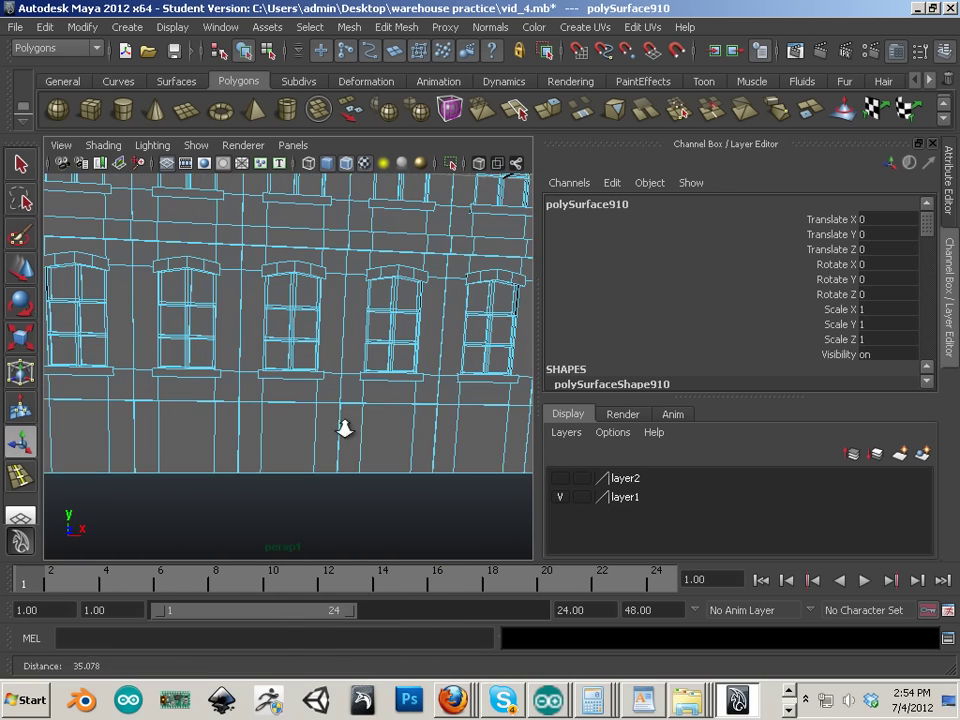
pyautogui.keyDown('alt'); pyautogui.moveTo(368, 403); pyautogui.dragTo(390, 412, button='middle'); pyautogui.keyUp('alt')
pyautogui.keyDown('alt'); pyautogui.moveTo(390, 413); pyautogui.dragTo(328, 433); pyautogui.keyUp('alt')
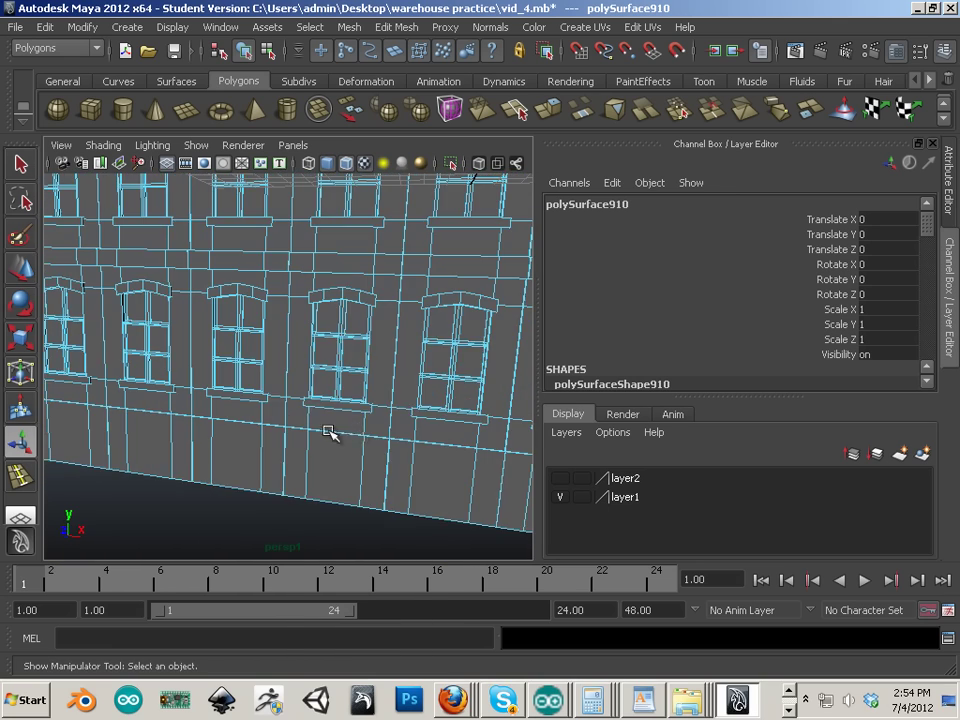
pyautogui.moveTo(359, 377); pyautogui.dragTo(345, 424, button='right')
pyautogui.keyDown('alt'); pyautogui.moveTo(345, 430); pyautogui.dragTo(345, 450); pyautogui.keyUp('alt')
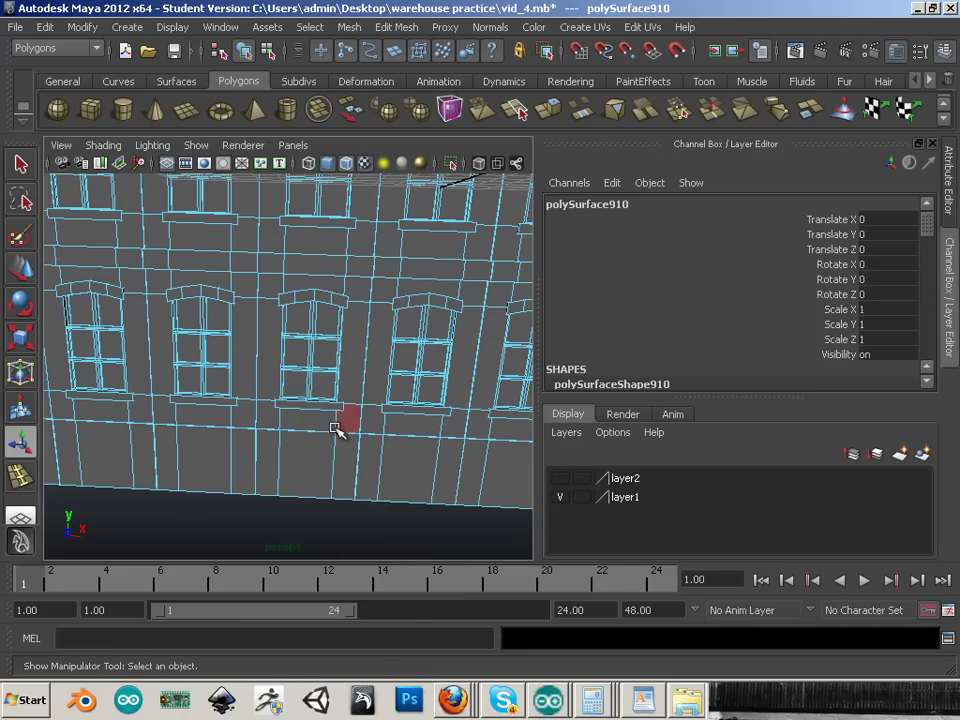
pyautogui.moveTo(336, 422); pyautogui.dragTo(418, 354, button='right')
pyautogui.click(381, 403)
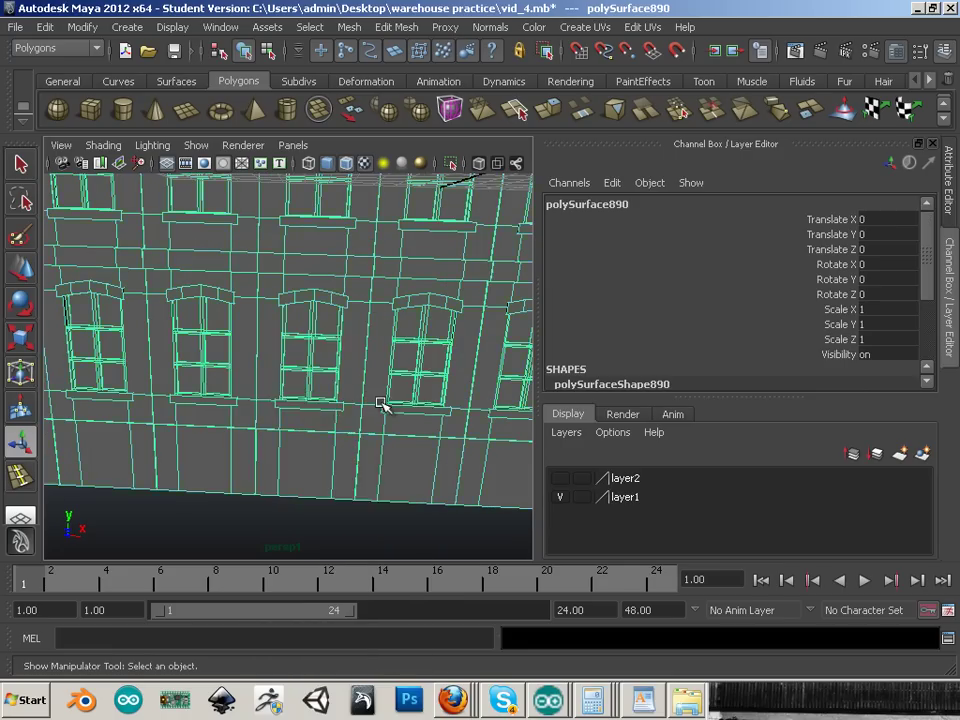
pyautogui.scroll(-5, 370, 350)
pyautogui.click(349, 27)
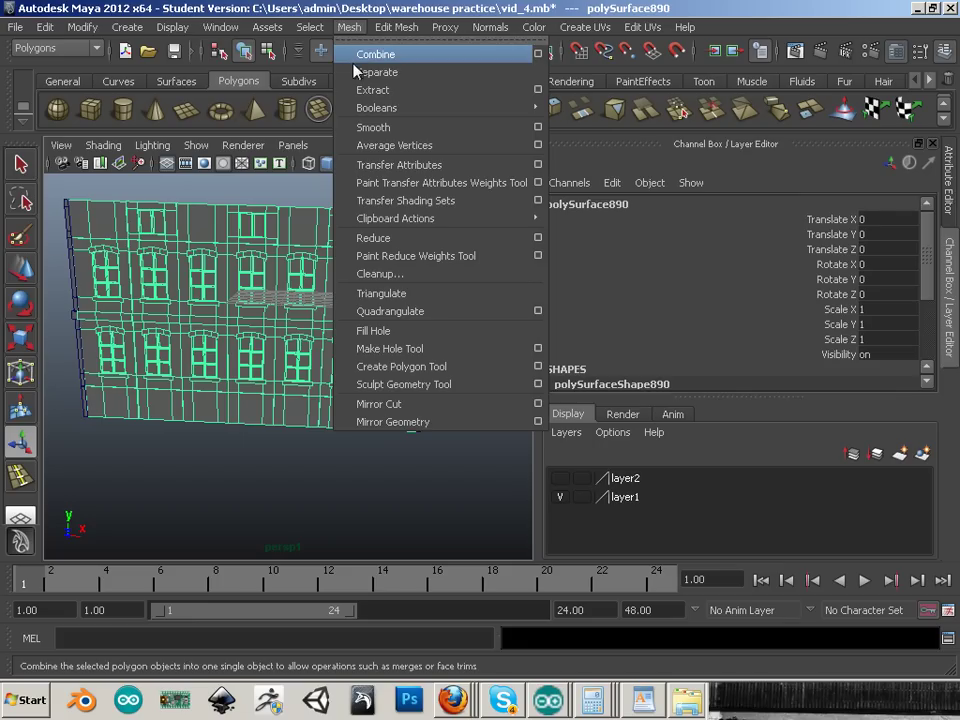
pyautogui.click(360, 54)
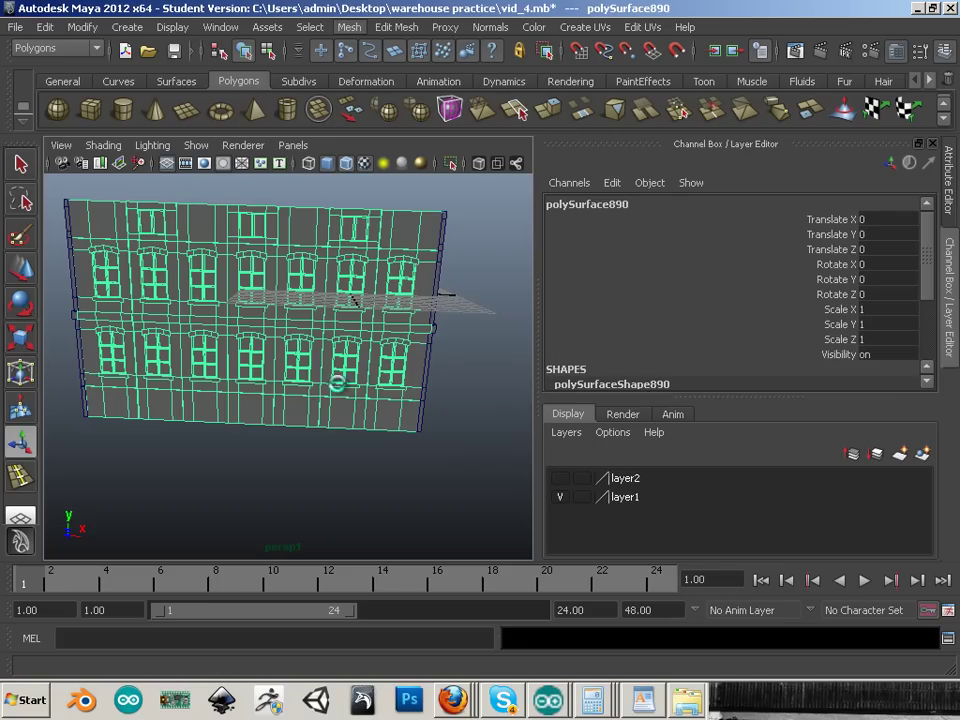
# Step: Select the pieces of the second ground-floor window bay from the wall's end, including the lower panels, surrounding wall pieces, window and sill
pyautogui.scroll(5, 290, 360)
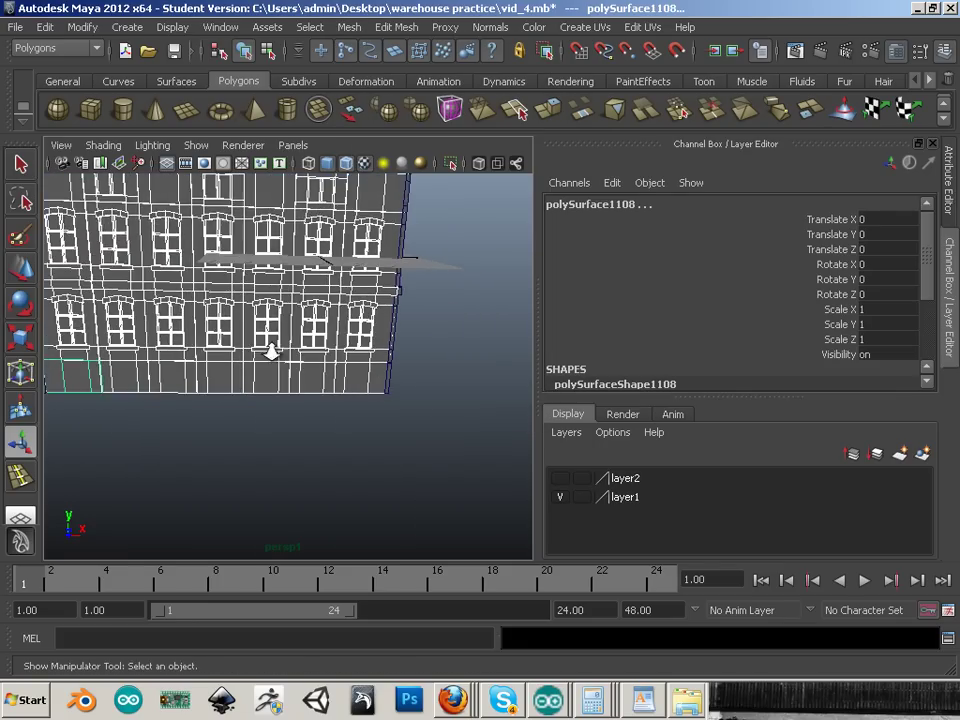
pyautogui.rightClick(328, 367)
pyautogui.click(328, 407)
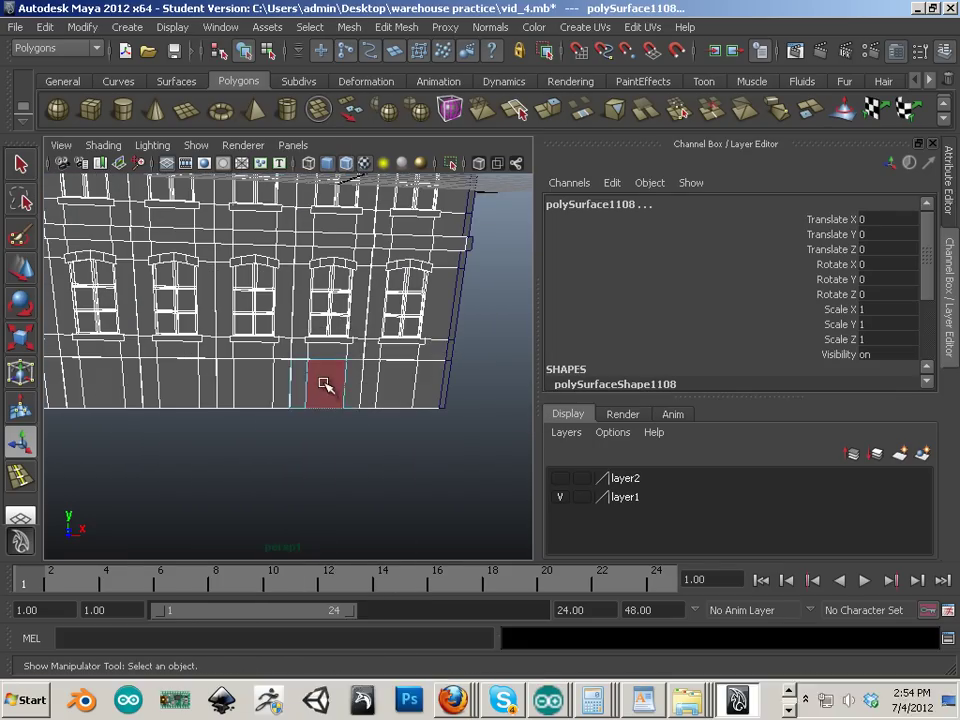
pyautogui.scroll(-4, 320, 400)
pyautogui.moveTo(332, 378); pyautogui.dragTo(398, 357, button='right')
pyautogui.keyDown('alt'); pyautogui.moveTo(332, 437); pyautogui.dragTo(311, 428, button='middle'); pyautogui.keyUp('alt')
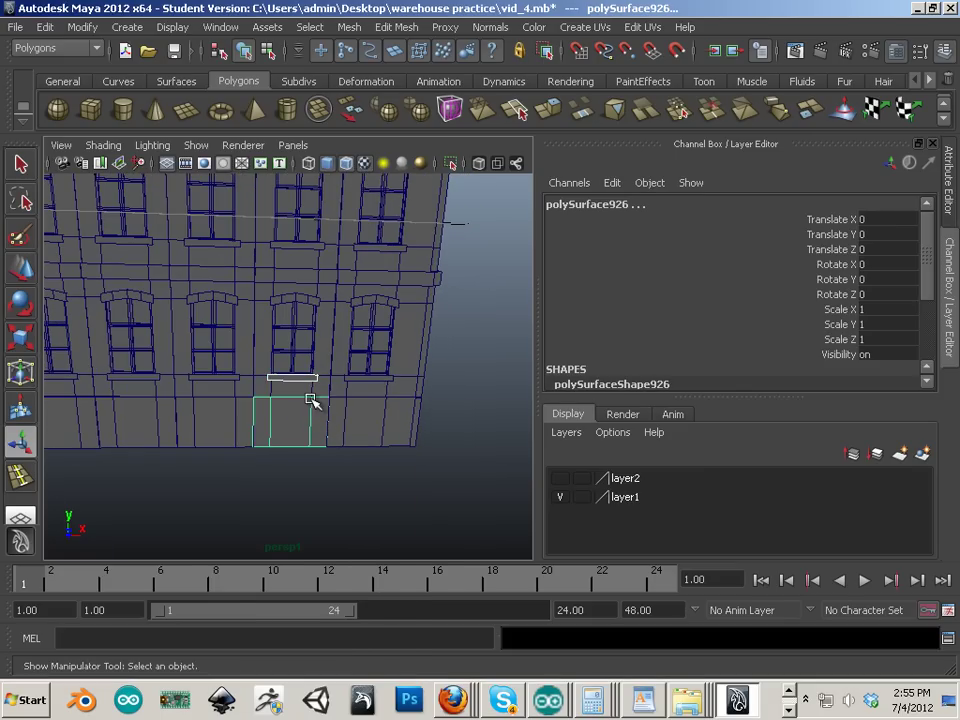
pyautogui.keyDown('alt'); pyautogui.moveTo(270, 374); pyautogui.dragTo(297, 372, button='middle'); pyautogui.keyUp('alt')
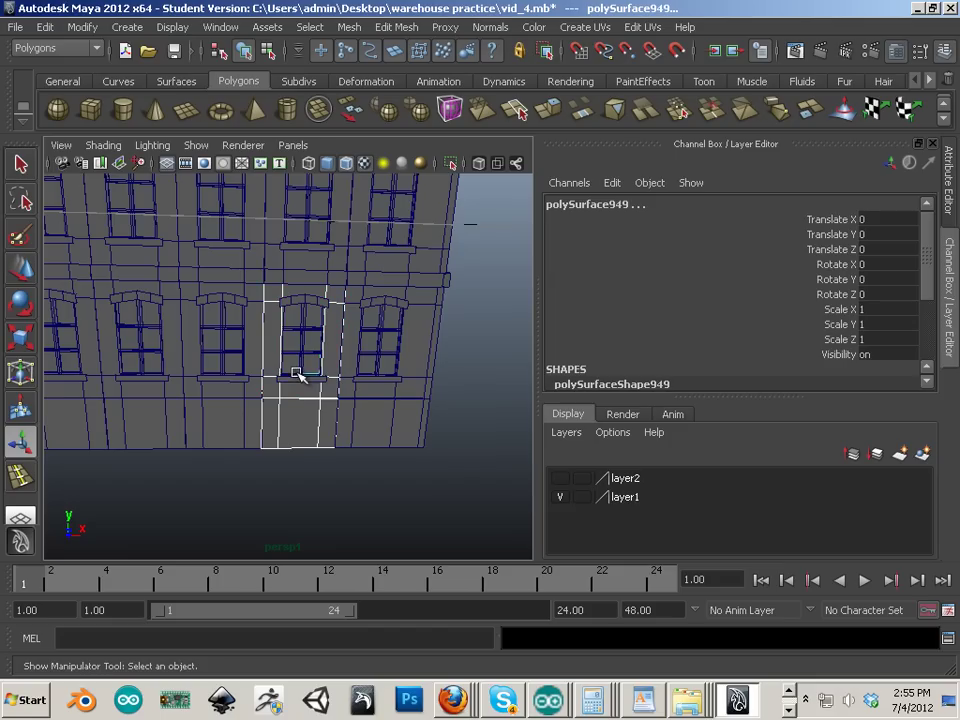
pyautogui.keyDown('alt'); pyautogui.moveTo(372, 385); pyautogui.dragTo(345, 357); pyautogui.keyUp('alt')
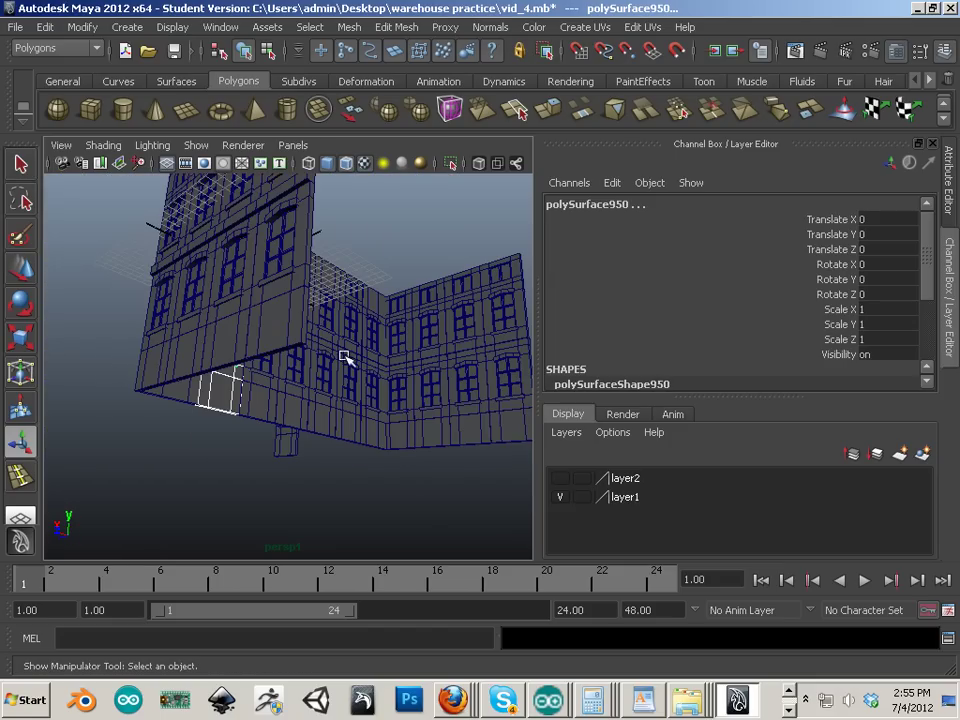
pyautogui.keyDown('alt'); pyautogui.moveTo(310, 410); pyautogui.dragTo(298, 377); pyautogui.keyUp('alt')
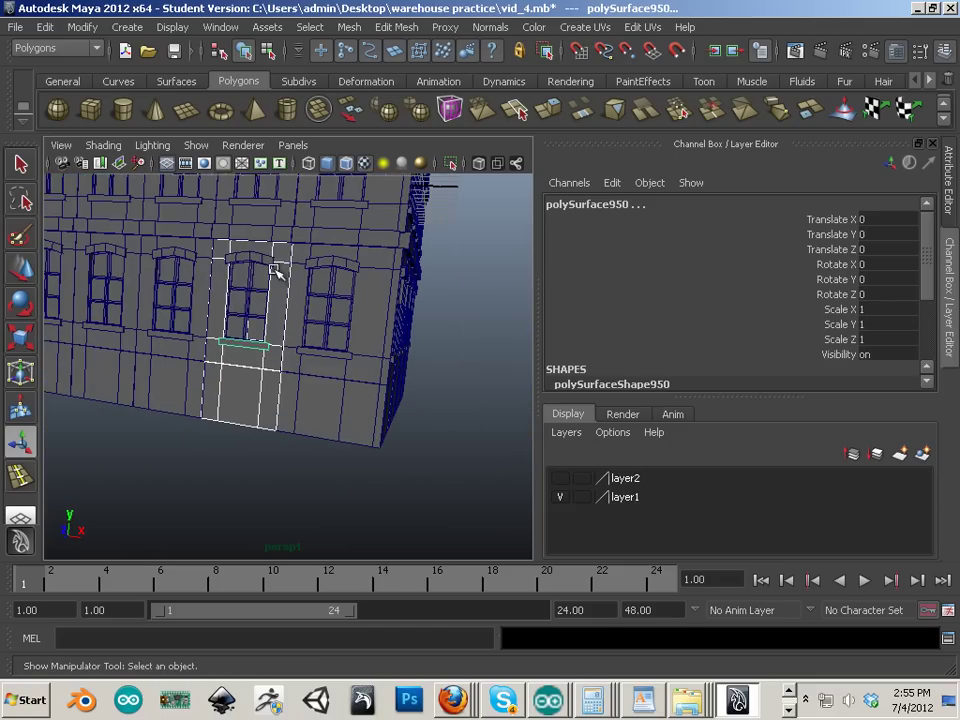
pyautogui.keyDown('shift'); pyautogui.click(253, 368); pyautogui.keyUp('shift')
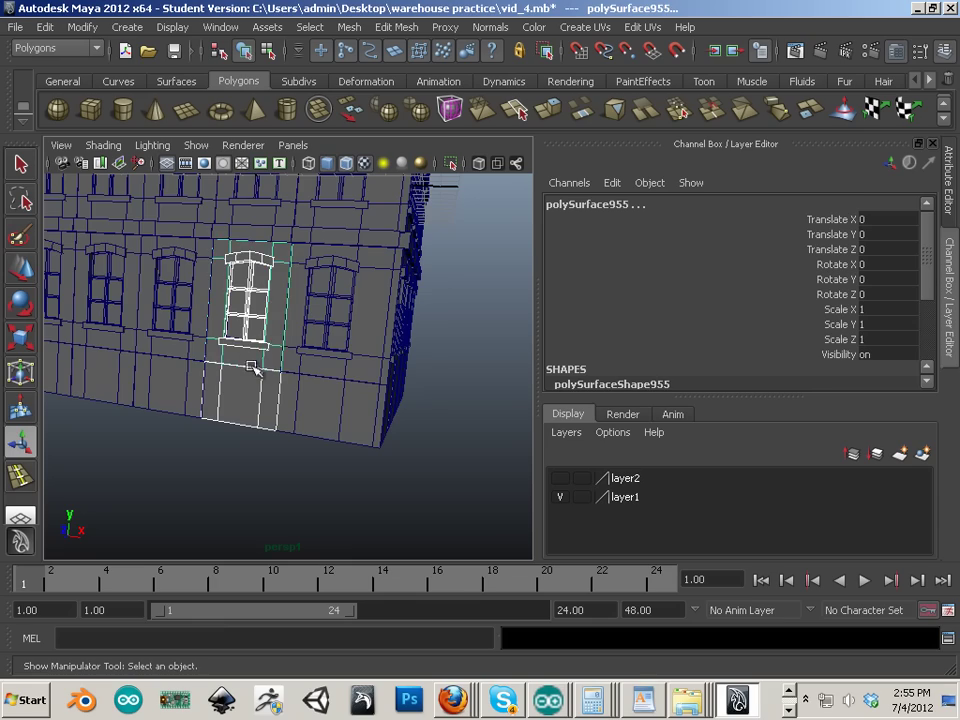
# Step: Switch the viewport to a new perspective camera and frame the ground-floor windows of the separated long wall
pyautogui.keyDown('alt'); pyautogui.moveTo(238, 333); pyautogui.dragTo(257, 270); pyautogui.keyUp('alt')
pyautogui.keyDown('alt'); pyautogui.moveTo(257, 270); pyautogui.dragTo(439, 426, button='right'); pyautogui.keyUp('alt')
pyautogui.keyDown('alt'); pyautogui.moveTo(439, 426); pyautogui.dragTo(228, 387); pyautogui.keyUp('alt')
pyautogui.keyDown('alt'); pyautogui.moveTo(377, 431); pyautogui.dragTo(147, 340); pyautogui.keyUp('alt')
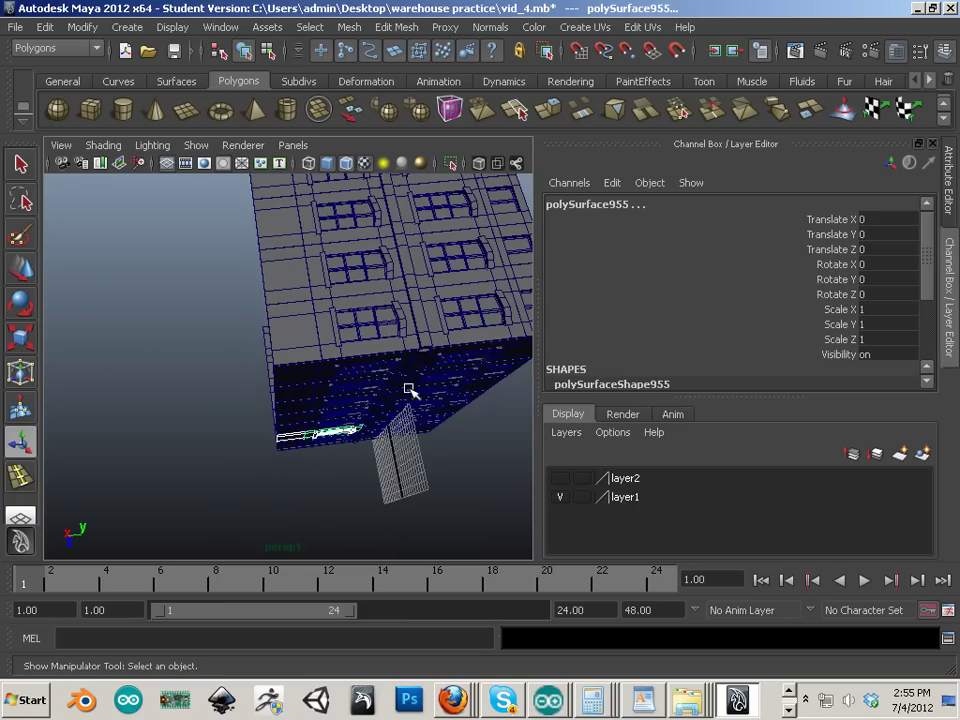
pyautogui.click(285, 296)
pyautogui.click(293, 145)
pyautogui.moveTo(310, 162)
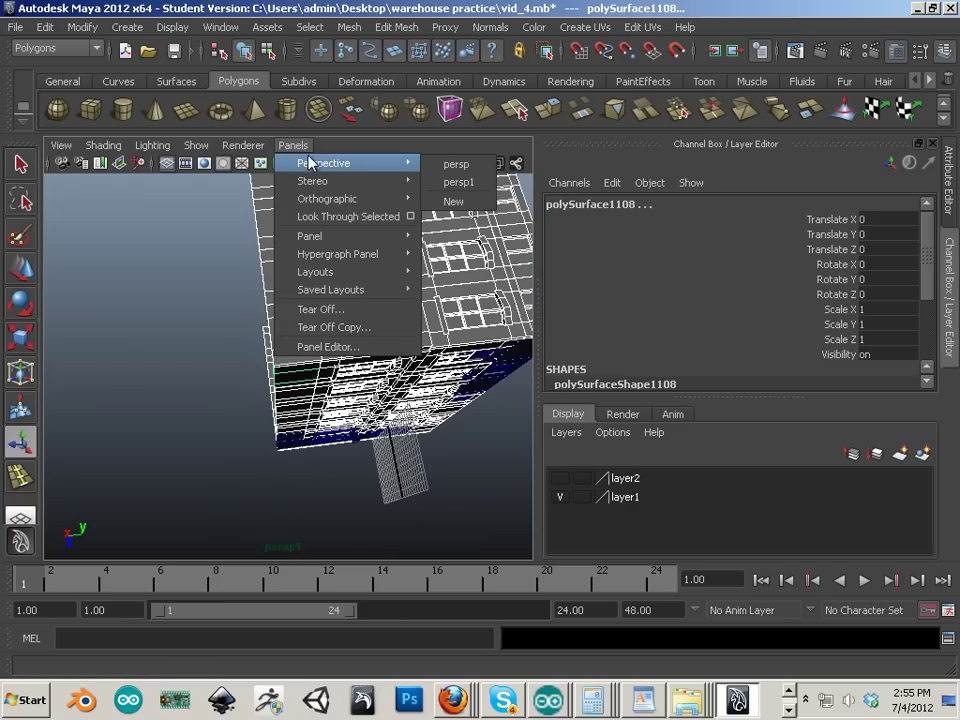
pyautogui.click(453, 201)
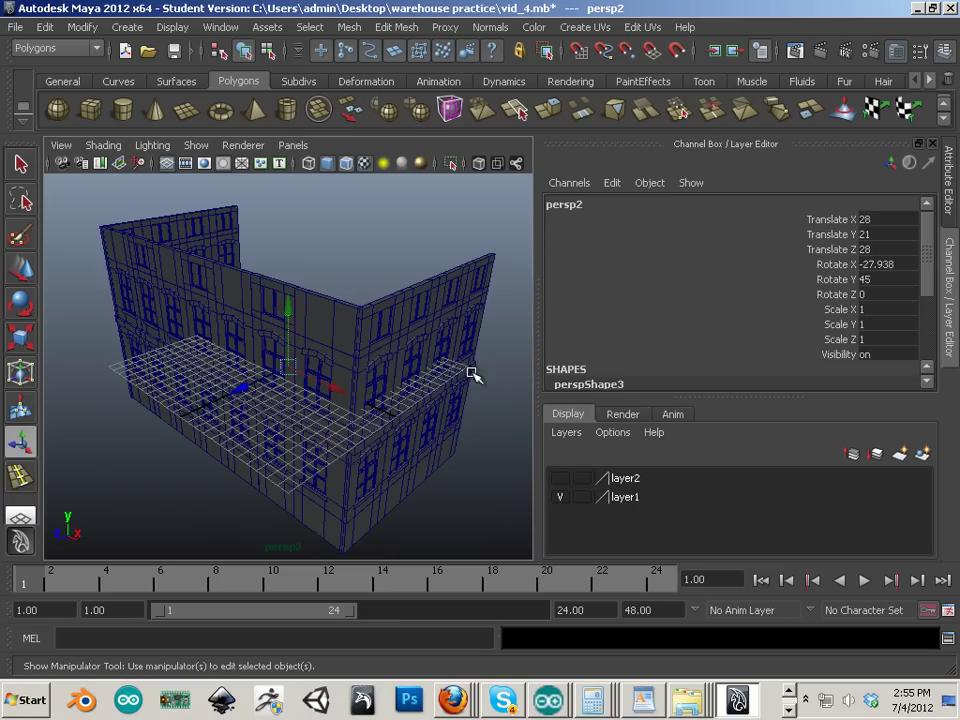
pyautogui.keyDown('alt'); pyautogui.moveTo(337, 382); pyautogui.dragTo(391, 328); pyautogui.keyUp('alt')
pyautogui.keyDown('alt'); pyautogui.moveTo(362, 326); pyautogui.dragTo(332, 381, button='right'); pyautogui.keyUp('alt')
pyautogui.keyDown('alt'); pyautogui.moveTo(332, 381); pyautogui.dragTo(368, 404); pyautogui.keyUp('alt')
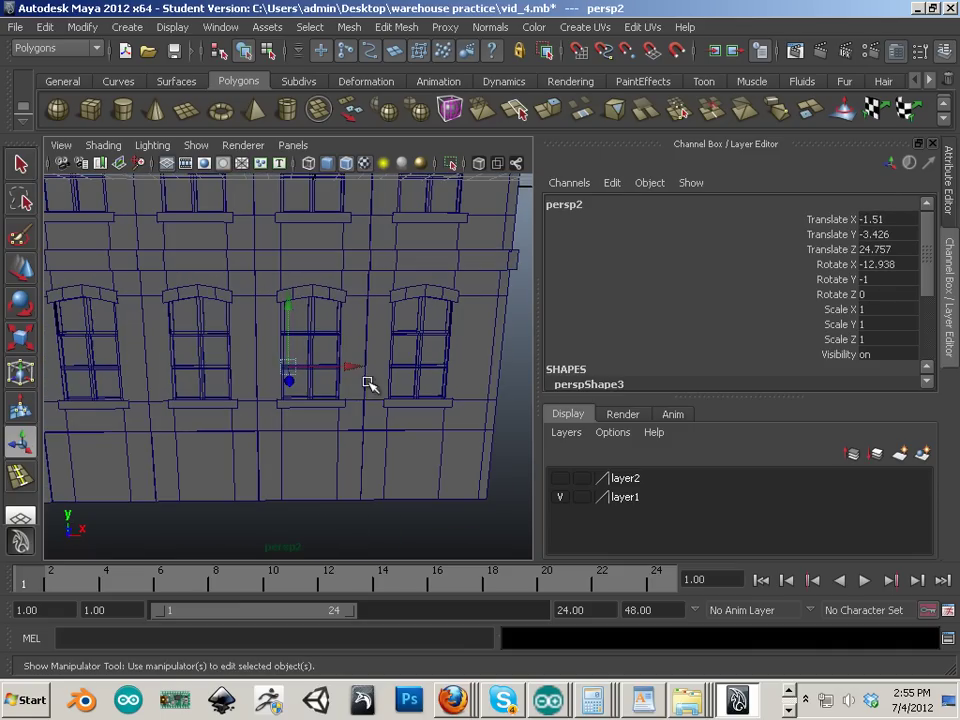
# Step: Delete the arch, surrounding wall piece and window frame pieces of the second ground-floor bay from the wall's end
pyautogui.click(337, 306)
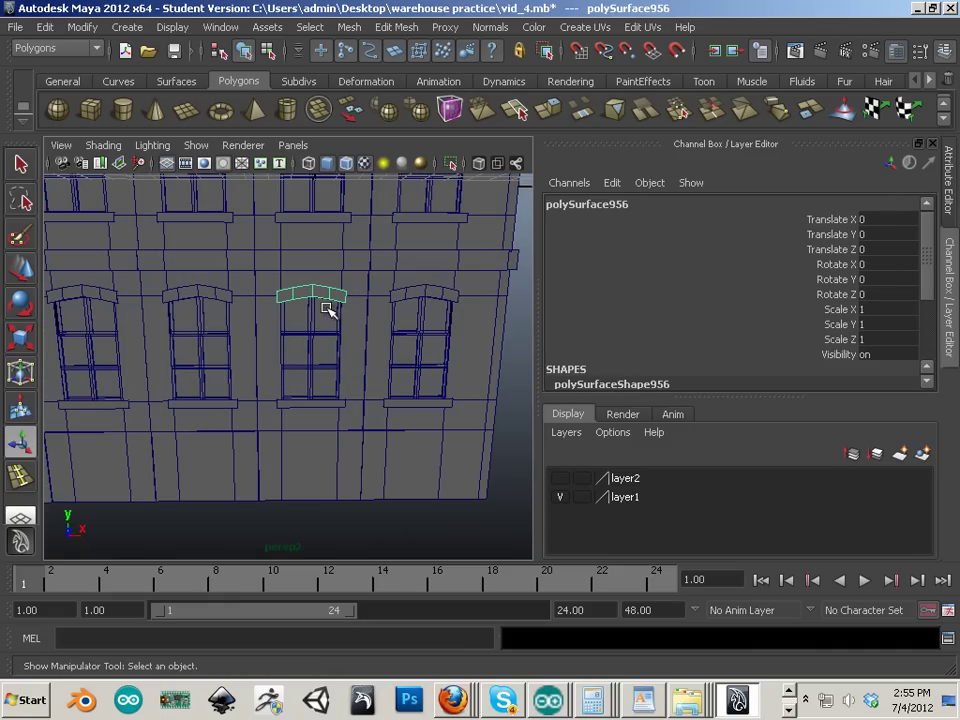
pyautogui.keyDown('alt'); pyautogui.moveTo(327, 308); pyautogui.dragTo(397, 340, button='right'); pyautogui.keyUp('alt')
pyautogui.keyDown('shift'); pyautogui.click(345, 286); pyautogui.keyUp('shift')
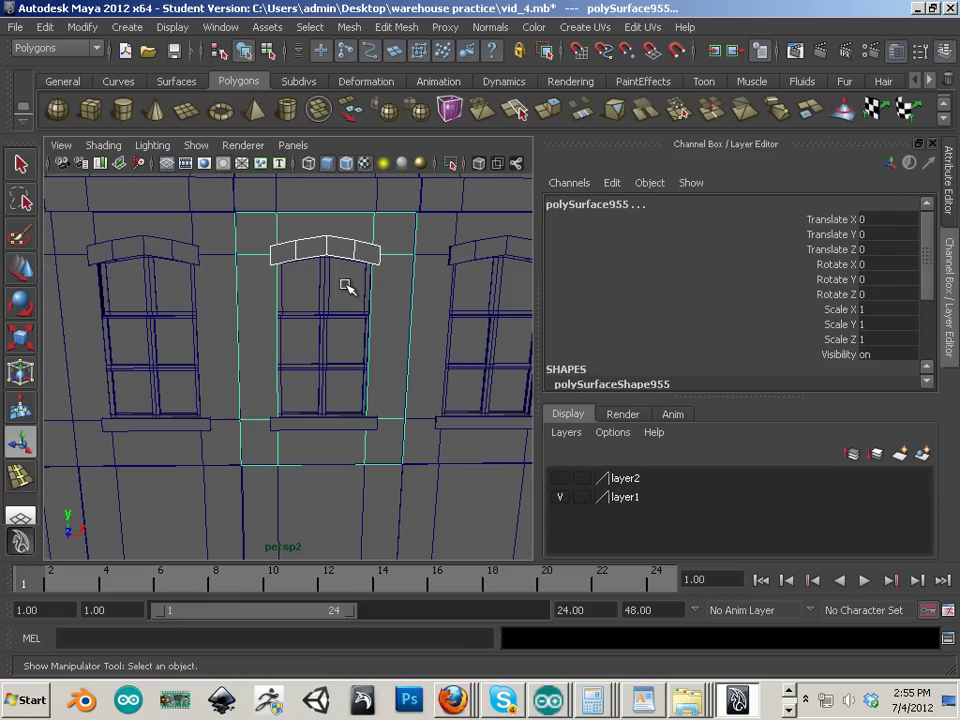
pyautogui.keyDown('shift'); pyautogui.click(322, 362); pyautogui.keyUp('shift')
pyautogui.keyDown('shift'); pyautogui.click(328, 302); pyautogui.keyUp('shift')
pyautogui.keyDown('shift'); pyautogui.click(321, 298); pyautogui.keyUp('shift')
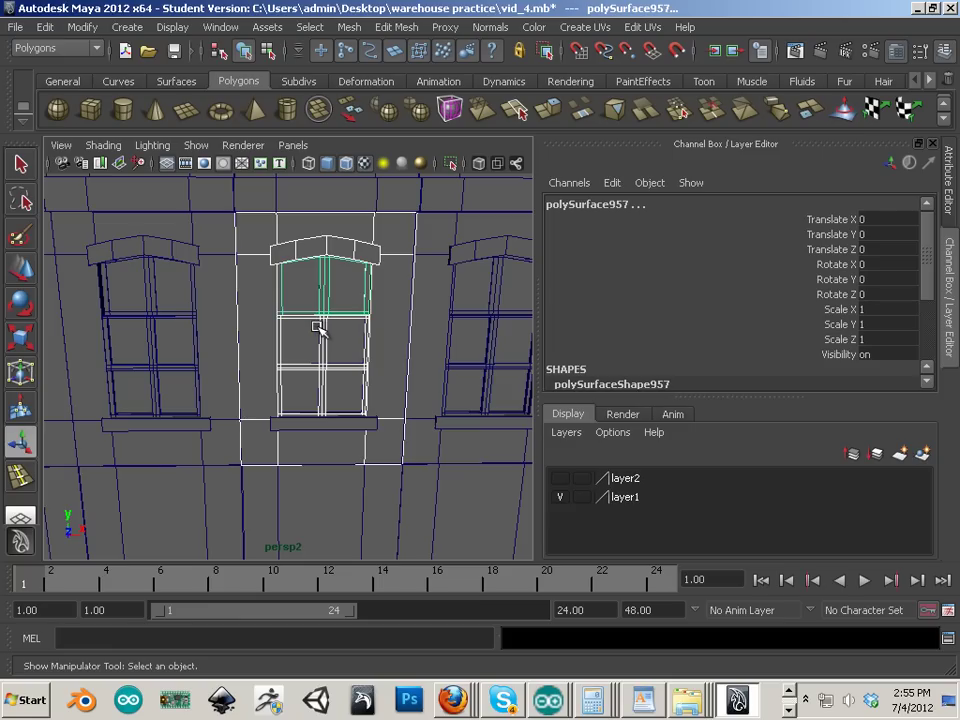
pyautogui.press('Delete')
# Step: Delete the remaining glass panes floating in the emptied window bay
pyautogui.click(310, 330)
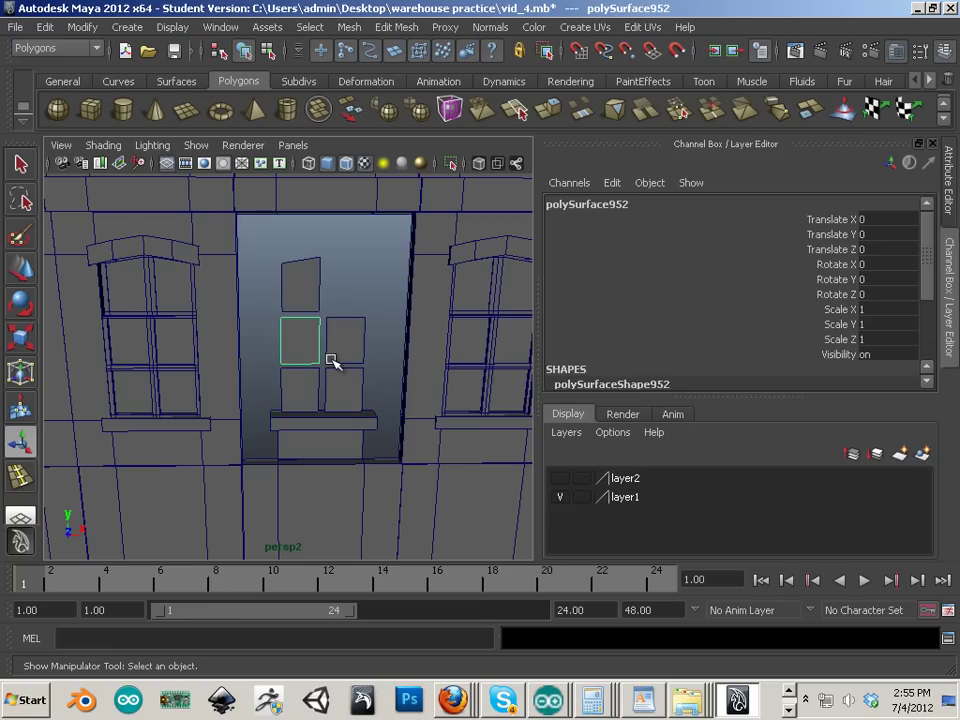
pyautogui.press('Delete')
pyautogui.click(338, 388)
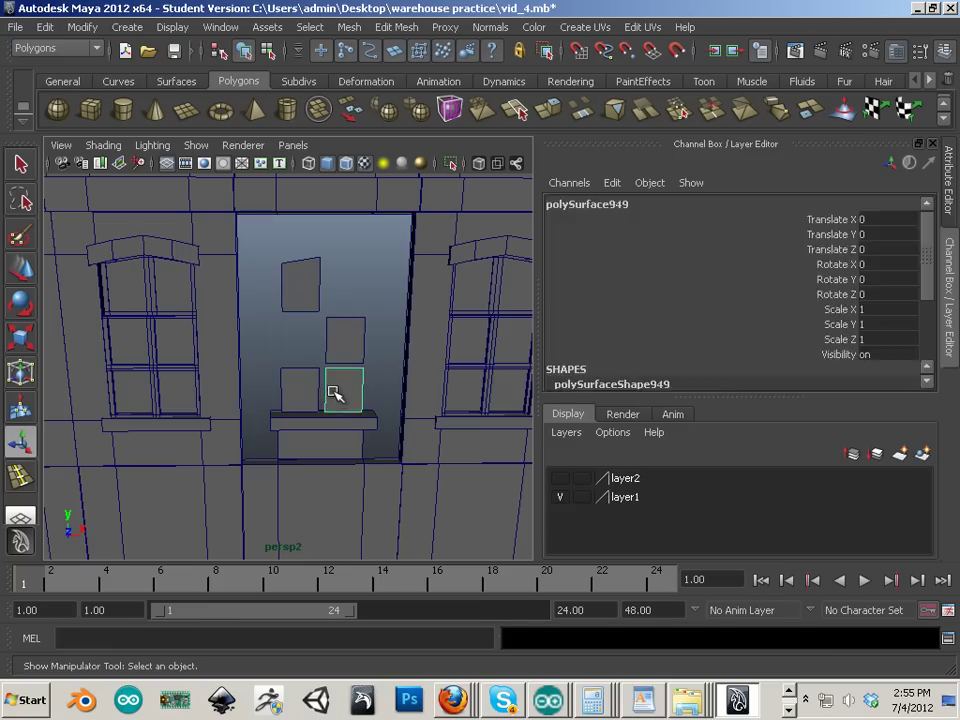
pyautogui.press('Delete')
pyautogui.click(310, 388)
pyautogui.press('Delete')
pyautogui.click(334, 348)
pyautogui.press('Delete')
pyautogui.click(300, 285)
pyautogui.press('Delete')
# Step: Delete the window sill, the panel beneath it and the lower wall piece to clear the bay down to the ground
pyautogui.click(320, 420)
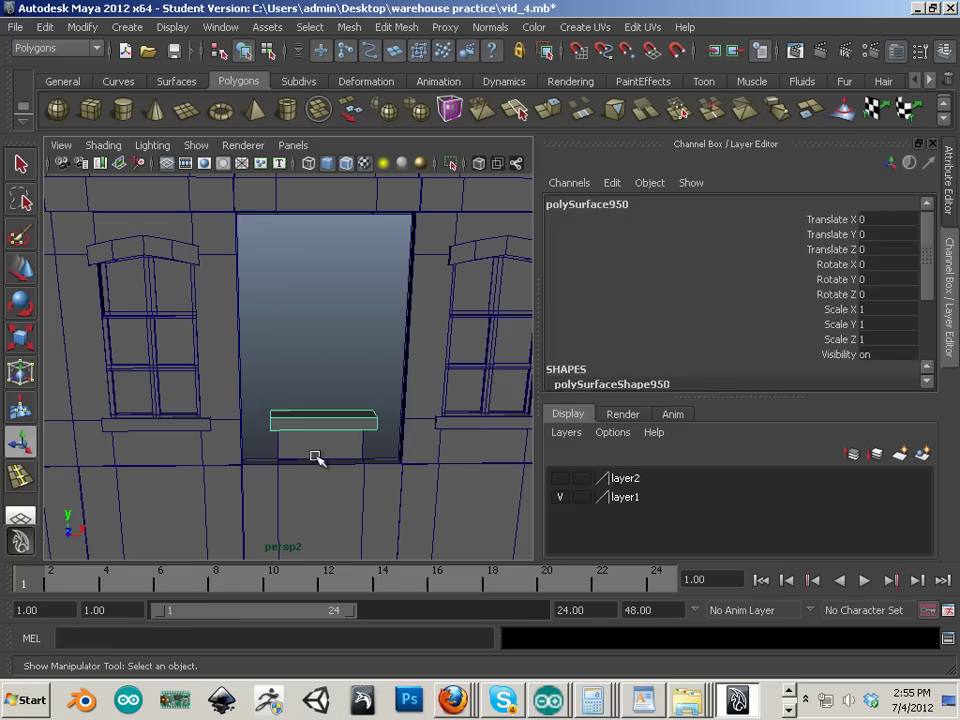
pyautogui.press('Delete')
pyautogui.click(315, 493)
pyautogui.press('Delete')
pyautogui.click(318, 456)
pyautogui.press('Delete')
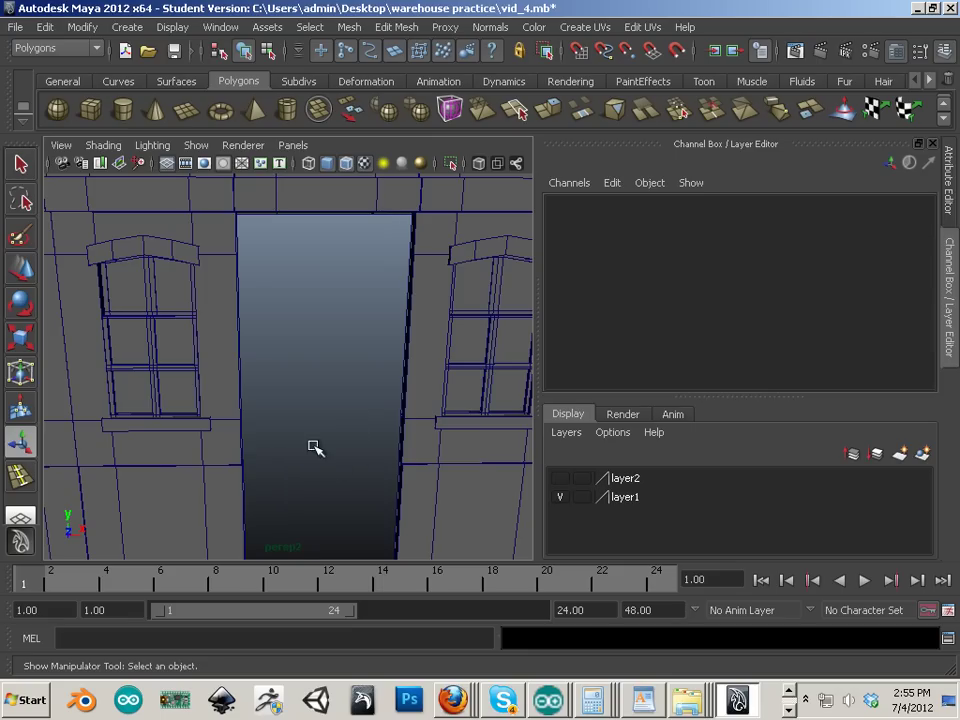
# Step: Delete the pieces of the two adjacent ground-floor bays to widen the opening to three bays
pyautogui.keyDown('alt'); pyautogui.moveTo(313, 446); pyautogui.dragTo(254, 431, button='right'); pyautogui.keyUp('alt')
pyautogui.keyDown('alt'); pyautogui.moveTo(254, 431); pyautogui.dragTo(296, 431, button='middle'); pyautogui.keyUp('alt')
pyautogui.keyDown('alt'); pyautogui.moveTo(296, 431); pyautogui.dragTo(330, 452); pyautogui.keyUp('alt')
pyautogui.moveTo(258, 422); pyautogui.dragTo(143, 555)
pyautogui.press('Delete')
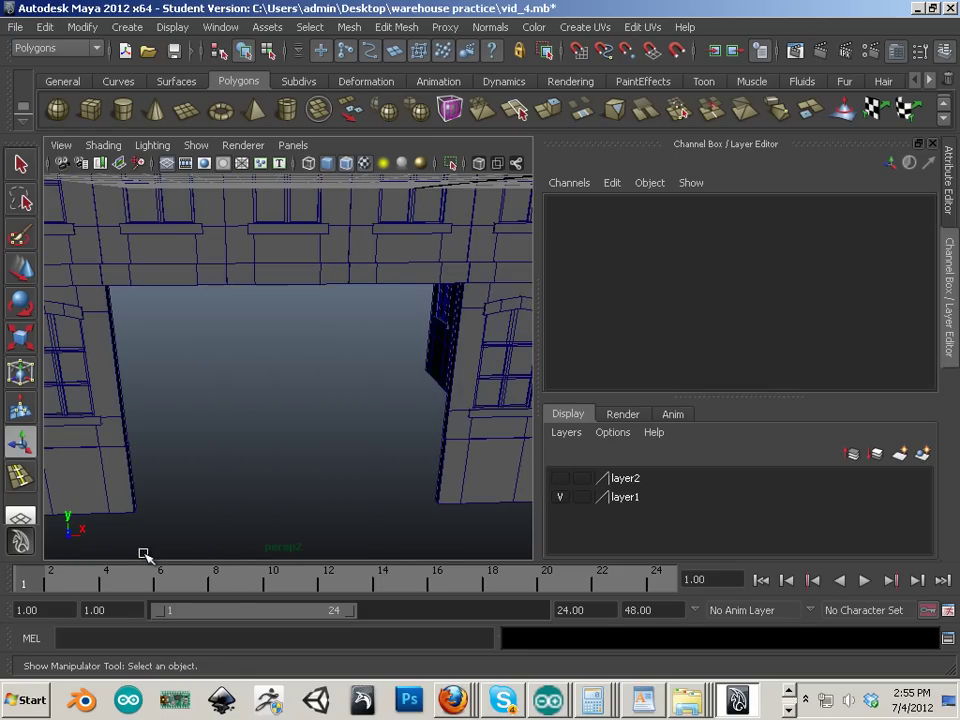
# Step: Select the horizontal band piece directly above one end of the wide opening as a whole object
pyautogui.keyDown('alt'); pyautogui.moveTo(335, 481); pyautogui.dragTo(392, 412); pyautogui.keyUp('alt')
pyautogui.keyDown('alt'); pyautogui.moveTo(392, 412); pyautogui.dragTo(388, 403, button='right'); pyautogui.keyUp('alt')
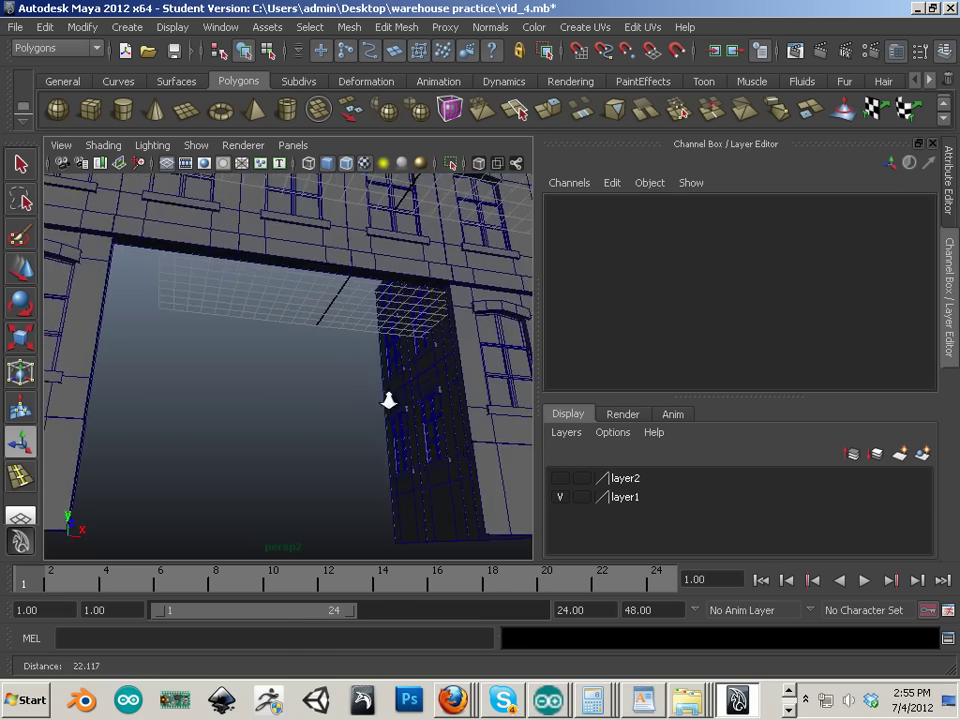
pyautogui.keyDown('alt'); pyautogui.moveTo(388, 403); pyautogui.dragTo(164, 317); pyautogui.keyUp('alt')
pyautogui.scroll(2, 227, 364)
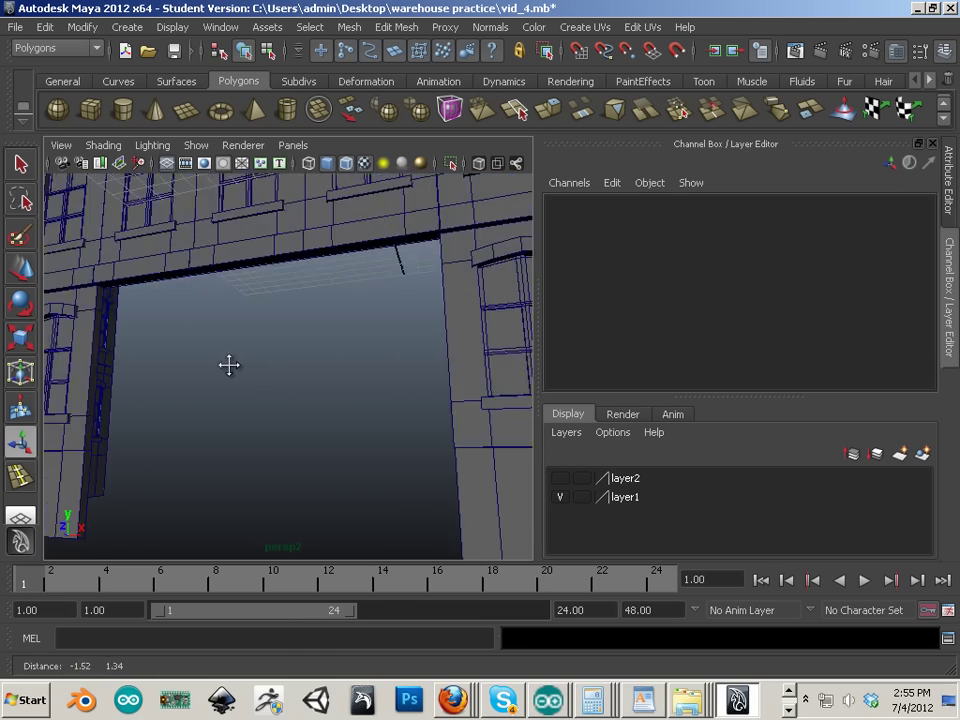
pyautogui.keyDown('alt'); pyautogui.moveTo(227, 364); pyautogui.dragTo(362, 336); pyautogui.keyUp('alt')
pyautogui.rightClick(363, 331)
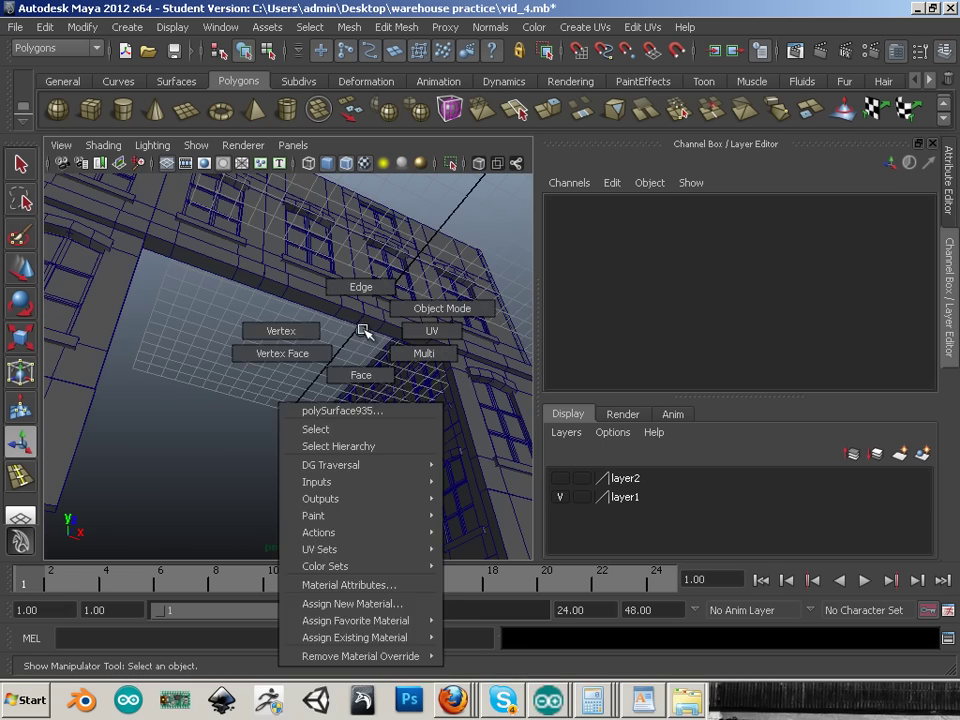
pyautogui.moveTo(363, 331); pyautogui.dragTo(364, 372, button='right')
pyautogui.click(368, 321)
pyautogui.keyDown('alt'); pyautogui.moveTo(407, 379); pyautogui.dragTo(381, 294); pyautogui.keyUp('alt')
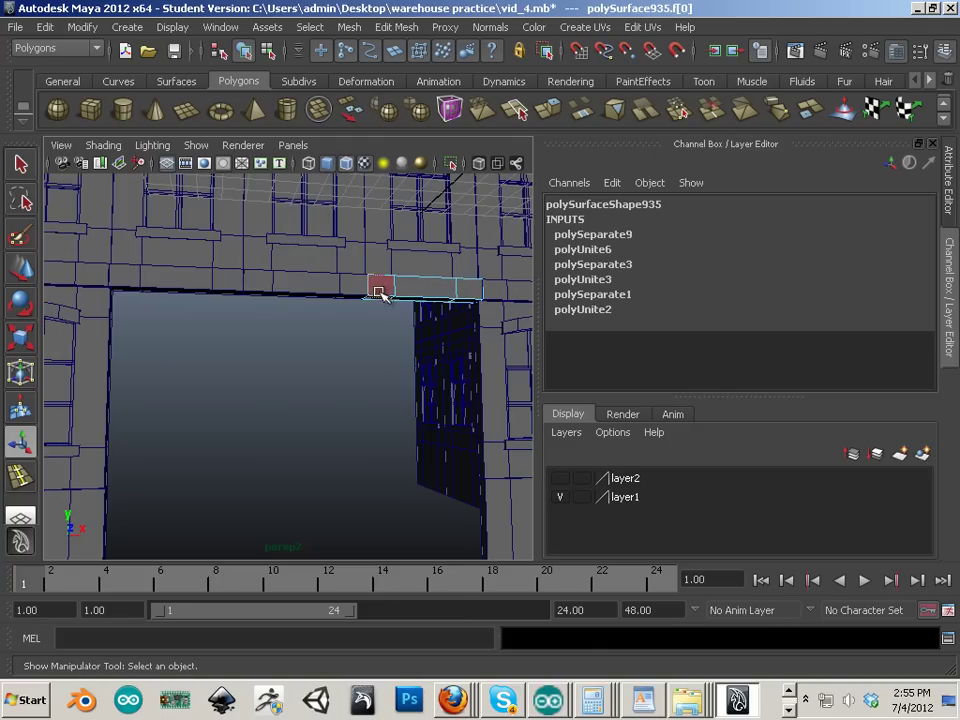
pyautogui.moveTo(379, 285); pyautogui.dragTo(399, 285, button='right')
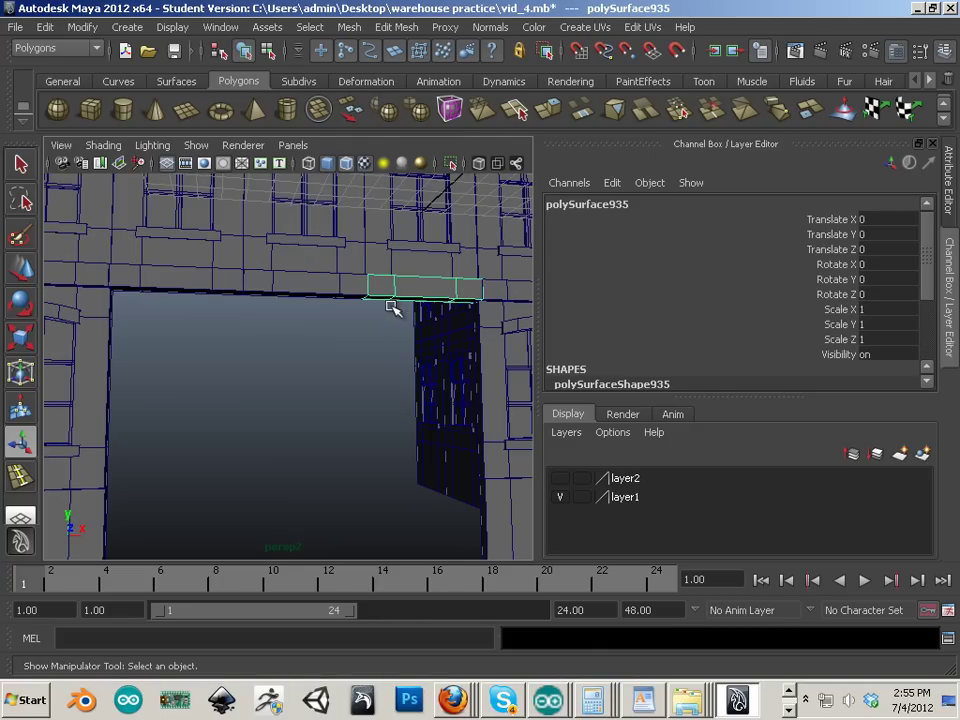
# Step: Duplicate the band piece, lower the copy to Translate Y -1.44 and scale it uniformly to 1.551
pyautogui.click(21, 267)
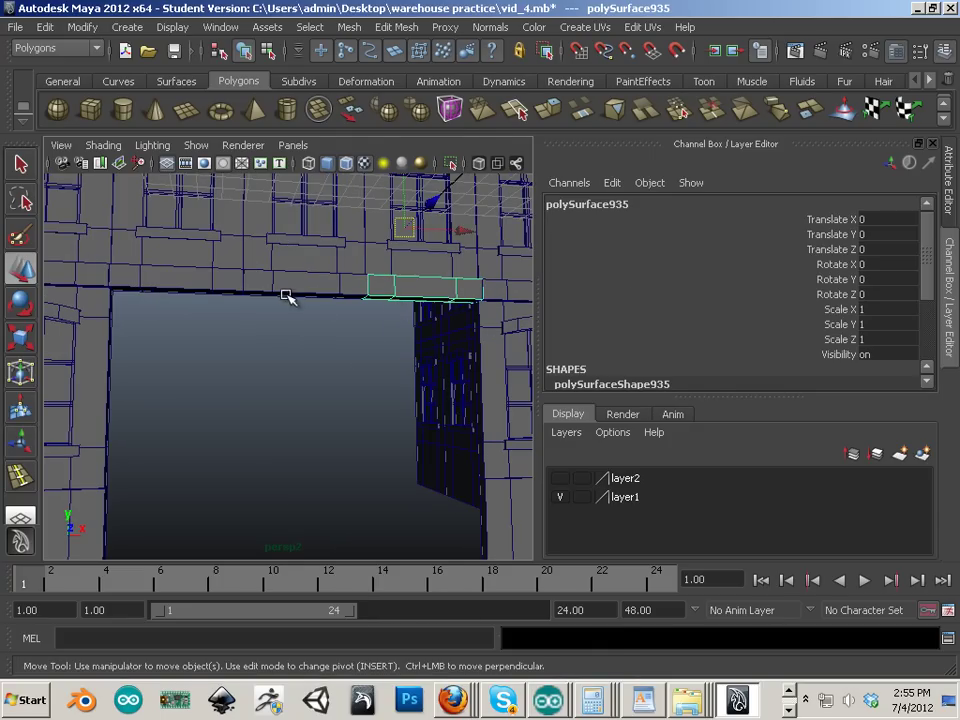
pyautogui.hotkey('ctrl', 'd')
pyautogui.moveTo(403, 197); pyautogui.dragTo(450, 281)
pyautogui.click(21, 337)
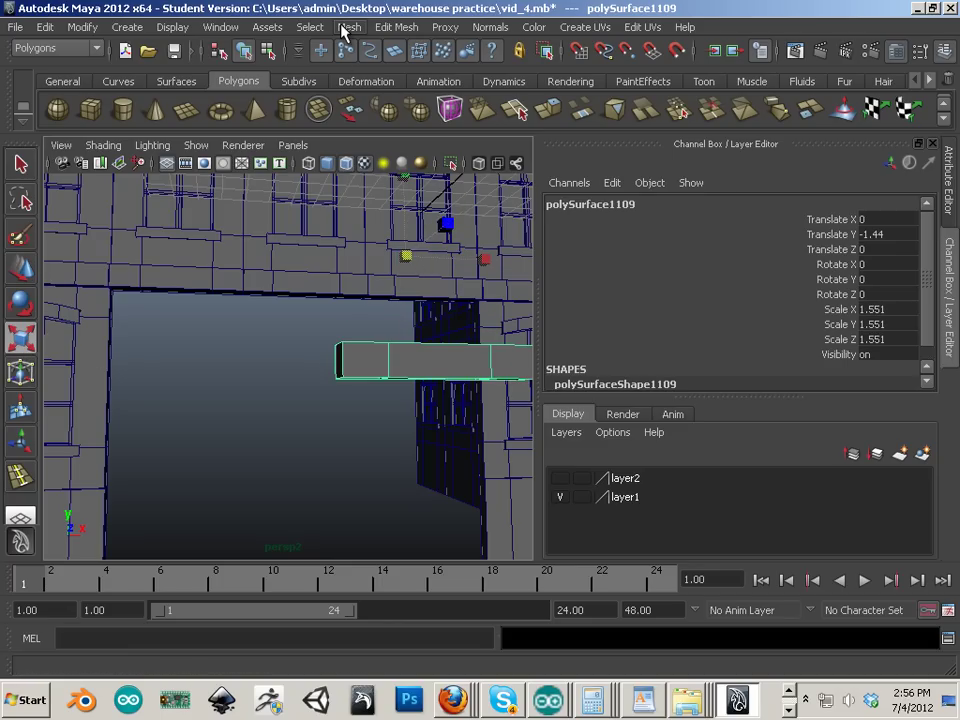
# Step: Center the copy's pivot and move it against the opening's upper edge at Translate Y 1.287 and Translate Z -0.938
pyautogui.click(82, 27)
pyautogui.click(135, 199)
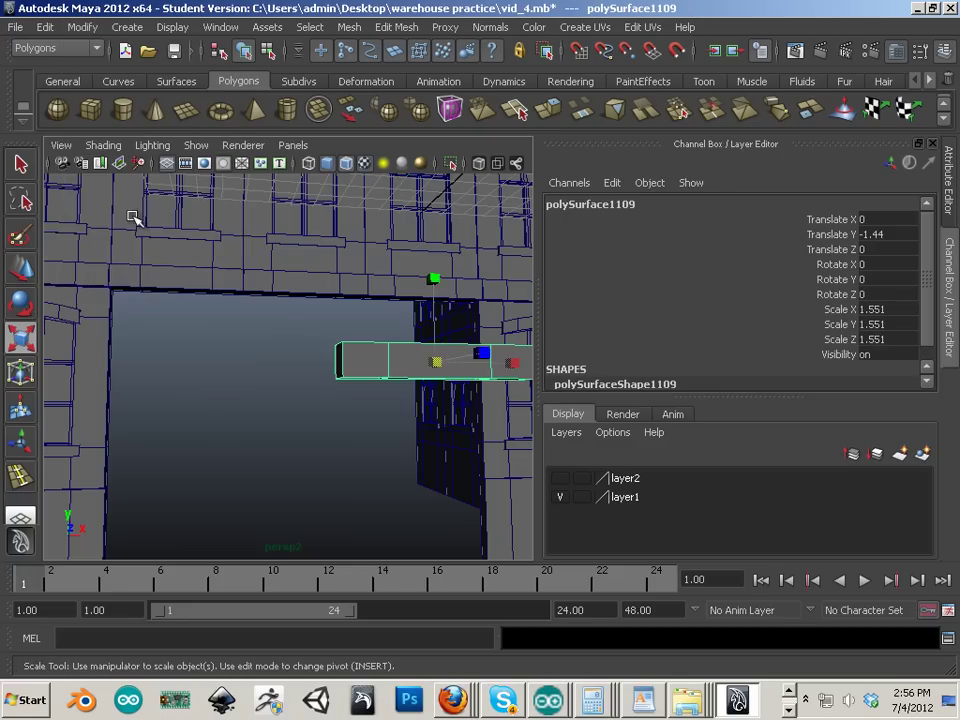
pyautogui.keyDown('alt'); pyautogui.moveTo(340, 316); pyautogui.dragTo(316, 308, button='middle'); pyautogui.keyUp('alt')
pyautogui.keyDown('alt'); pyautogui.moveTo(316, 308); pyautogui.dragTo(319, 360); pyautogui.keyUp('alt')
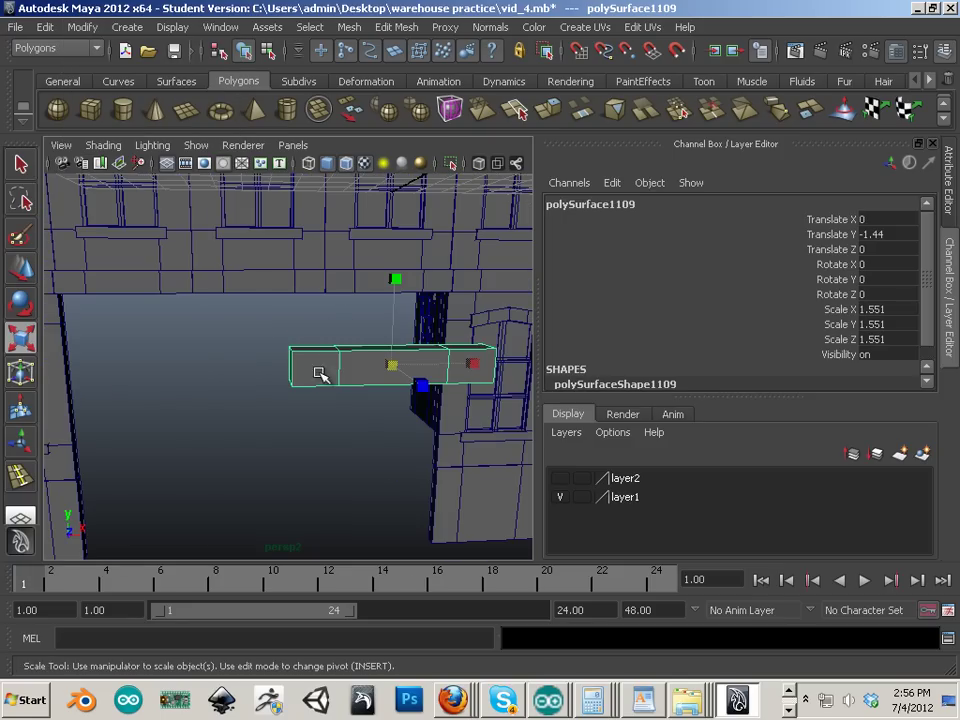
pyautogui.press('w')
pyautogui.moveTo(392, 308); pyautogui.dragTo(411, 296)
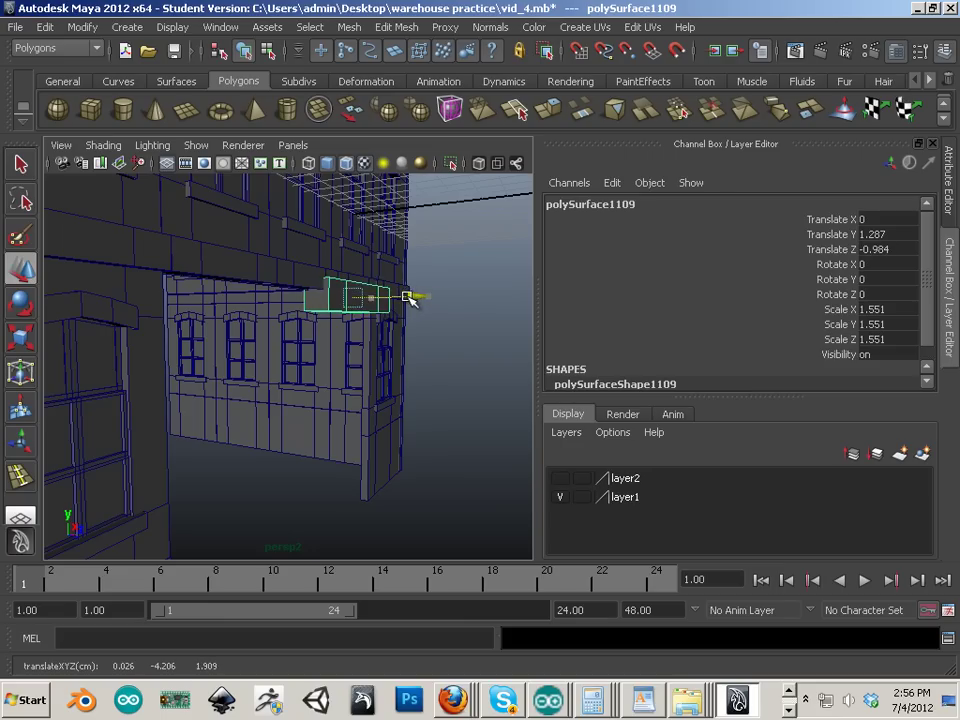
pyautogui.keyDown('alt'); pyautogui.moveTo(339, 332); pyautogui.dragTo(210, 342); pyautogui.keyUp('alt')
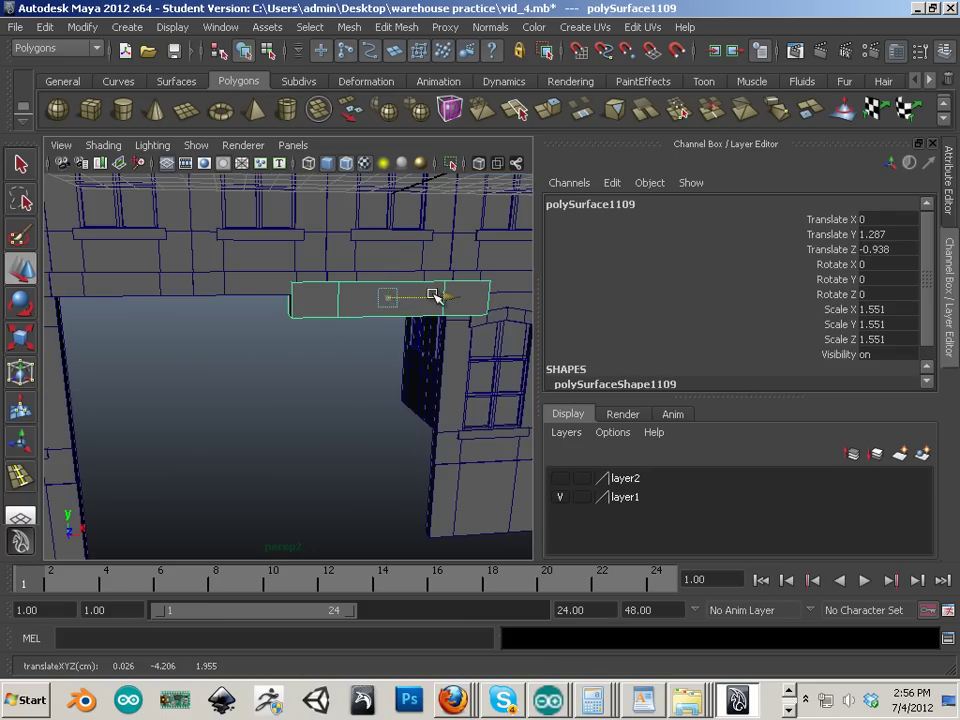
# Step: In the wireframe front view, narrow the lintel block to Scale X 1.004 and align it with the middle bay at Translate X -5.396
pyautogui.moveTo(435, 296); pyautogui.dragTo(340, 321)
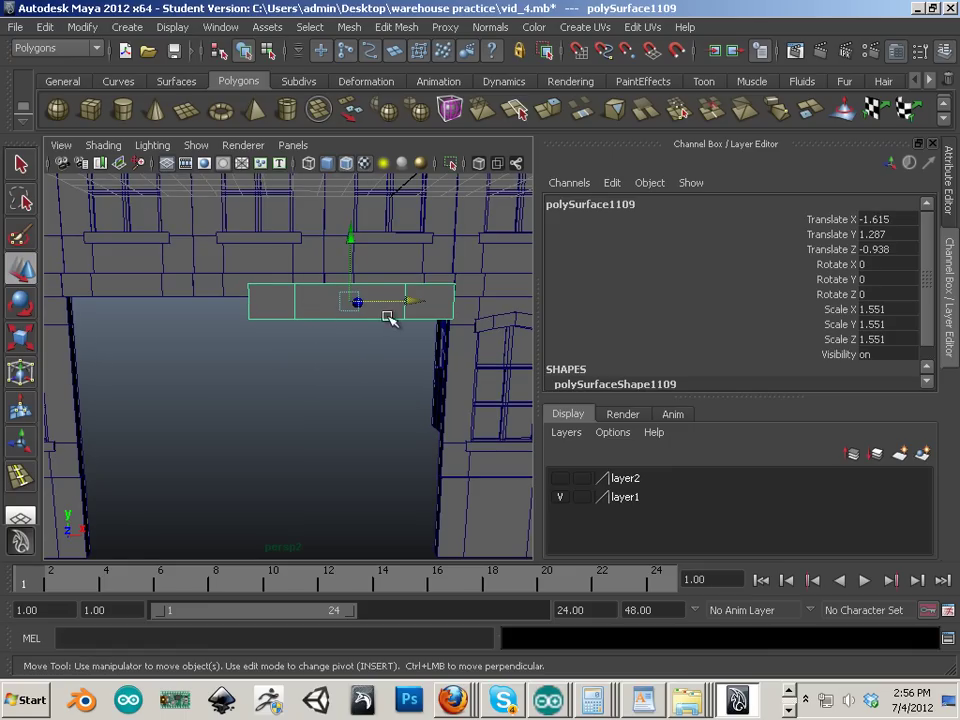
pyautogui.moveTo(410, 301); pyautogui.dragTo(329, 308)
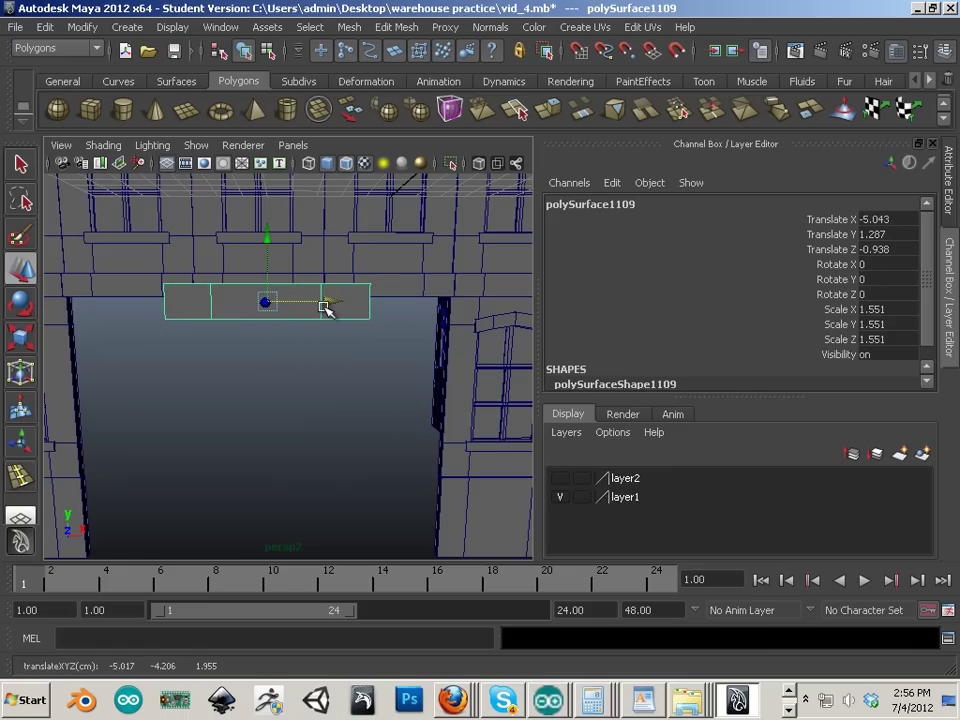
pyautogui.press('space')
pyautogui.press('space')
pyautogui.keyDown('alt'); pyautogui.moveTo(331, 309); pyautogui.dragTo(361, 510, button='middle'); pyautogui.keyUp('alt')
pyautogui.keyDown('alt'); pyautogui.moveTo(361, 510); pyautogui.dragTo(455, 530, button='right'); pyautogui.keyUp('alt')
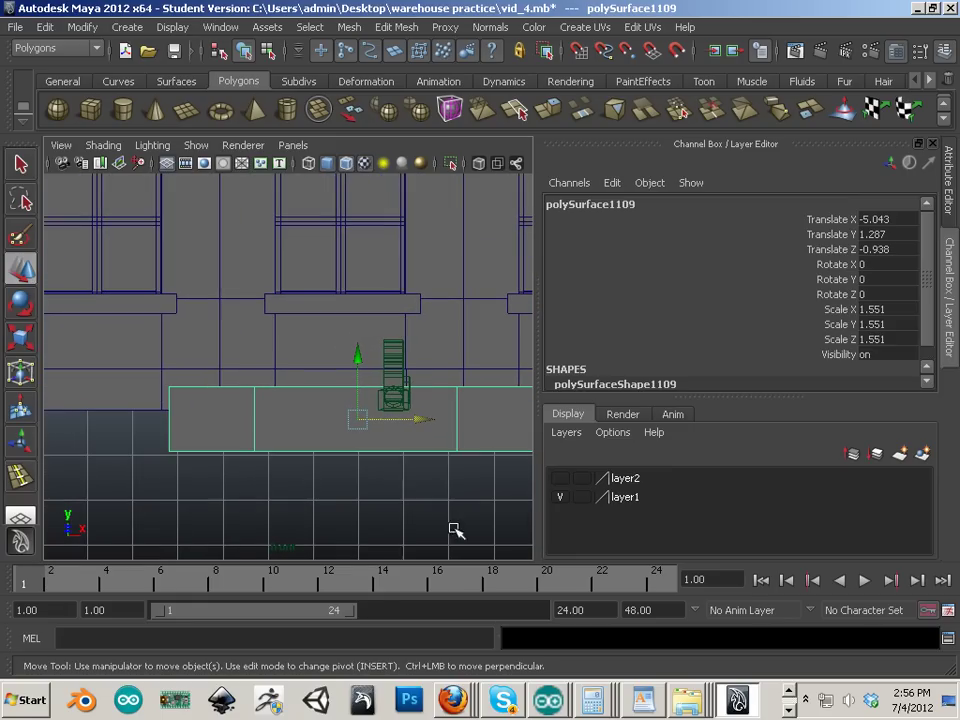
pyautogui.press('4')
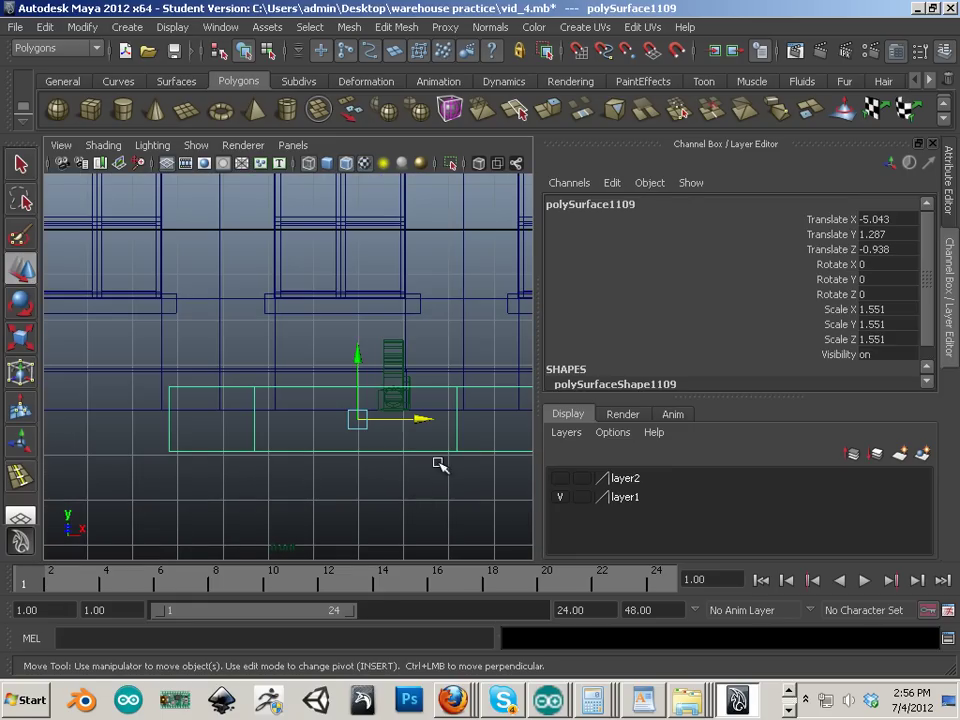
pyautogui.press('r')
pyautogui.moveTo(439, 420); pyautogui.dragTo(402, 426)
pyautogui.press('w')
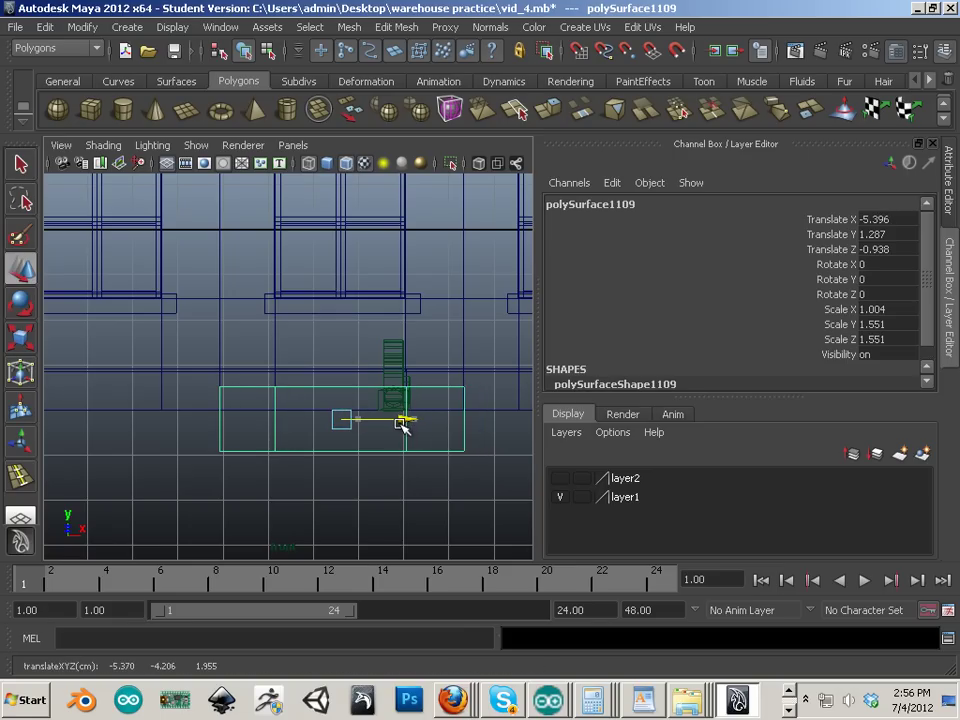
# Step: Move the lintel block one bay over to the far end of the opening at Translate X -10.809
pyautogui.keyDown('alt'); pyautogui.moveTo(425, 462); pyautogui.dragTo(288, 428, button='right'); pyautogui.keyUp('alt')
pyautogui.keyDown('alt'); pyautogui.moveTo(288, 428); pyautogui.dragTo(313, 426, button='middle'); pyautogui.keyUp('alt')
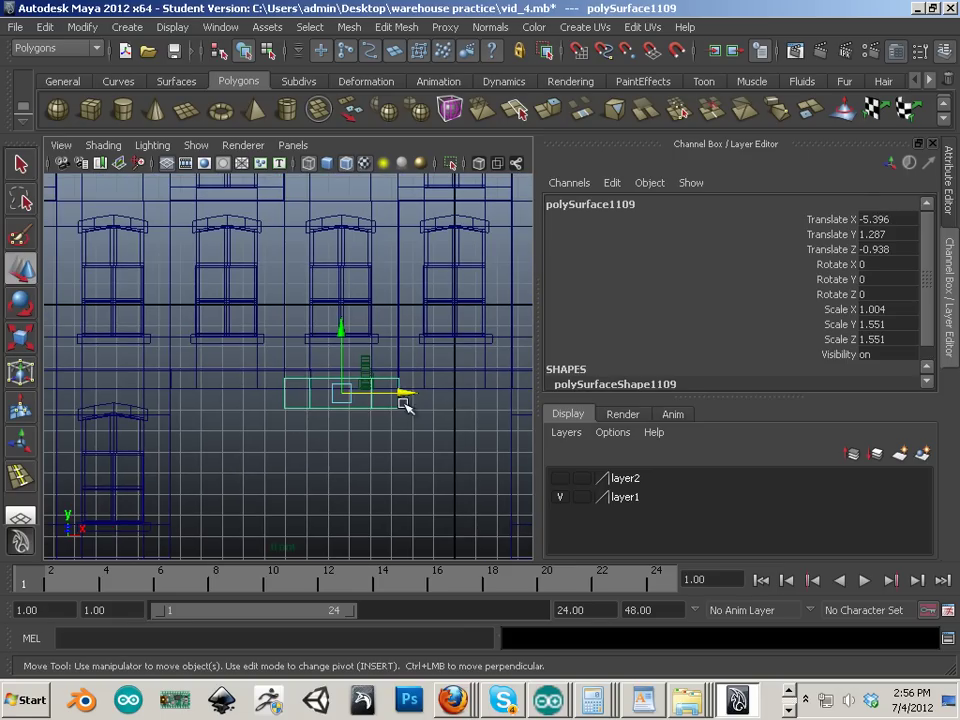
pyautogui.moveTo(400, 396); pyautogui.dragTo(293, 413)
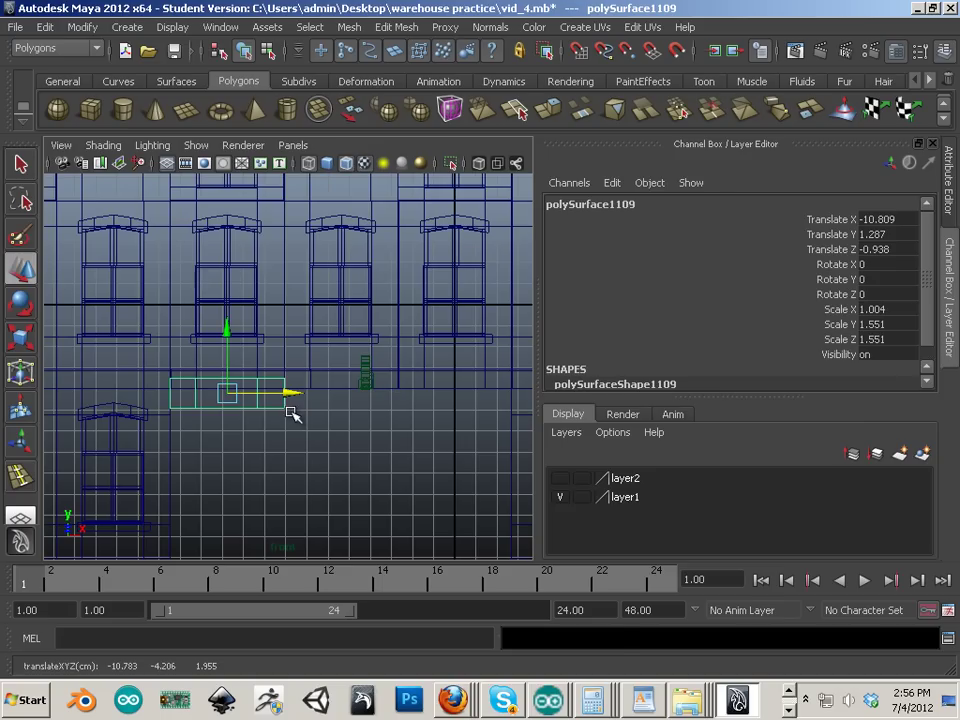
# Step: Duplicate the lintel block twice across the opening, placing the copies at Translate X -5.396 and 0.026
pyautogui.hotkey('ctrl', 'd')
pyautogui.moveTo(300, 396); pyautogui.dragTo(414, 424)
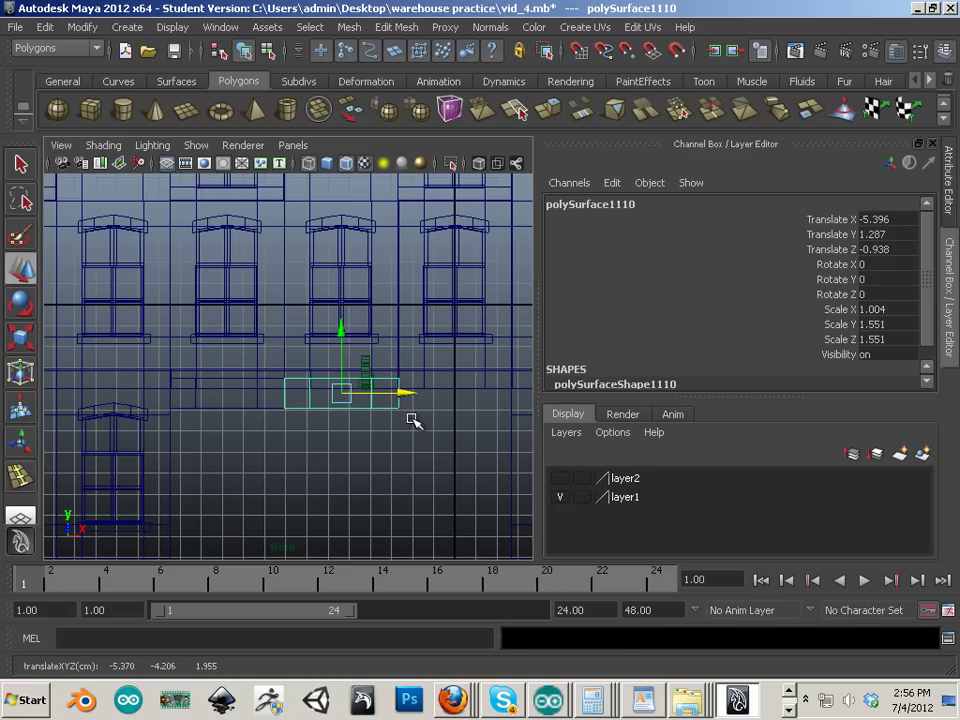
pyautogui.hotkey('shift', 'd')
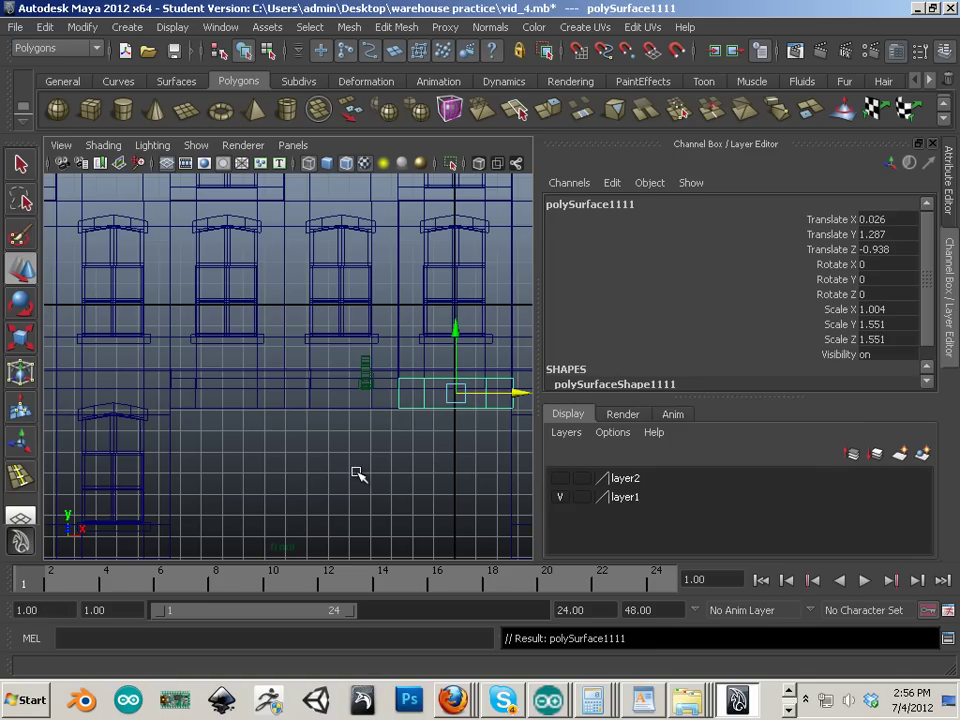
# Step: Return the viewport to the persp2 camera with shaded display, clear the selection and frame the opening's side wall
pyautogui.press('space')
pyautogui.press('space')
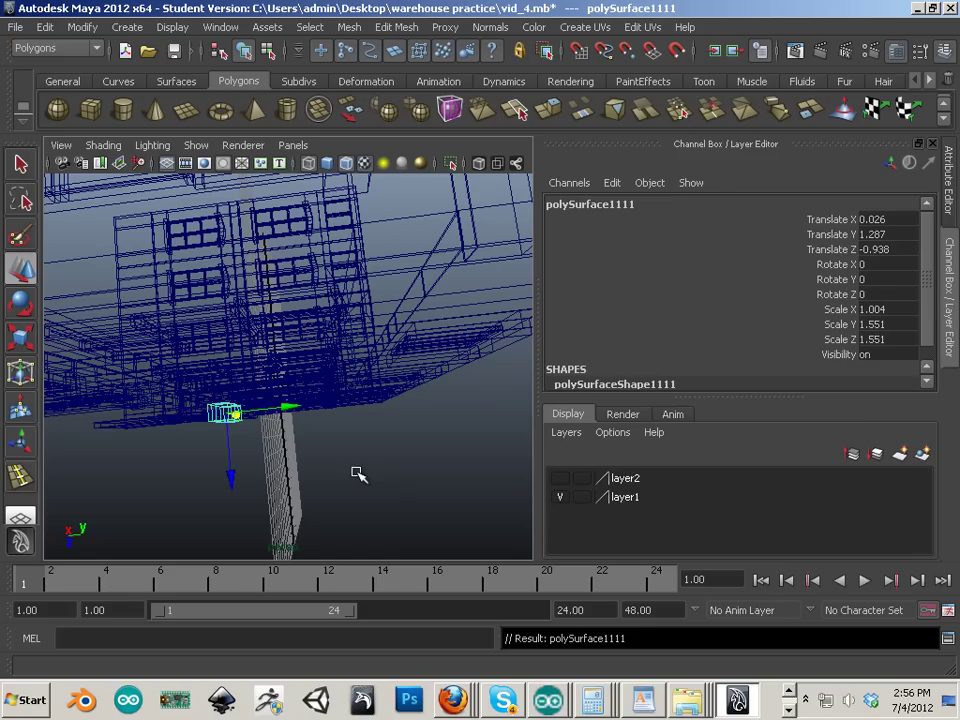
pyautogui.click(293, 145)
pyautogui.moveTo(314, 164)
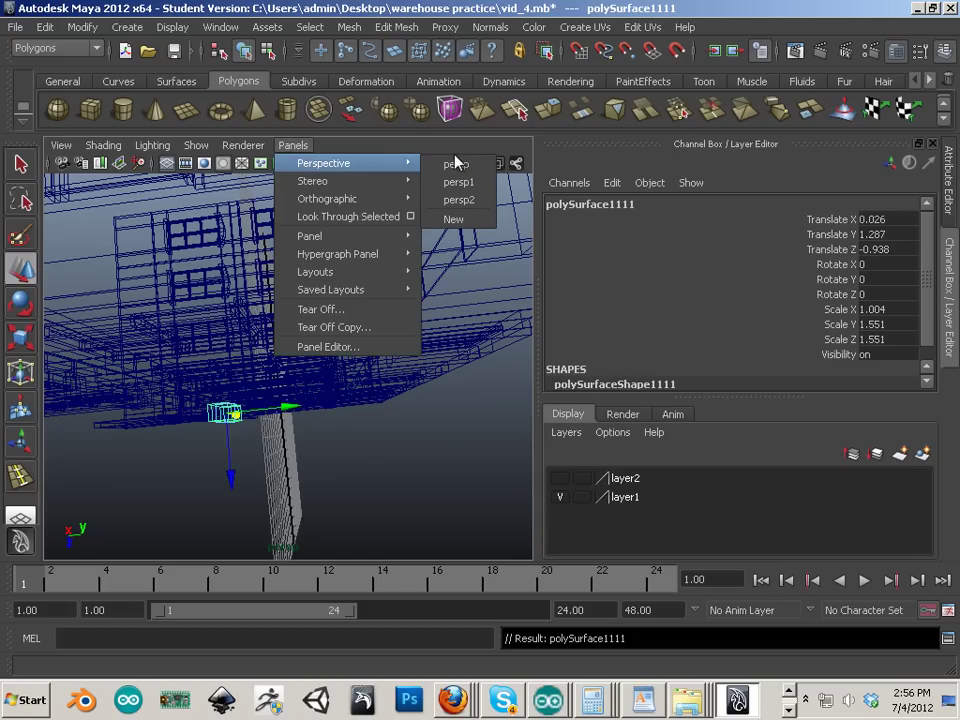
pyautogui.click(459, 199)
pyautogui.keyDown('alt'); pyautogui.moveTo(388, 422); pyautogui.dragTo(386, 396); pyautogui.keyUp('alt')
pyautogui.keyDown('alt'); pyautogui.moveTo(386, 396); pyautogui.dragTo(358, 388, button='right'); pyautogui.keyUp('alt')
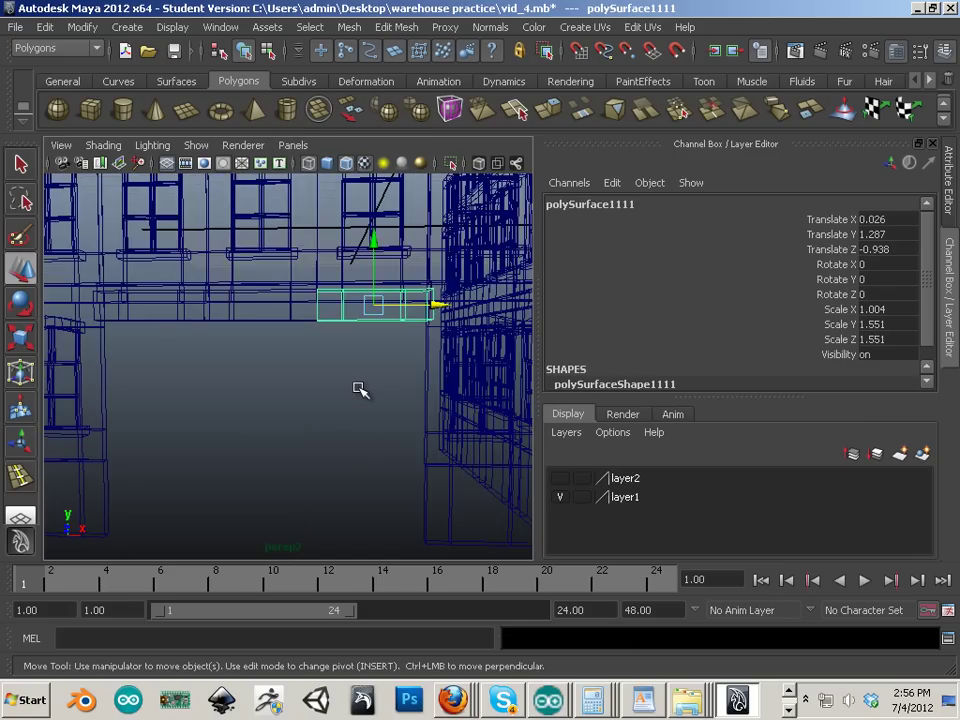
pyautogui.press('5')
pyautogui.click(180, 371)
pyautogui.moveTo(180, 371)
pyautogui.keyDown('alt'); pyautogui.mouseDown()
pyautogui.moveTo(318, 378)
pyautogui.moveTo(289, 381)
pyautogui.moveTo(154, 304)
pyautogui.moveTo(168, 348)
pyautogui.moveTo(94, 369)
pyautogui.moveTo(146, 441)
pyautogui.moveTo(141, 388)
pyautogui.moveTo(150, 400)
pyautogui.mouseUp(); pyautogui.keyUp('alt')
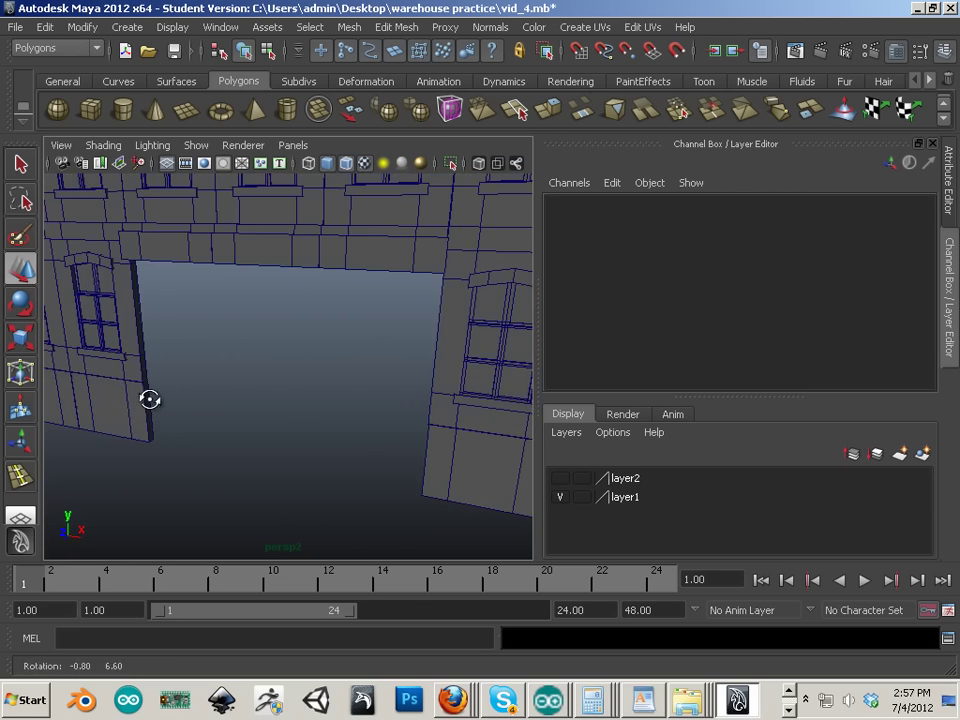
# Step: Duplicate the low wall block beside the opening, centre its pivot and move the copy into the opening at Translate X 11.097
pyautogui.moveTo(150, 400); pyautogui.dragTo(155, 418, button='right')
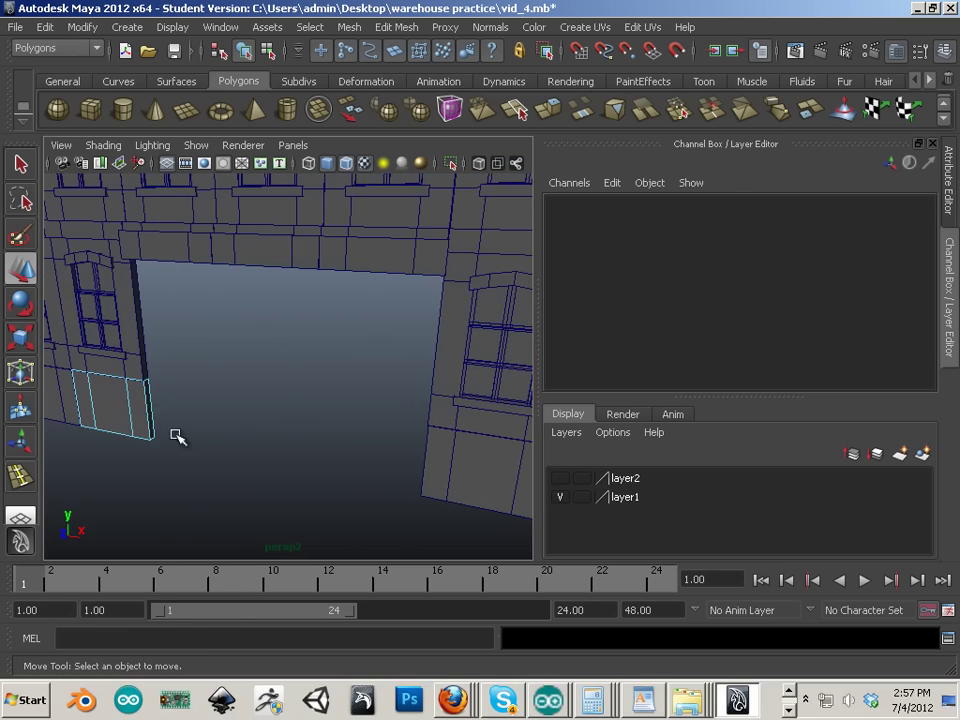
pyautogui.moveTo(153, 378); pyautogui.dragTo(150, 405, button='right')
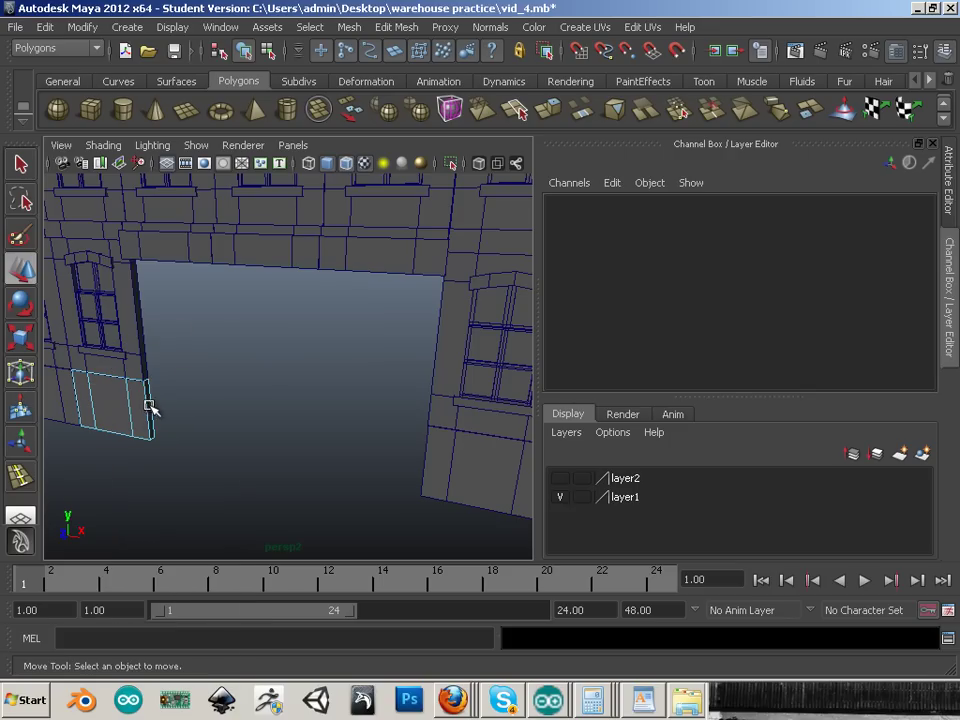
pyautogui.click(156, 416)
pyautogui.keyDown('alt'); pyautogui.moveTo(204, 439); pyautogui.dragTo(165, 428); pyautogui.keyUp('alt')
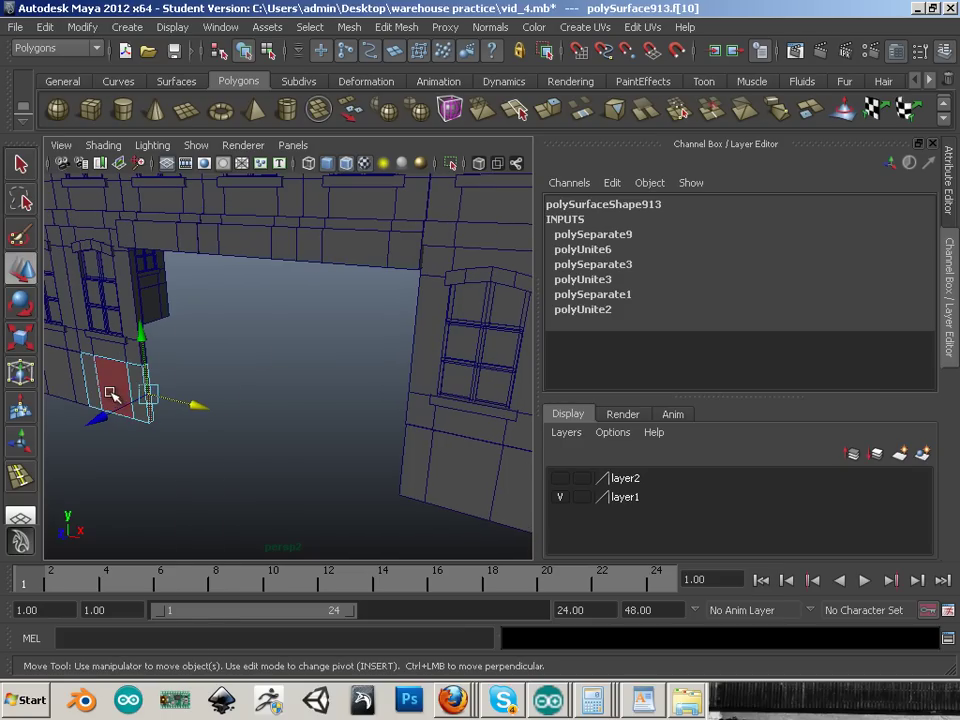
pyautogui.moveTo(113, 393); pyautogui.dragTo(214, 355, button='right')
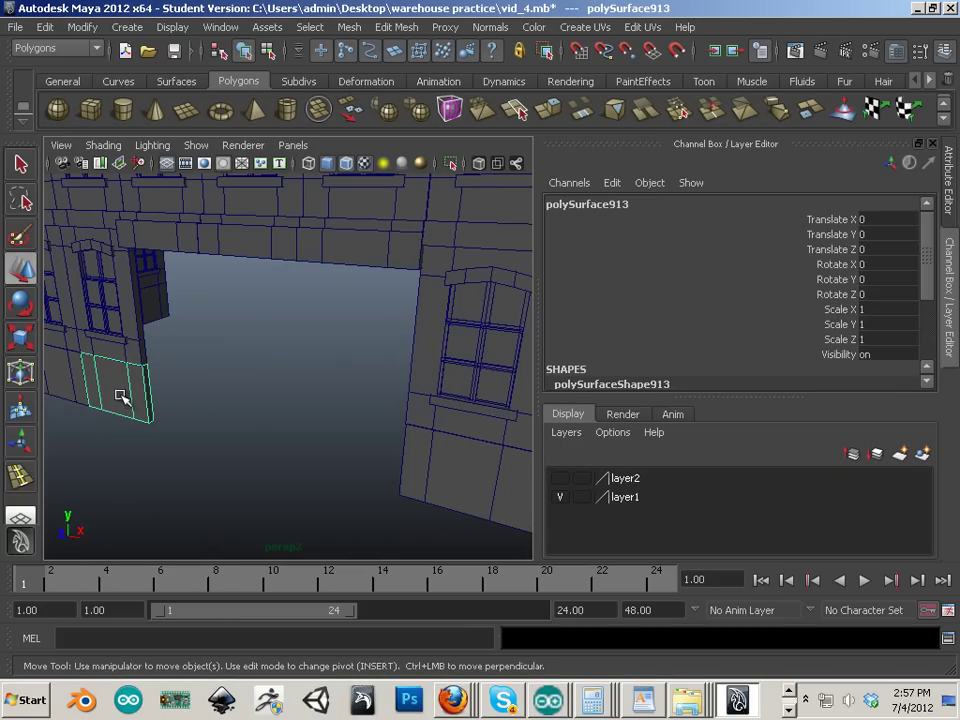
pyautogui.hotkey('ctrl', 'd')
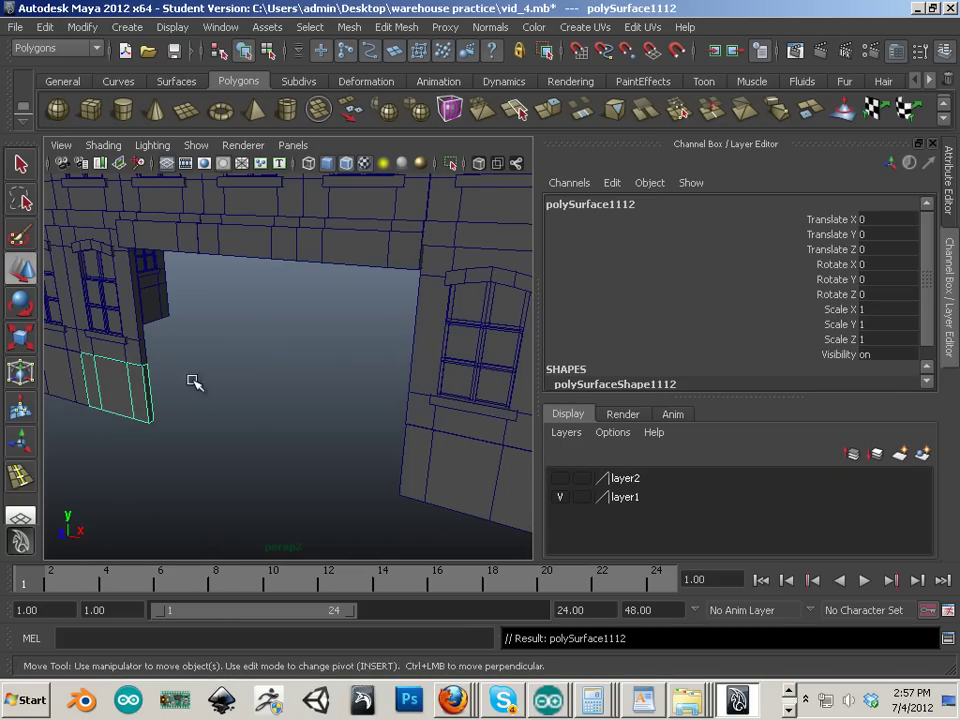
pyautogui.click(82, 27)
pyautogui.click(127, 204)
pyautogui.press('w')
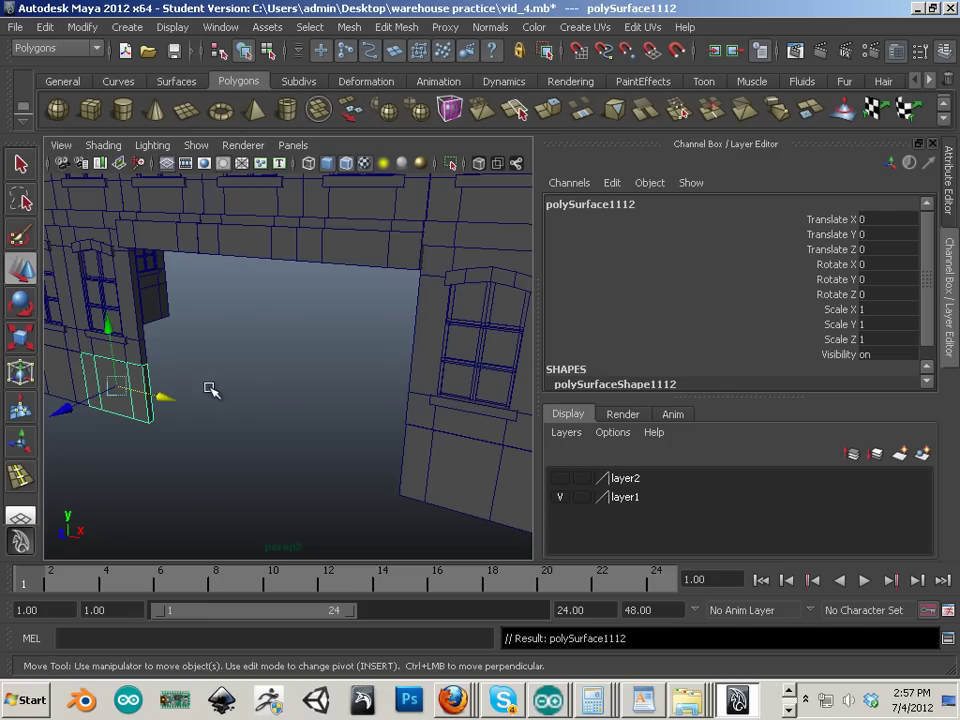
pyautogui.moveTo(210, 388); pyautogui.dragTo(323, 470)
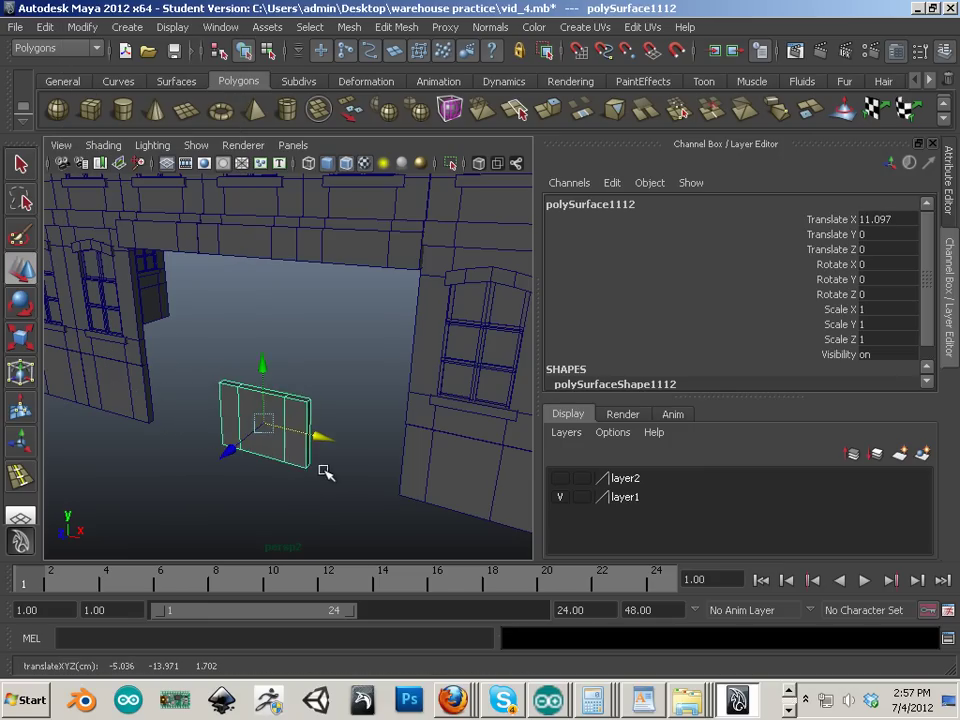
# Step: Widen the copied block to Scale X 2.995 and shift it to Translate X 10.697 so it spans the opening
pyautogui.keyDown('alt'); pyautogui.moveTo(186, 469); pyautogui.dragTo(221, 447); pyautogui.keyUp('alt')
pyautogui.keyDown('alt'); pyautogui.moveTo(221, 447); pyautogui.dragTo(279, 400, button='middle'); pyautogui.keyUp('alt')
pyautogui.keyDown('alt'); pyautogui.moveTo(279, 400); pyautogui.dragTo(313, 412); pyautogui.keyUp('alt')
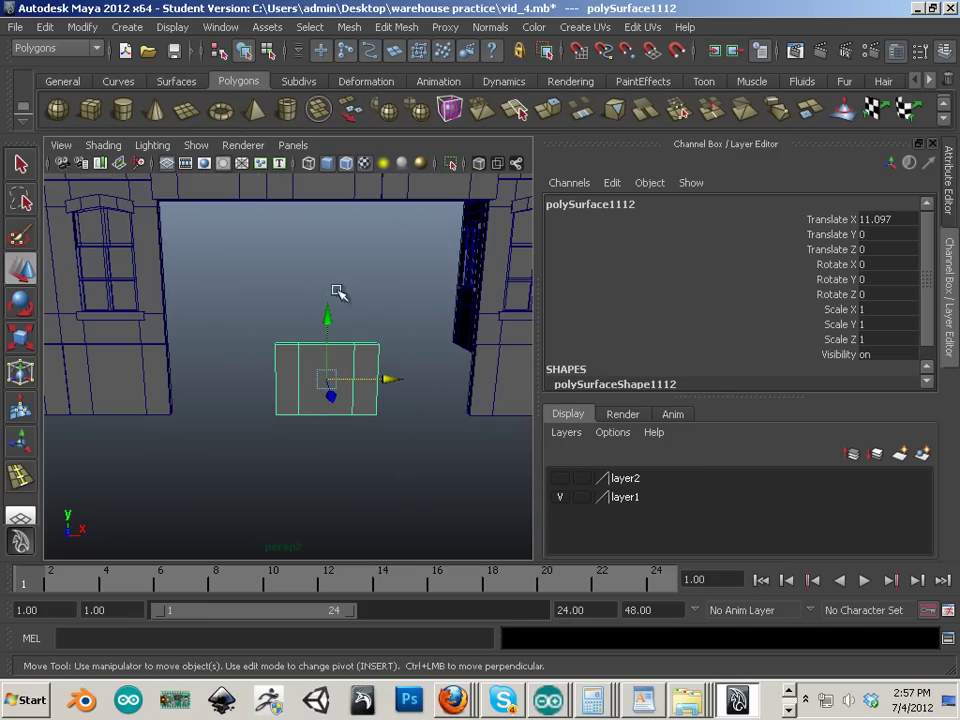
pyautogui.click(21, 336)
pyautogui.moveTo(399, 387); pyautogui.dragTo(468, 406)
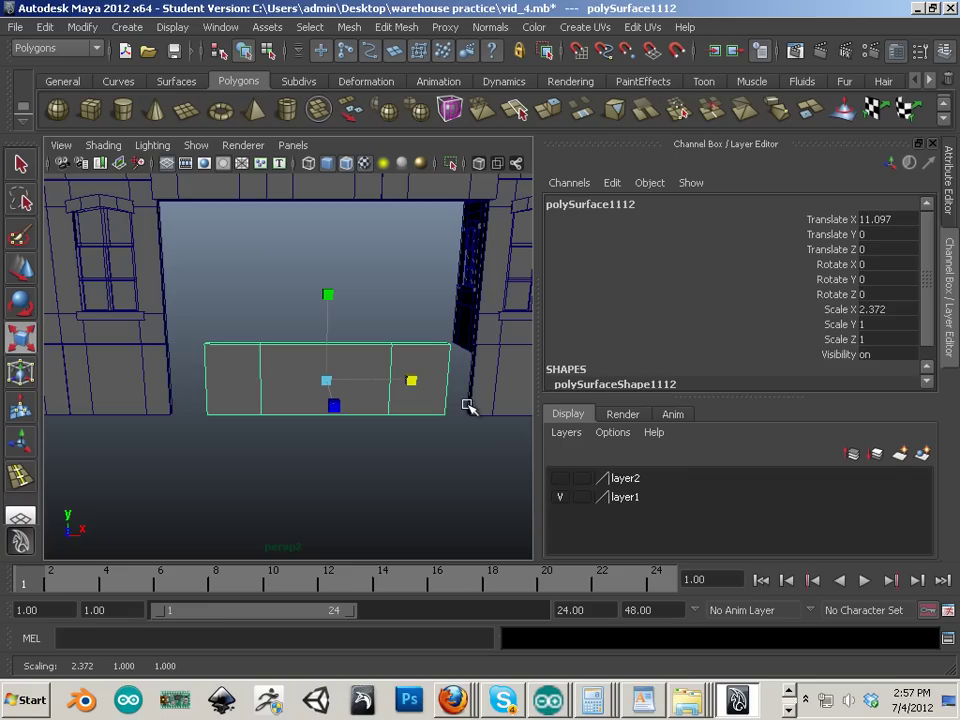
pyautogui.moveTo(411, 381); pyautogui.dragTo(434, 390)
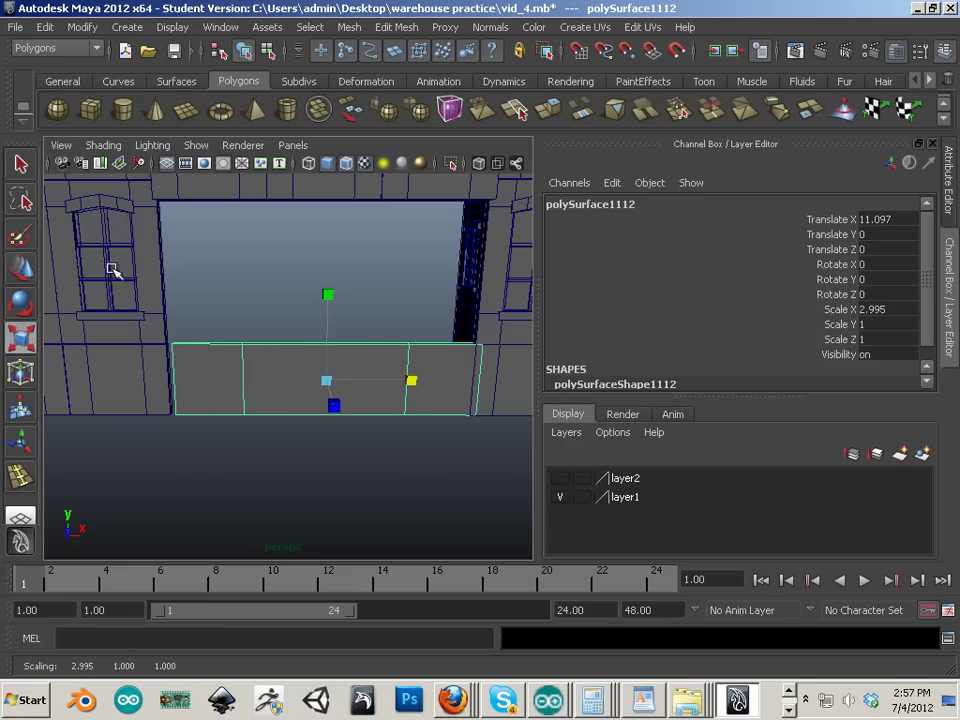
pyautogui.click(18, 268)
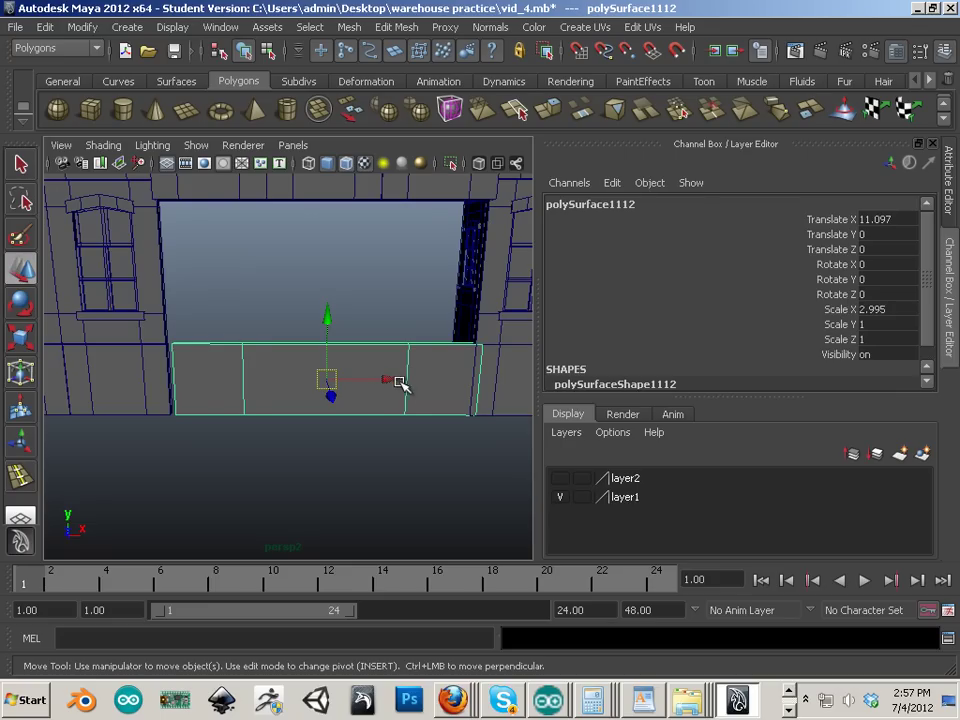
pyautogui.moveTo(399, 383); pyautogui.dragTo(386, 379)
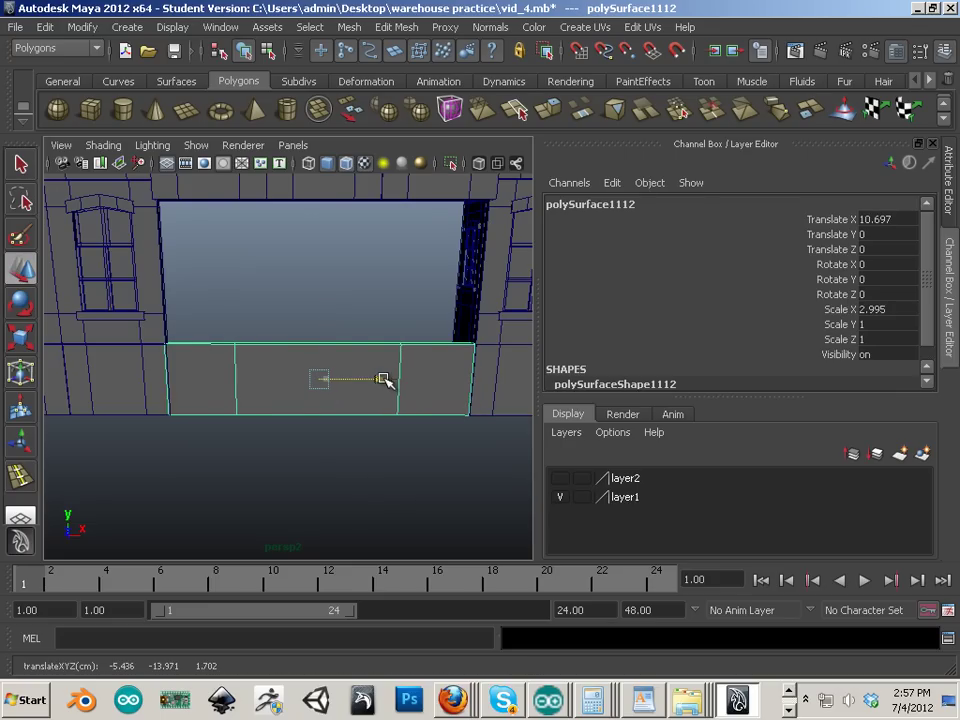
# Step: Raise the panel's top vertices to the underside of the lintel and push the panel back to Translate Z -0.219
pyautogui.moveTo(250, 338); pyautogui.dragTo(145, 326, button='right')
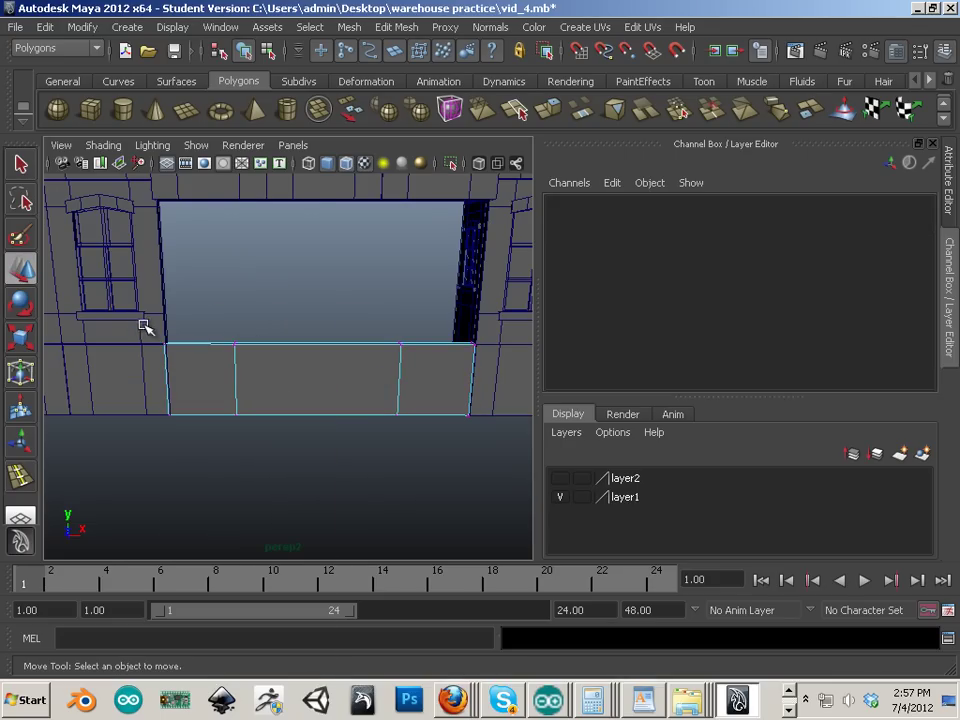
pyautogui.moveTo(533, 376); pyautogui.dragTo(531, 374)
pyautogui.keyDown('alt'); pyautogui.moveTo(388, 343); pyautogui.dragTo(336, 147); pyautogui.keyUp('alt')
pyautogui.keyDown('alt'); pyautogui.moveTo(400, 335); pyautogui.dragTo(360, 347); pyautogui.keyUp('alt')
pyautogui.click(370, 341)
pyautogui.keyDown('alt'); pyautogui.moveTo(356, 478); pyautogui.dragTo(269, 412); pyautogui.keyUp('alt')
pyautogui.keyDown('alt'); pyautogui.moveTo(190, 468); pyautogui.dragTo(274, 435); pyautogui.keyUp('alt')
# Step: Adjust the height of the panel's bottom vertices to meet the base of the wall
pyautogui.moveTo(263, 378); pyautogui.dragTo(184, 381, button='right')
pyautogui.moveTo(90, 390); pyautogui.dragTo(520, 502)
pyautogui.moveTo(295, 369); pyautogui.dragTo(291, 368)
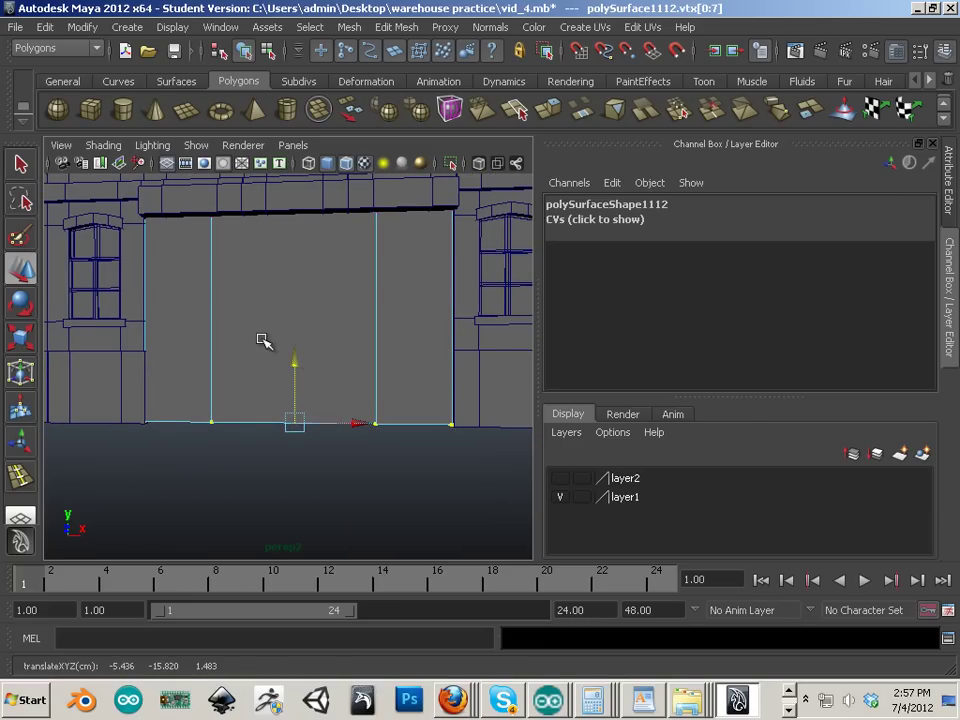
# Step: Shift the whole panel to Translate X 10.794 and widen it to Scale X 3.315
pyautogui.moveTo(263, 341); pyautogui.dragTo(270, 326, button='right')
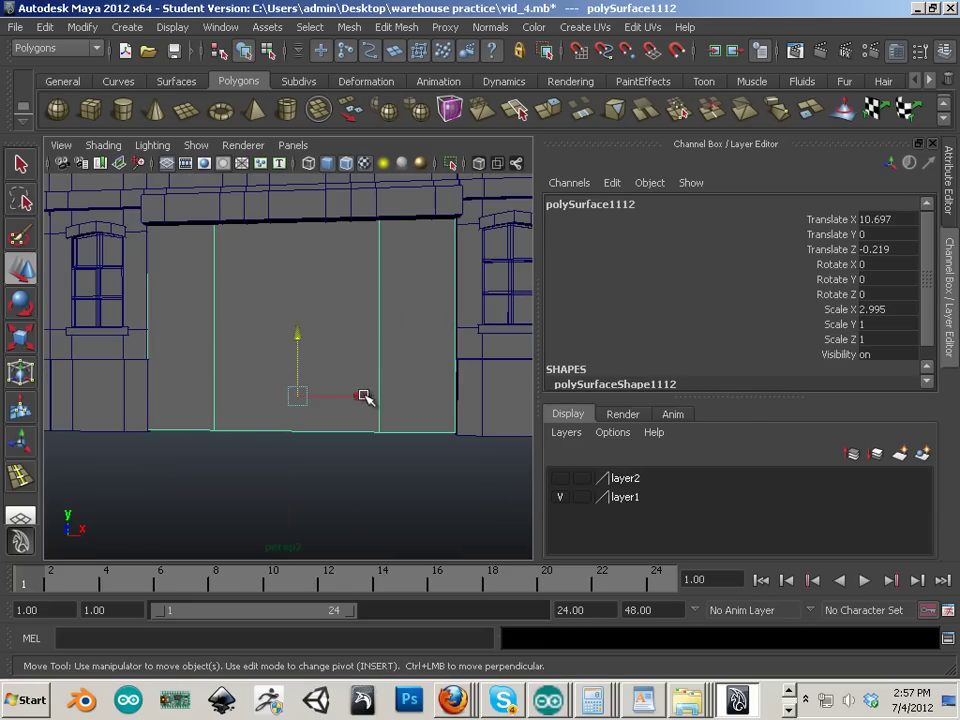
pyautogui.moveTo(364, 397); pyautogui.dragTo(366, 399)
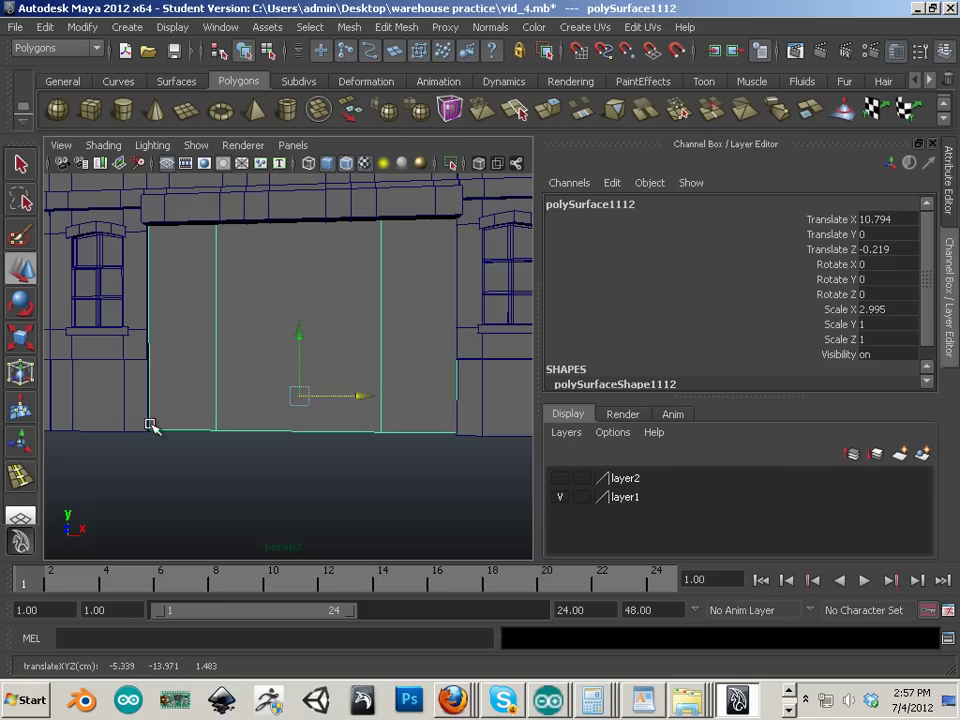
pyautogui.click(22, 340)
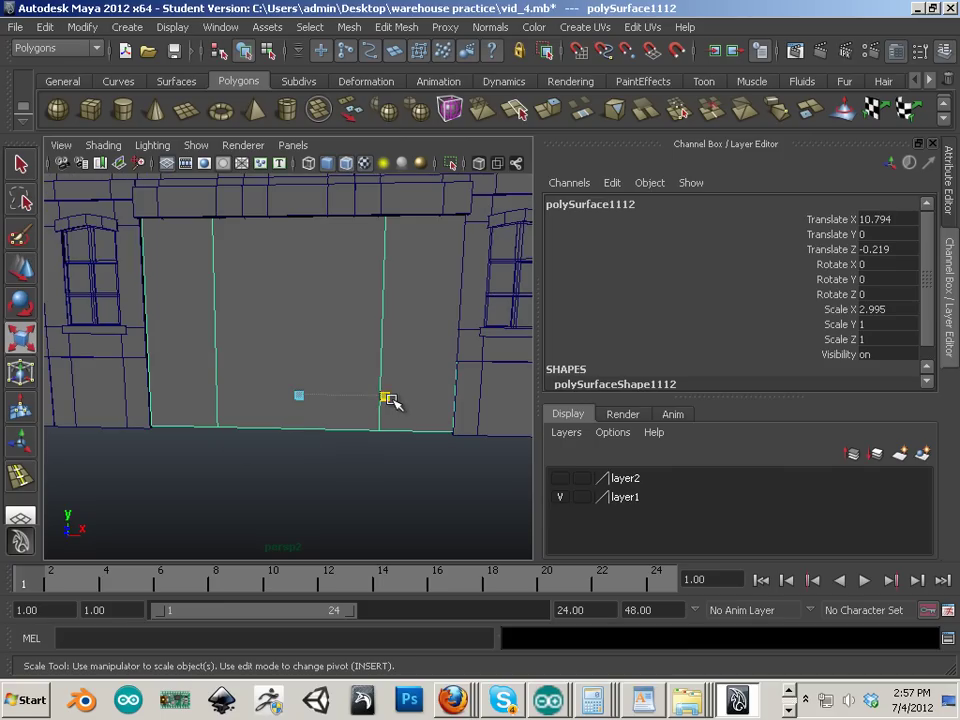
pyautogui.moveTo(386, 396); pyautogui.dragTo(392, 400)
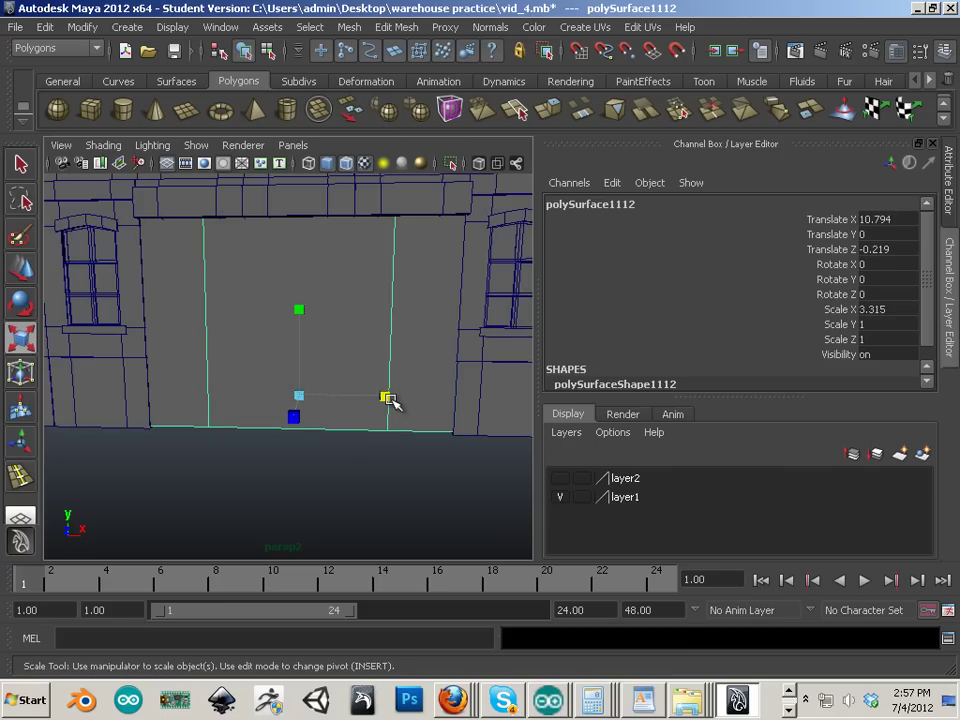
# Step: In the wireframe front view, narrow the panel to Scale X 3.086 so it only slightly overlaps the opening's sides
pyautogui.press('space')
pyautogui.press('space')
pyautogui.keyDown('alt'); pyautogui.moveTo(393, 401); pyautogui.dragTo(364, 279, button='middle'); pyautogui.keyUp('alt')
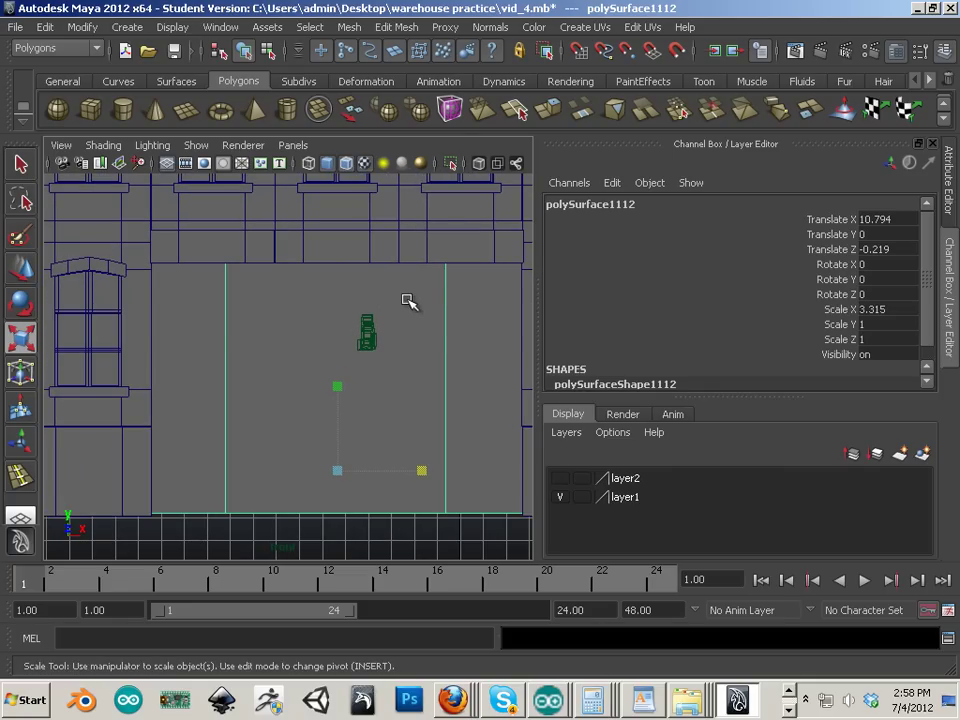
pyautogui.press('4')
pyautogui.keyDown('alt'); pyautogui.moveTo(470, 453); pyautogui.dragTo(390, 416, button='middle'); pyautogui.keyUp('alt')
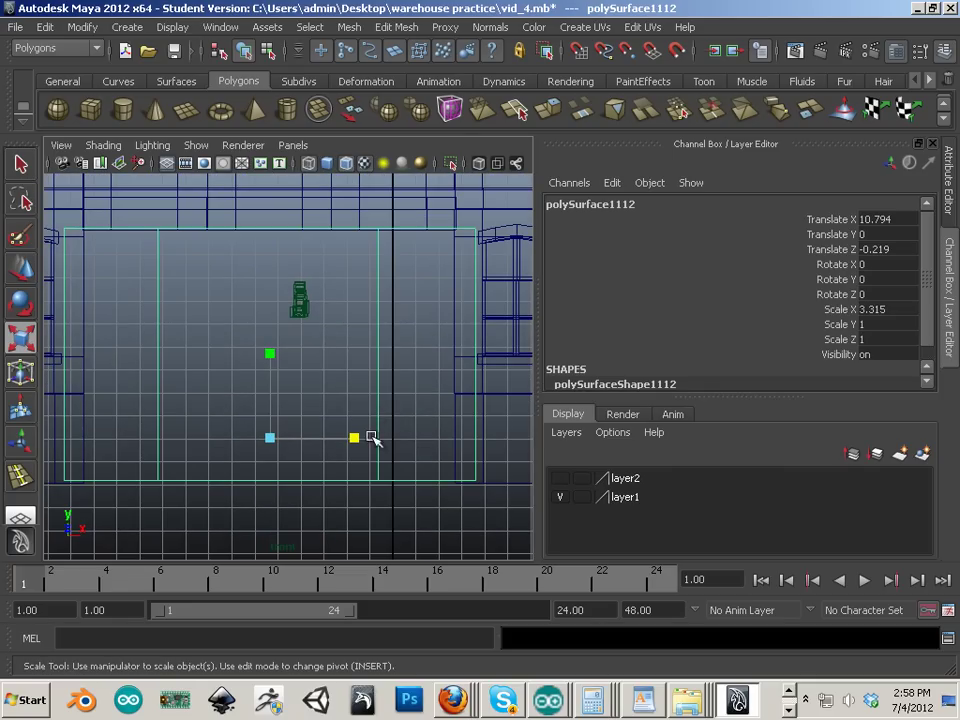
pyautogui.moveTo(371, 439); pyautogui.dragTo(350, 447)
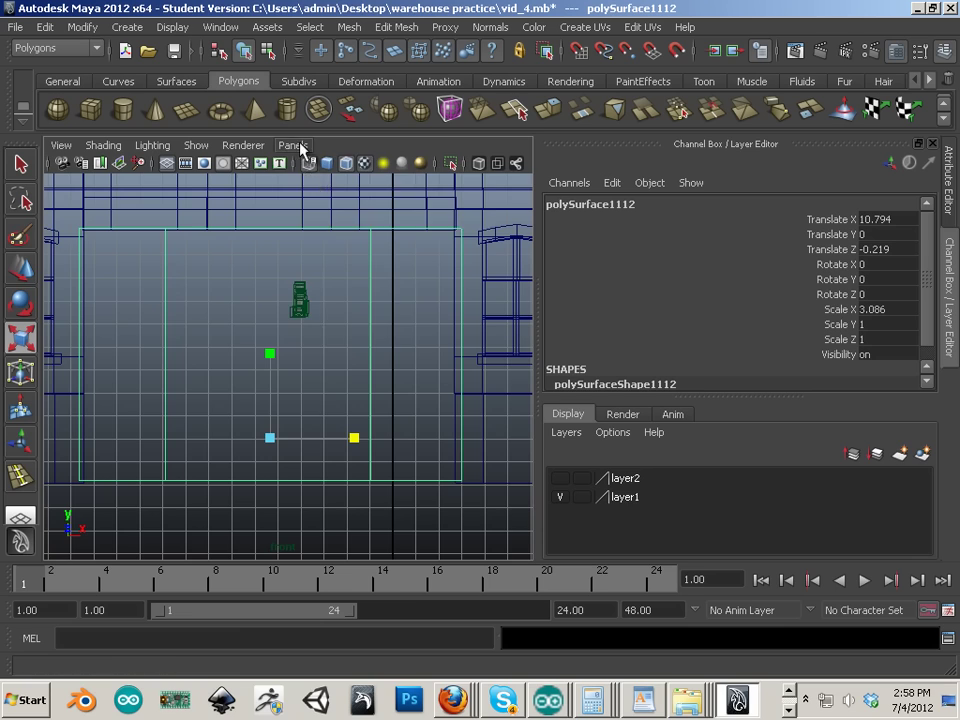
# Step: Return to the persp2 camera with shaded display and examine how the panel fits between the side walls and lintel
pyautogui.click(293, 145)
pyautogui.moveTo(306, 166)
pyautogui.click(457, 200)
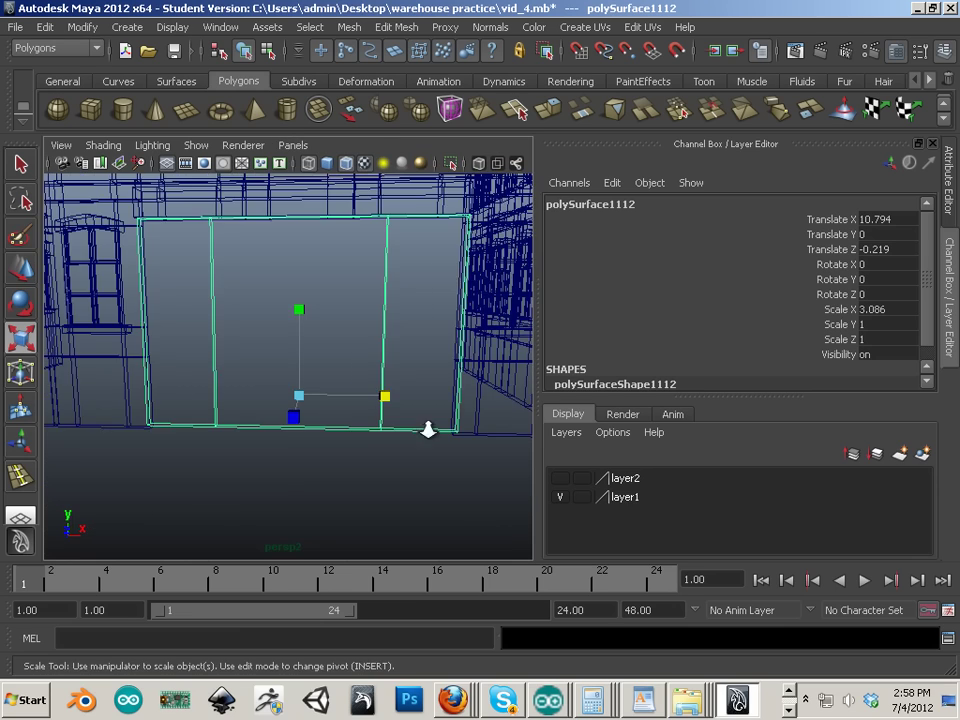
pyautogui.keyDown('alt'); pyautogui.moveTo(429, 428); pyautogui.dragTo(330, 424); pyautogui.keyUp('alt')
pyautogui.keyDown('alt'); pyautogui.moveTo(330, 424); pyautogui.dragTo(388, 454, button='right'); pyautogui.keyUp('alt')
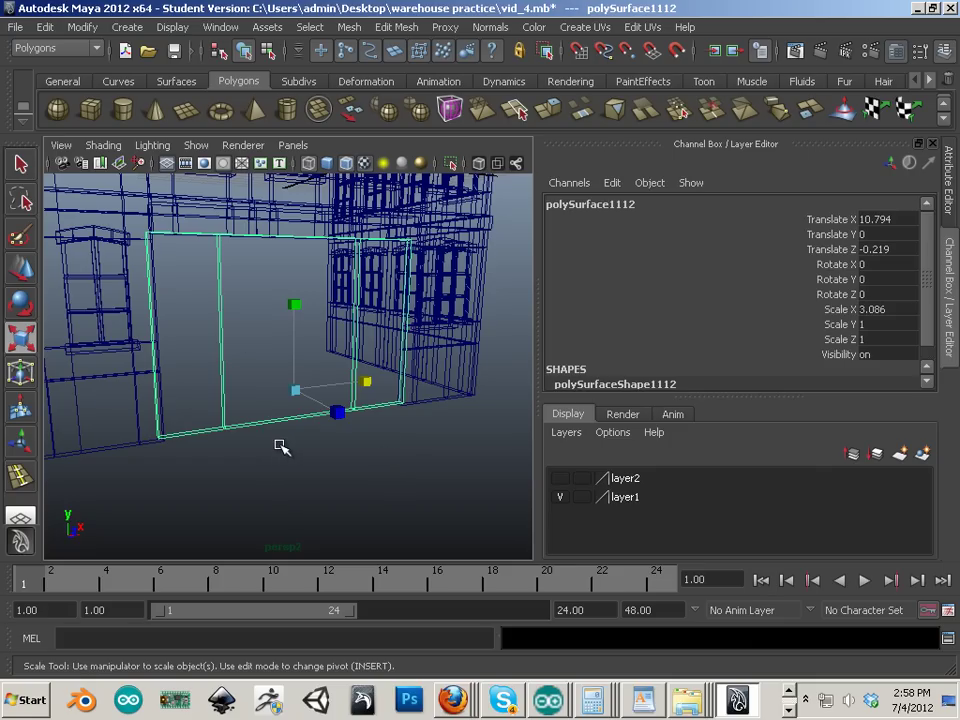
pyautogui.press('5')
pyautogui.keyDown('alt'); pyautogui.moveTo(258, 476); pyautogui.dragTo(284, 413); pyautogui.keyUp('alt')
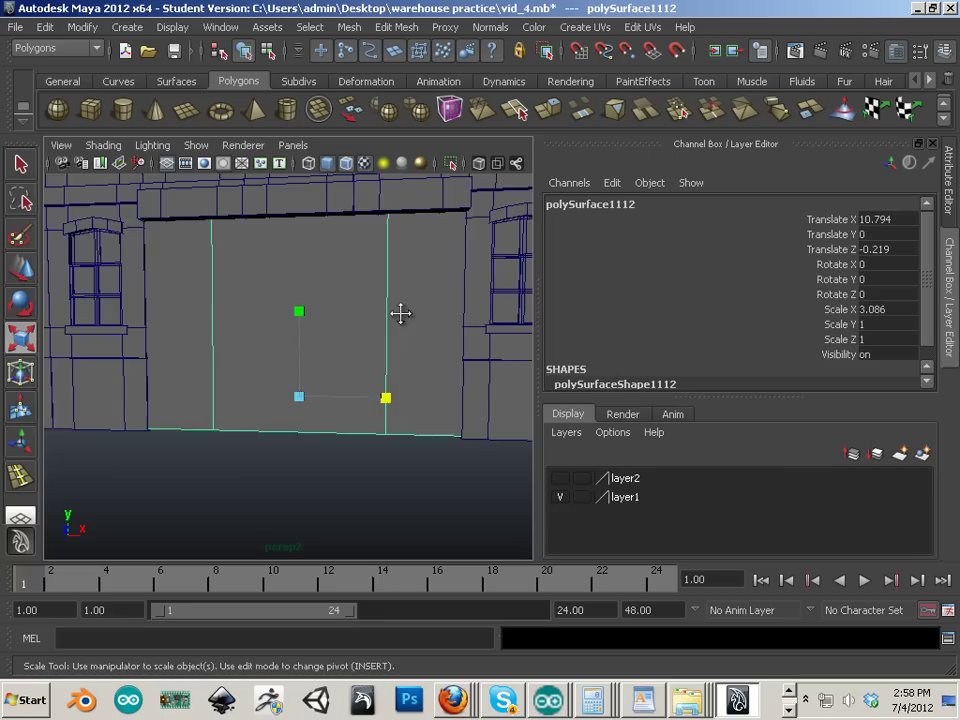
pyautogui.keyDown('alt'); pyautogui.moveTo(400, 313); pyautogui.dragTo(362, 345); pyautogui.keyUp('alt')
pyautogui.keyDown('alt'); pyautogui.moveTo(377, 497); pyautogui.dragTo(282, 320); pyautogui.keyUp('alt')
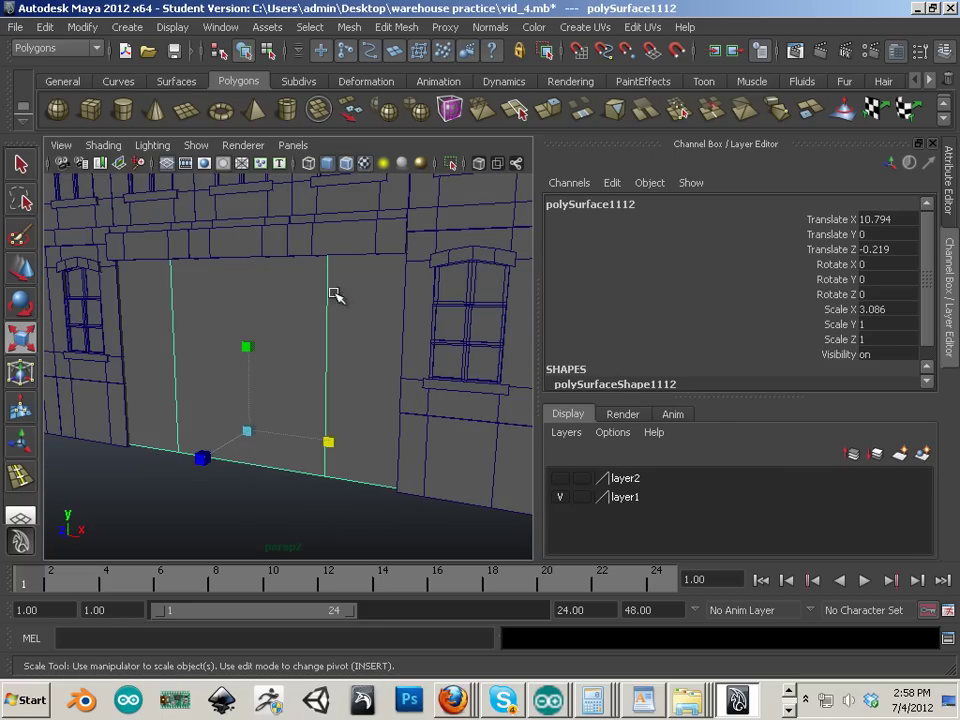
pyautogui.click(467, 333)
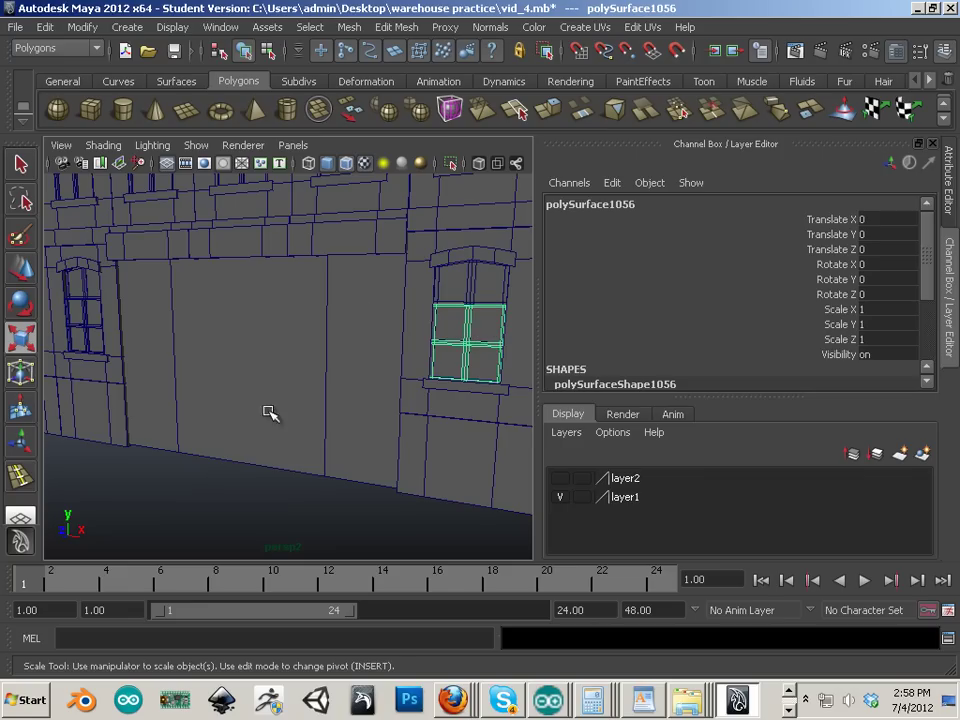
pyautogui.keyDown('alt'); pyautogui.moveTo(270, 412); pyautogui.dragTo(317, 375); pyautogui.keyUp('alt')
# Step: Insert two horizontal edge loops across the upper half of the panel filling the opening
pyautogui.click(285, 354)
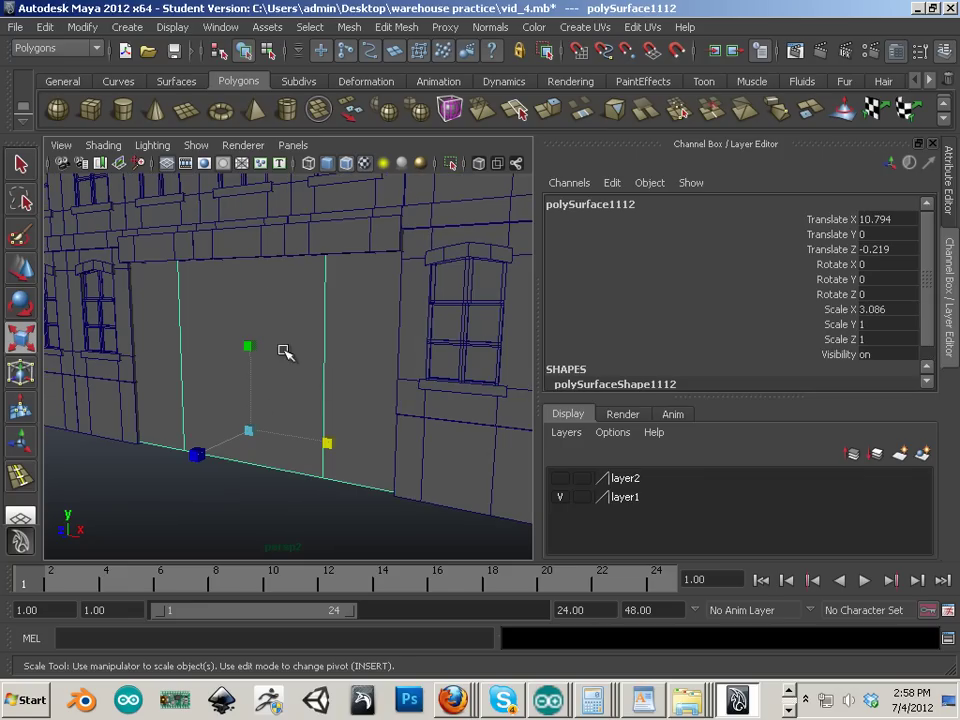
pyautogui.click(393, 30)
pyautogui.click(422, 205)
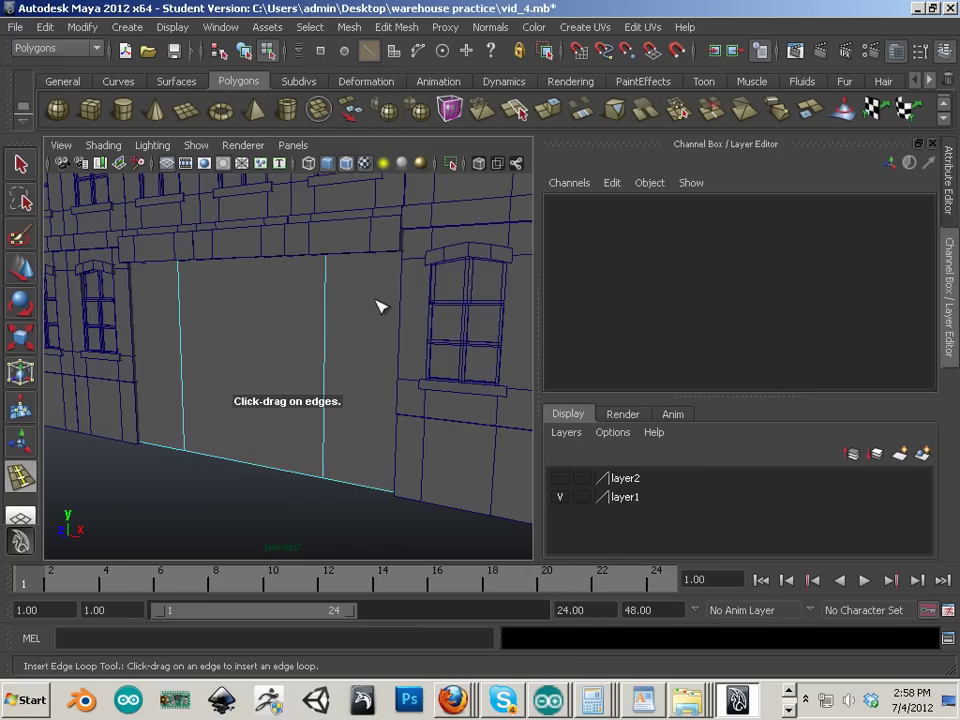
pyautogui.moveTo(330, 305); pyautogui.dragTo(328, 301)
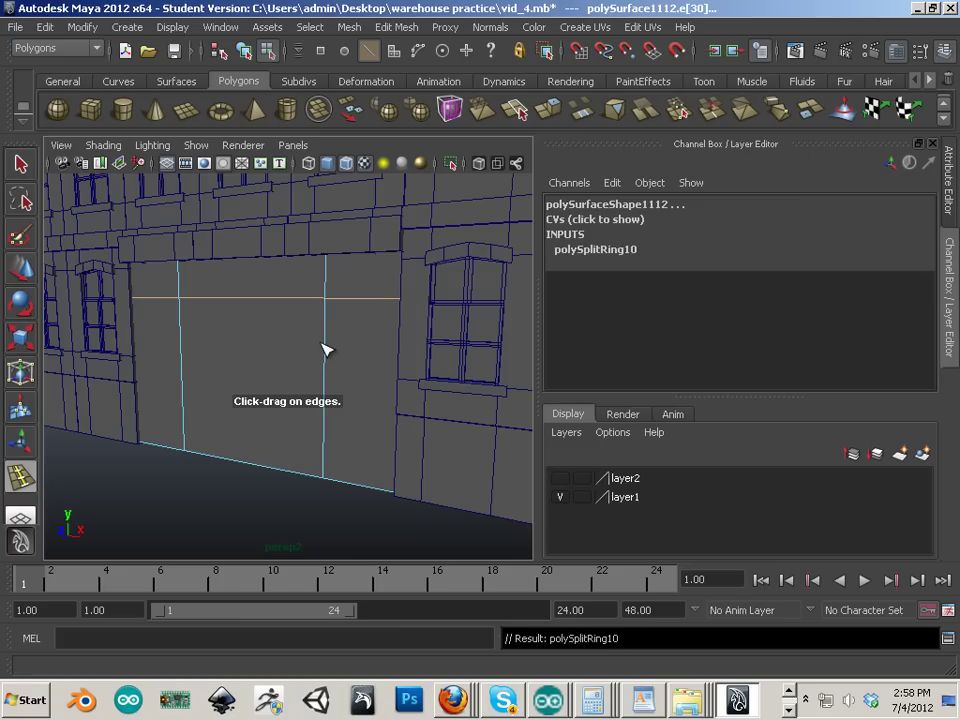
pyautogui.moveTo(332, 356); pyautogui.dragTo(326, 351)
# Step: Insert two vertical edge loops in the panel, one in each outer section beside the central section
pyautogui.keyDown('alt'); pyautogui.moveTo(236, 353); pyautogui.dragTo(316, 351, button='right'); pyautogui.keyUp('alt')
pyautogui.keyDown('alt'); pyautogui.moveTo(318, 351); pyautogui.dragTo(368, 352); pyautogui.keyUp('alt')
pyautogui.keyDown('alt'); pyautogui.moveTo(131, 292); pyautogui.dragTo(243, 279, button='middle'); pyautogui.keyUp('alt')
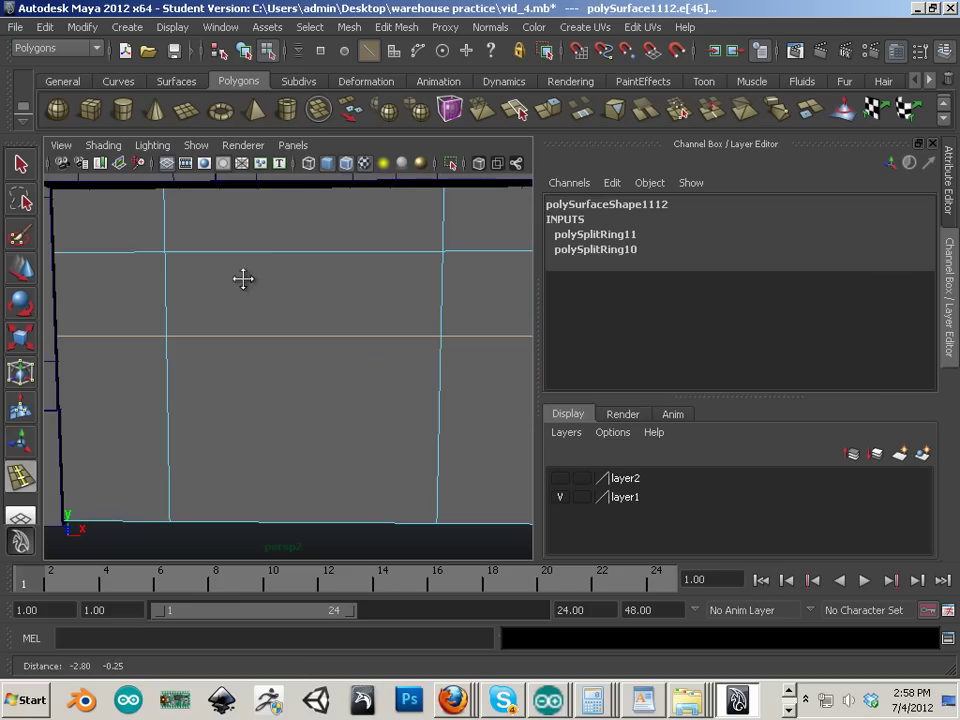
pyautogui.moveTo(100, 258); pyautogui.dragTo(100, 258)
pyautogui.keyDown('alt'); pyautogui.moveTo(100, 258); pyautogui.dragTo(366, 270, button='middle'); pyautogui.keyUp('alt')
pyautogui.moveTo(389, 268); pyautogui.dragTo(389, 268)
pyautogui.keyDown('alt'); pyautogui.moveTo(389, 268); pyautogui.dragTo(343, 283, button='middle'); pyautogui.keyUp('alt')
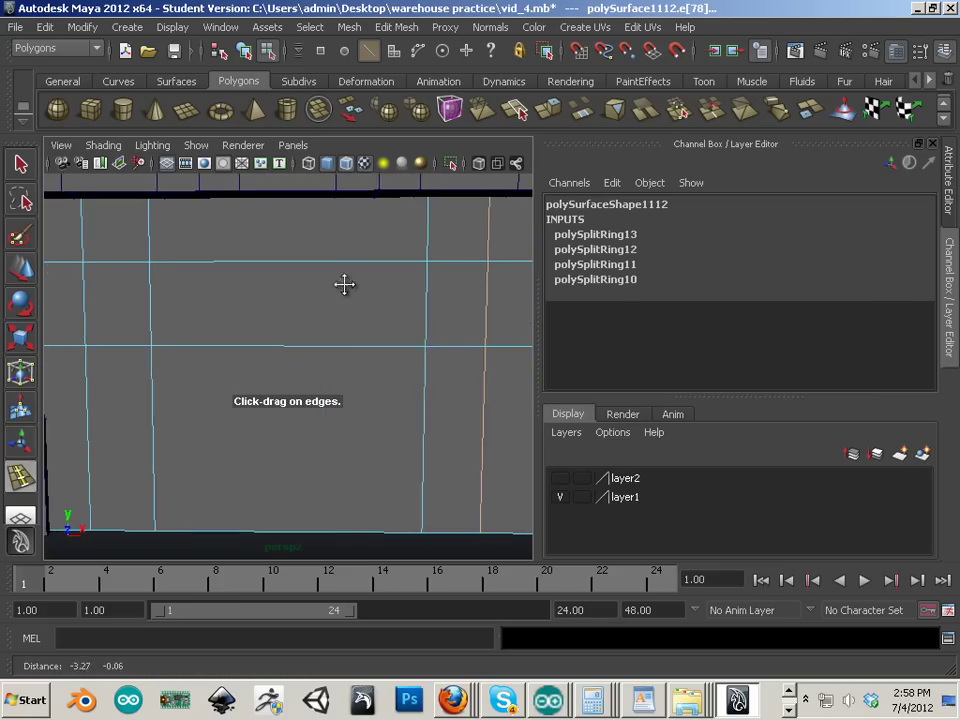
# Step: Delete the panel's three front faces in the horizontal band enclosed by the new edge loops
pyautogui.click(20, 268)
pyautogui.moveTo(189, 304); pyautogui.dragTo(189, 343, button='right')
pyautogui.click(263, 310)
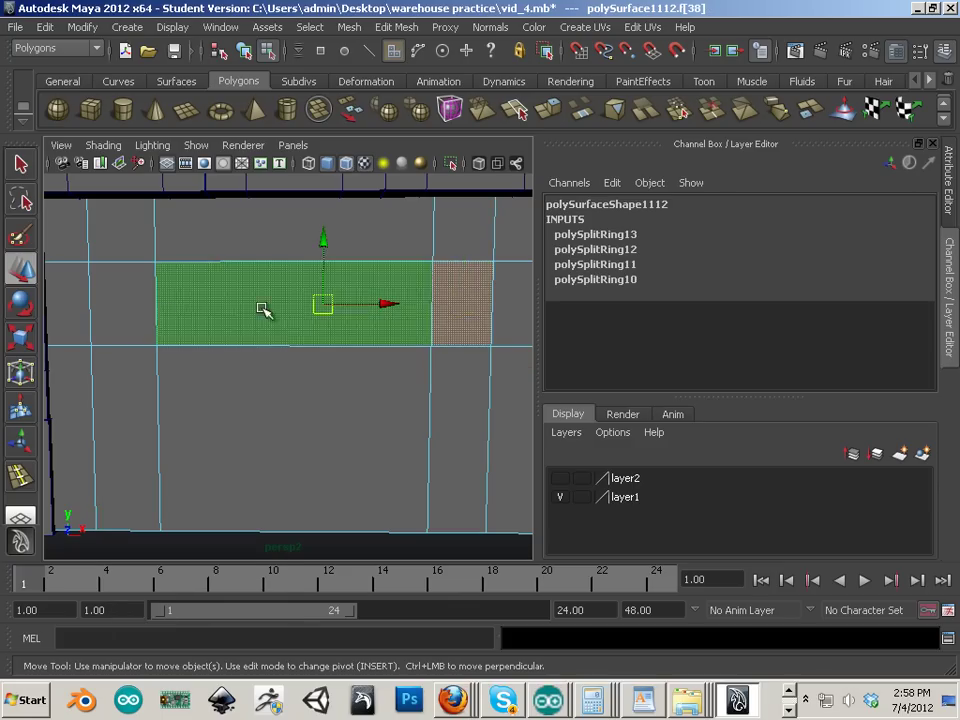
pyautogui.keyDown('shift'); pyautogui.click(150, 315); pyautogui.keyUp('shift')
pyautogui.press('Delete')
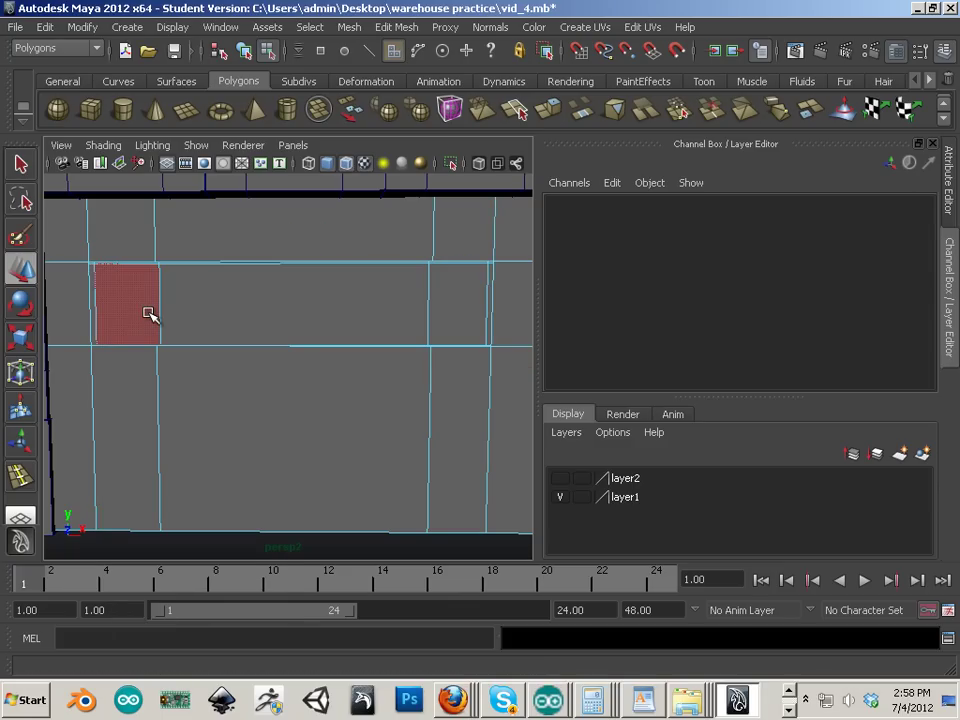
pyautogui.press('Delete')
# Step: Delete the three matching back faces behind the band to cut a long slot through the panel
pyautogui.click(150, 314)
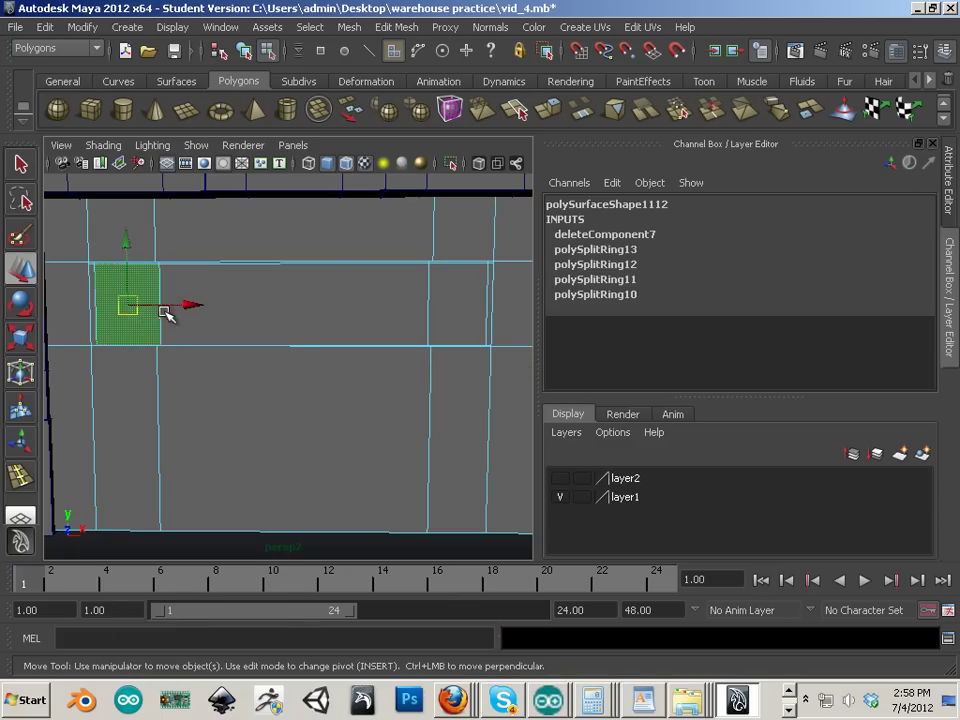
pyautogui.keyDown('shift'); pyautogui.click(295, 305); pyautogui.keyUp('shift')
pyautogui.keyDown('shift'); pyautogui.click(440, 308); pyautogui.keyUp('shift')
pyautogui.press('Delete')
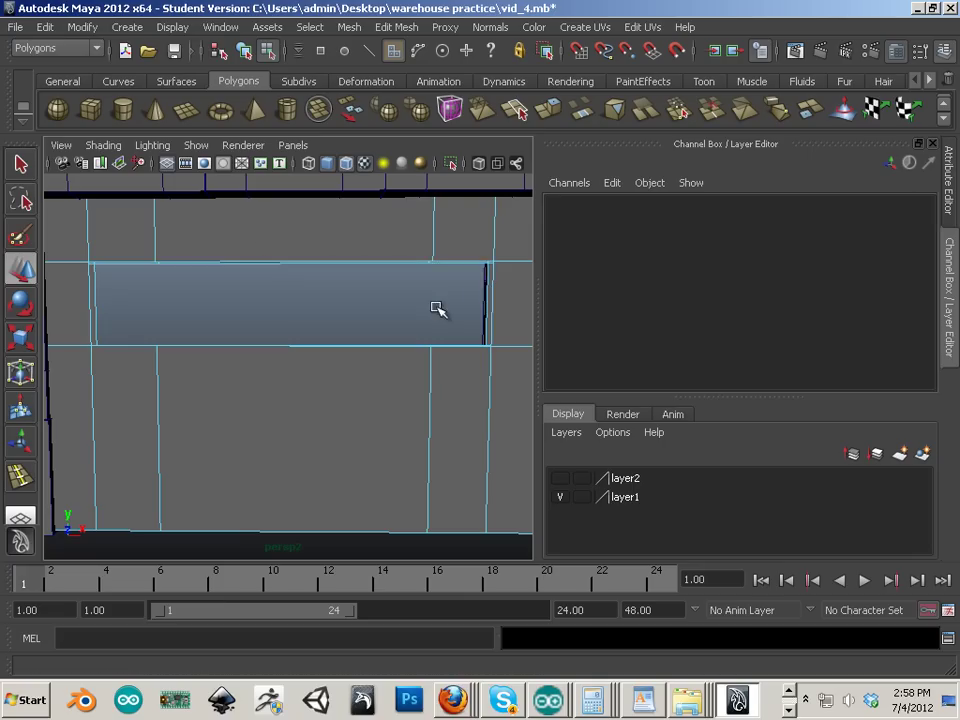
# Step: Bridge the front and back edges along the bottom of the panel's window slot to close its sill
pyautogui.keyDown('alt'); pyautogui.moveTo(435, 311); pyautogui.dragTo(257, 322); pyautogui.keyUp('alt')
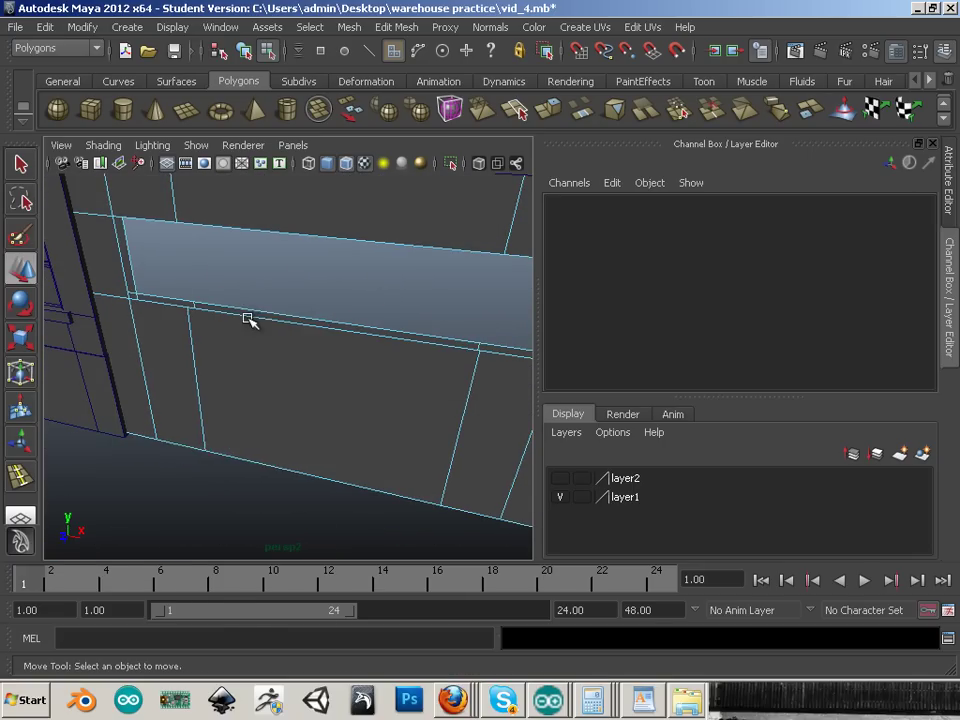
pyautogui.moveTo(249, 321); pyautogui.dragTo(253, 272, button='right')
pyautogui.click(243, 314)
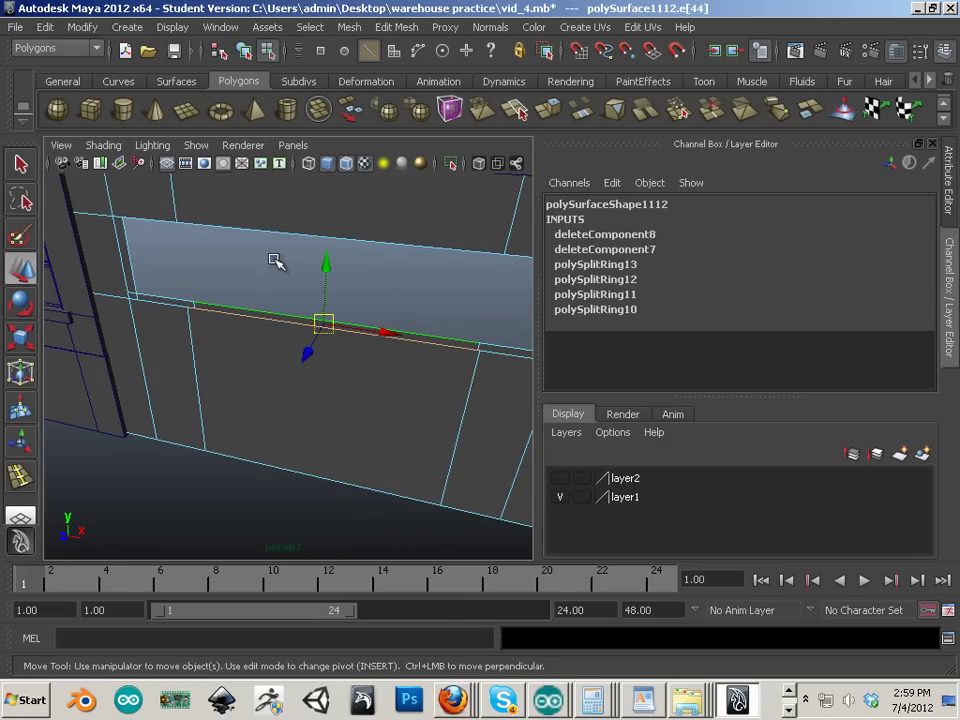
pyautogui.click(165, 309)
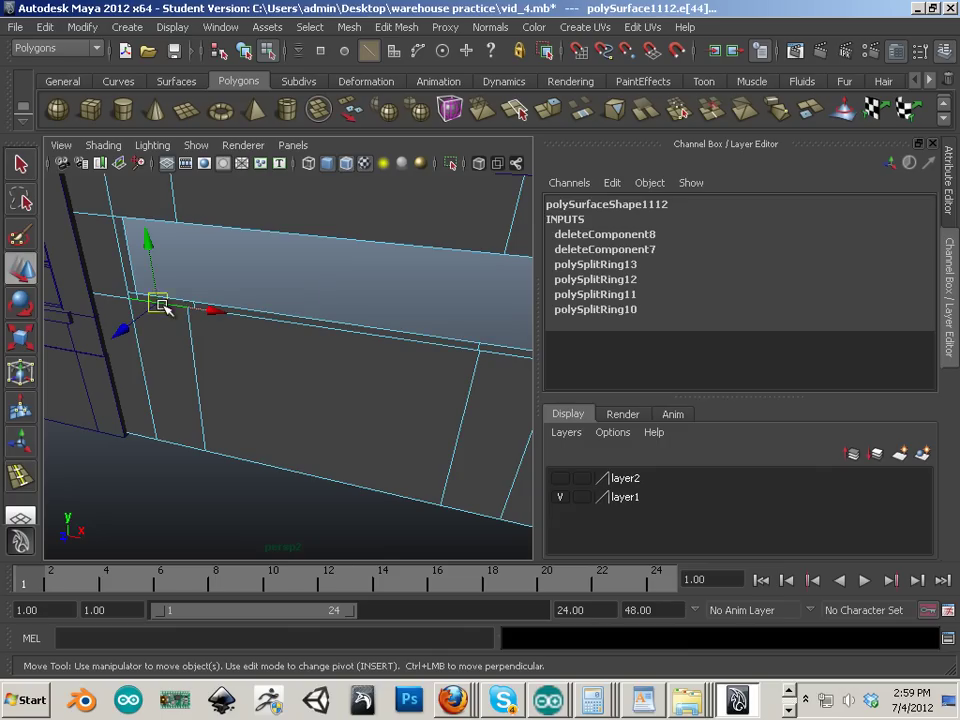
pyautogui.click(272, 325)
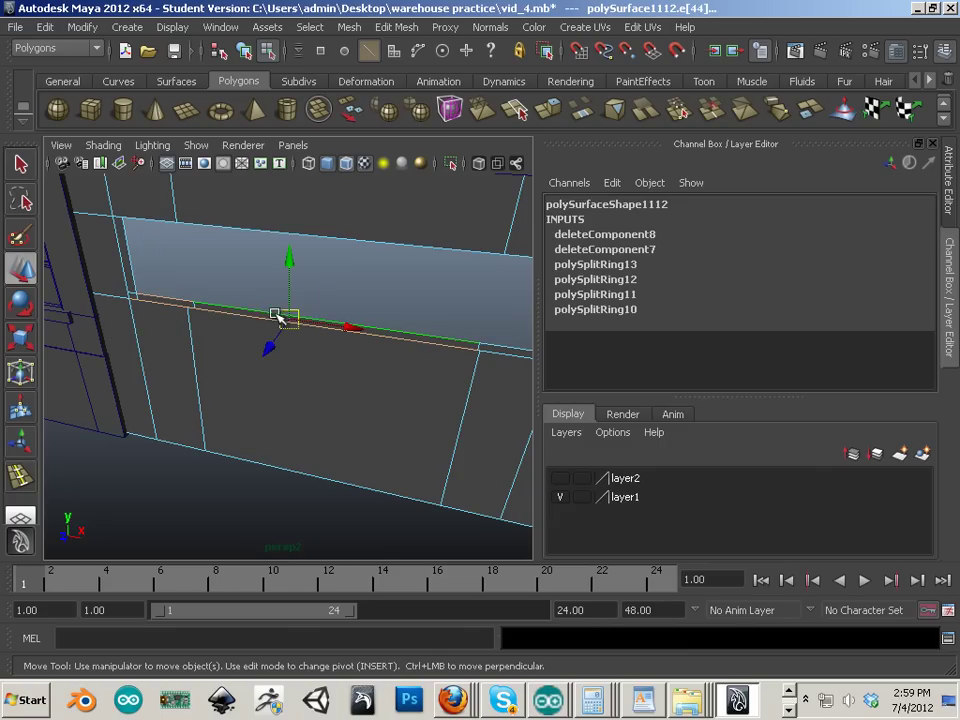
pyautogui.keyDown('alt'); pyautogui.moveTo(446, 339); pyautogui.dragTo(204, 321); pyautogui.keyUp('alt')
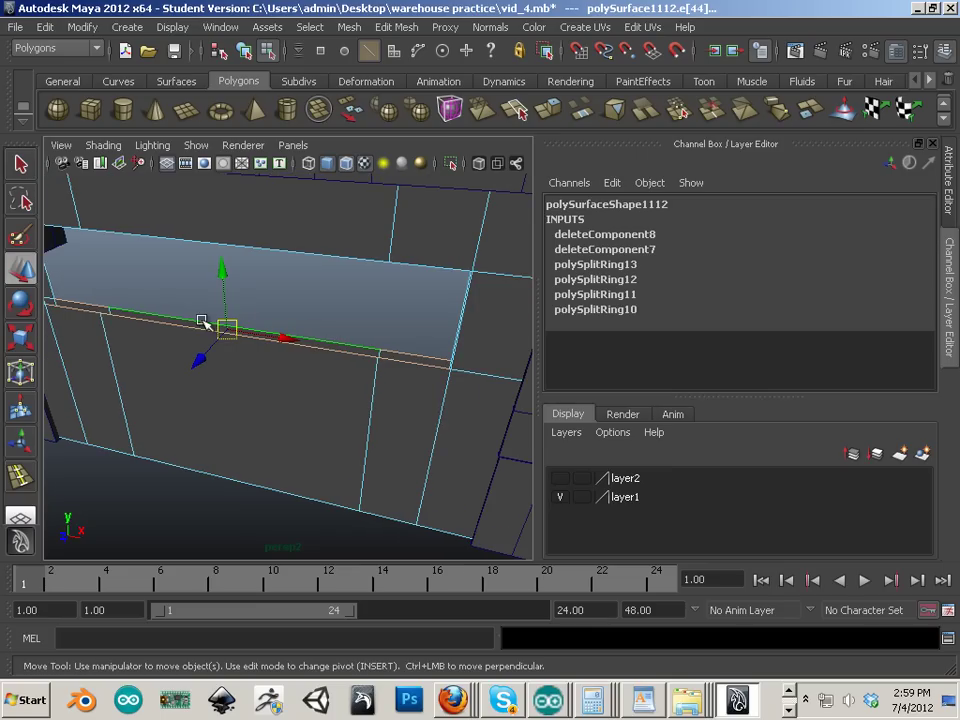
pyautogui.click(375, 27)
pyautogui.click(400, 91)
pyautogui.click(332, 330)
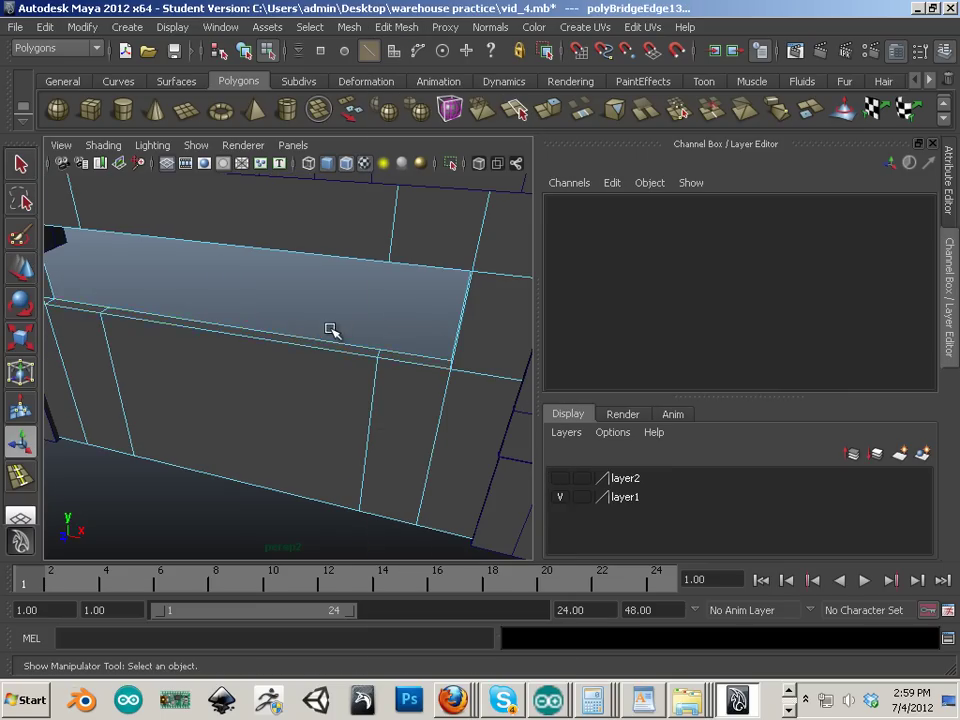
# Step: Bridge the front and back vertical edges at the right end of the panel's slot
pyautogui.keyDown('alt'); pyautogui.moveTo(332, 330); pyautogui.dragTo(430, 281); pyautogui.keyUp('alt')
pyautogui.click(420, 295)
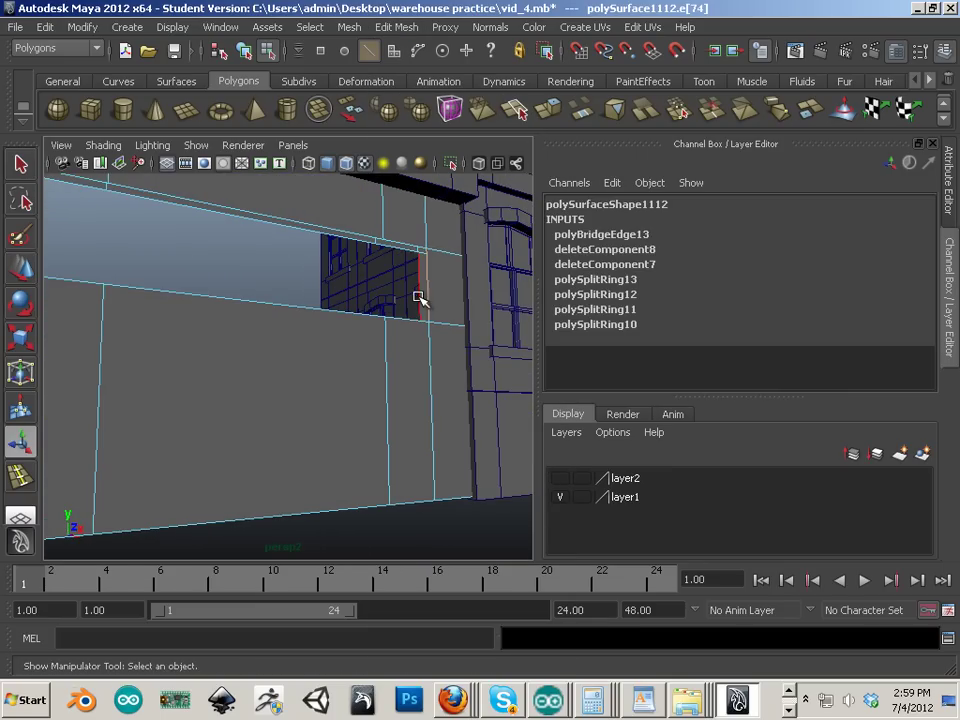
pyautogui.press('g')
# Step: Bridge the front and back edge segments along the top of the panel's slot
pyautogui.keyDown('alt'); pyautogui.moveTo(349, 276); pyautogui.dragTo(350, 244); pyautogui.keyUp('alt')
pyautogui.click(393, 265)
pyautogui.keyDown('shift'); pyautogui.click(393, 265); pyautogui.keyUp('shift')
pyautogui.keyDown('shift'); pyautogui.click(345, 250); pyautogui.keyUp('shift')
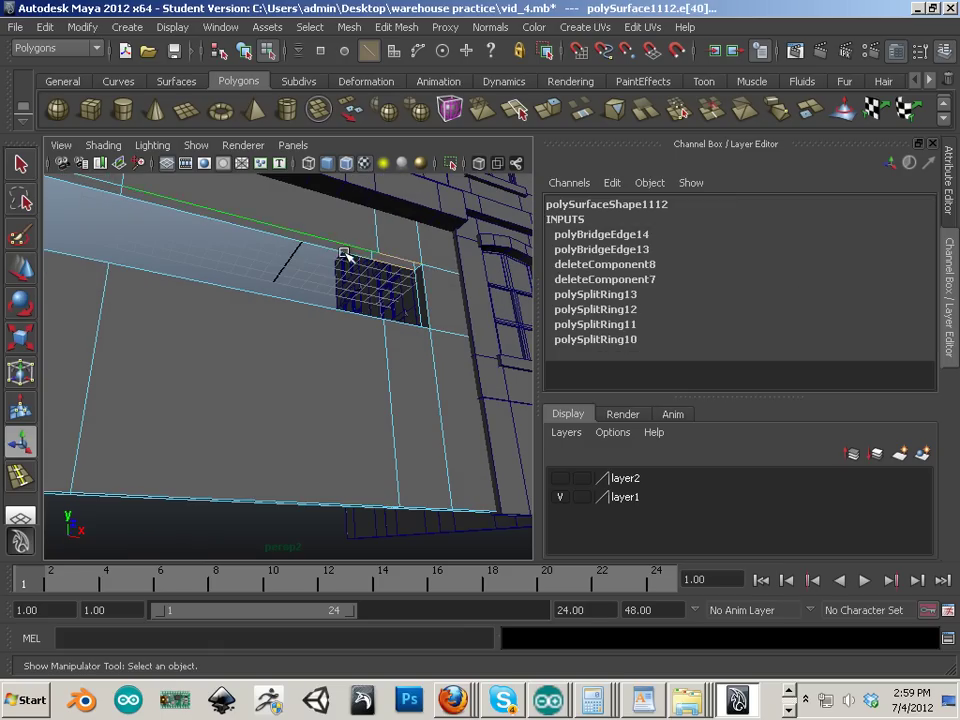
pyautogui.keyDown('shift'); pyautogui.click(225, 241); pyautogui.keyUp('shift')
pyautogui.keyDown('alt'); pyautogui.moveTo(225, 243); pyautogui.dragTo(291, 260); pyautogui.keyUp('alt')
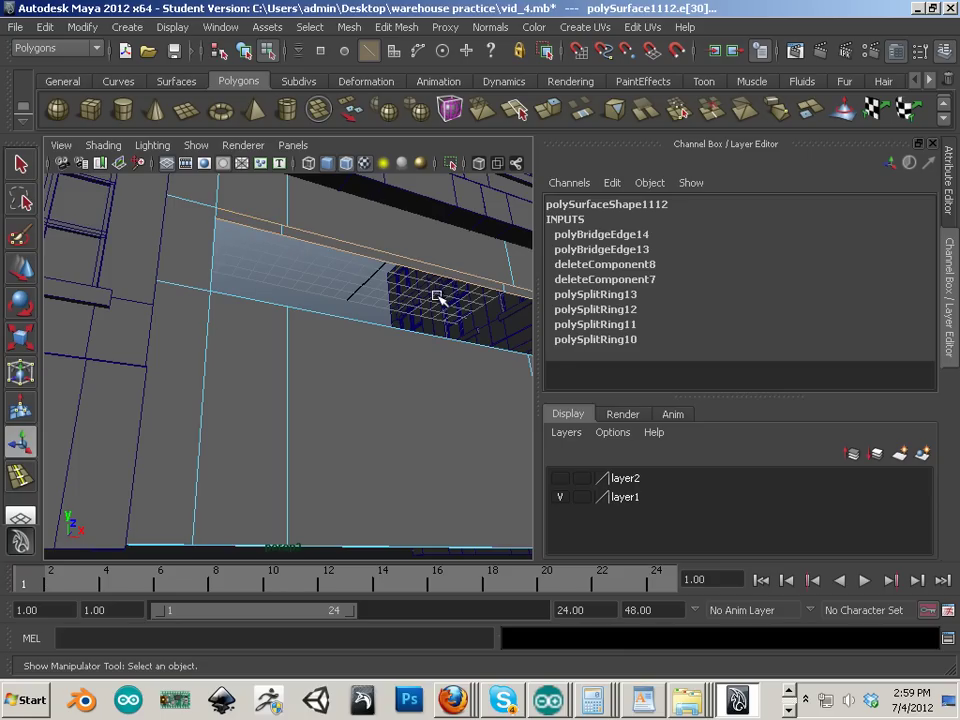
pyautogui.press('g')
# Step: Bridge the front and back vertical edges at the left end of the panel's slot
pyautogui.keyDown('alt'); pyautogui.moveTo(377, 253); pyautogui.dragTo(196, 332); pyautogui.keyUp('alt')
pyautogui.click(206, 335)
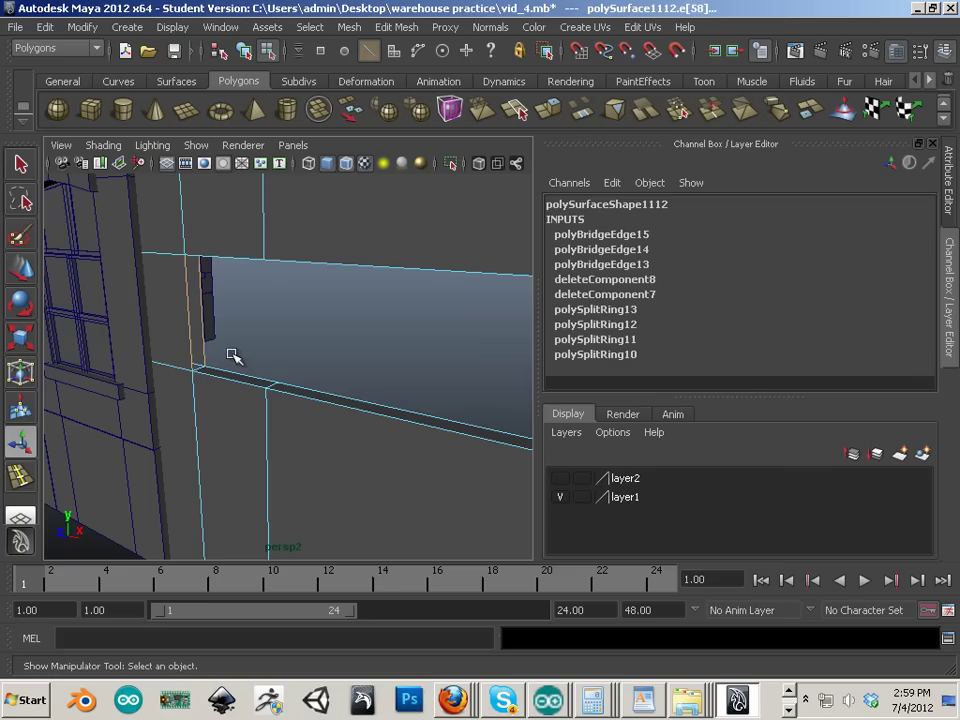
pyautogui.press('g')
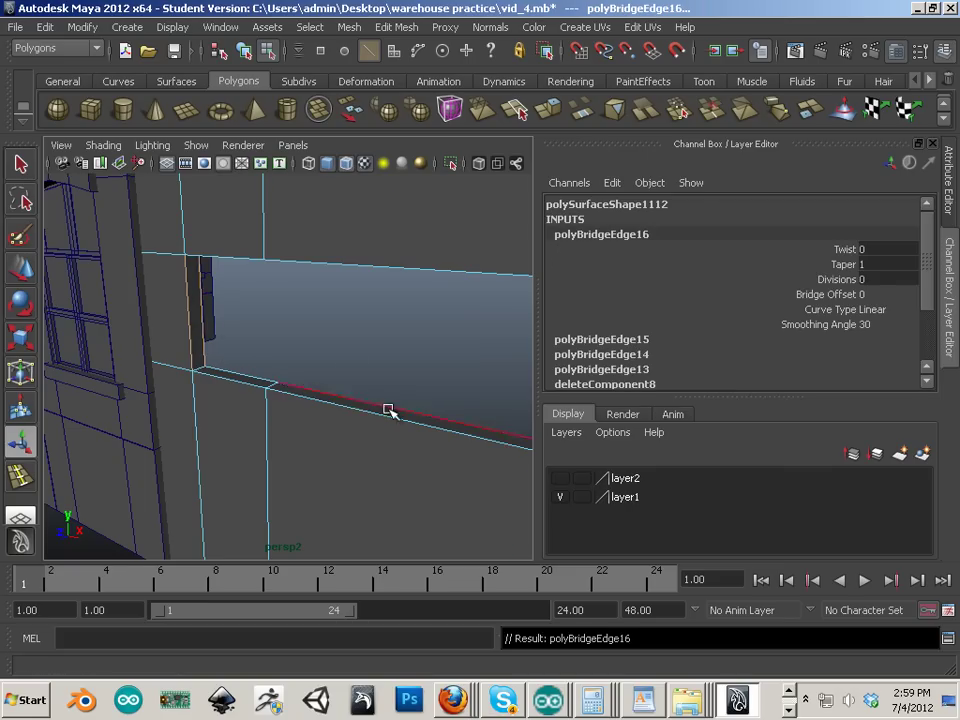
# Step: Combine the lower sash pieces of the ground-floor corner window beside the panel into one mesh
pyautogui.keyDown('alt'); pyautogui.moveTo(386, 409); pyautogui.dragTo(208, 366); pyautogui.keyUp('alt')
pyautogui.click(331, 380)
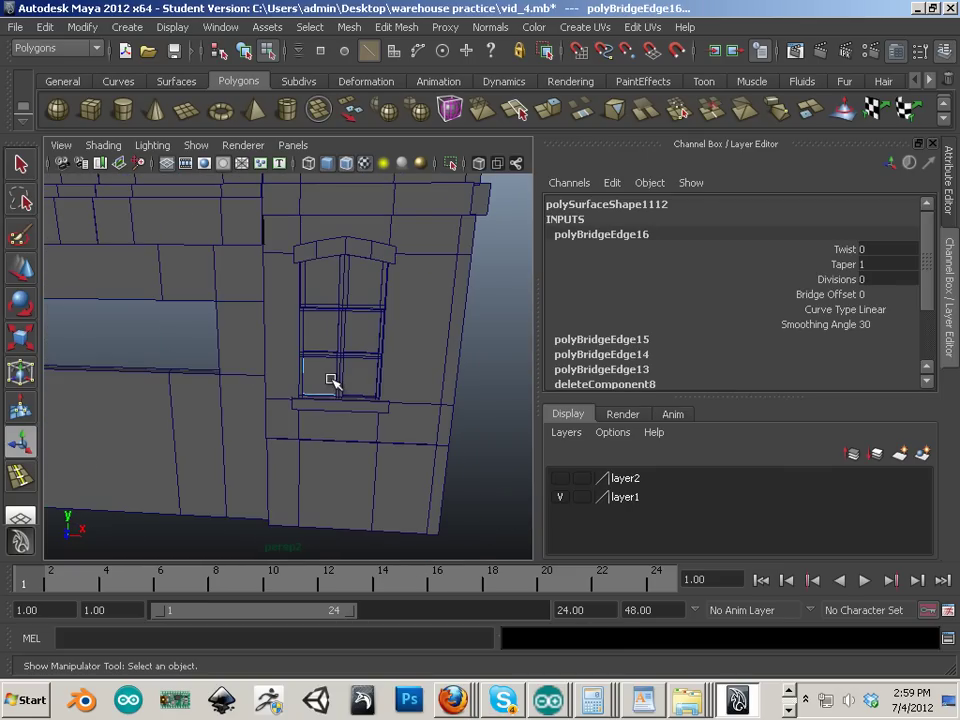
pyautogui.press('F8')
pyautogui.click(347, 381)
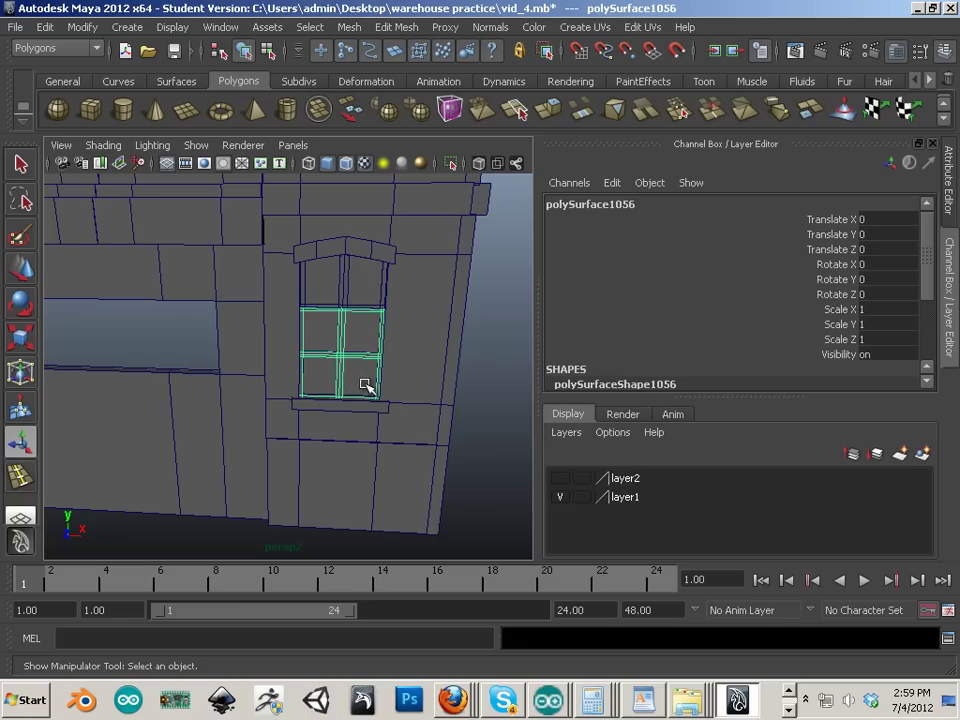
pyautogui.keyDown('shift'); pyautogui.click(334, 388); pyautogui.keyUp('shift')
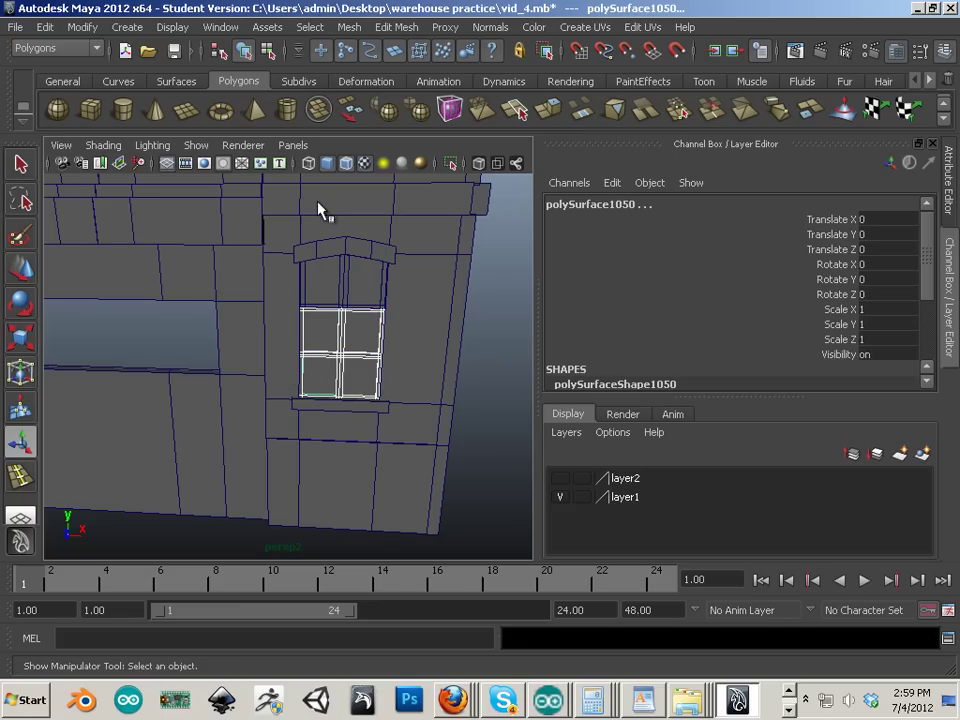
pyautogui.click(350, 28)
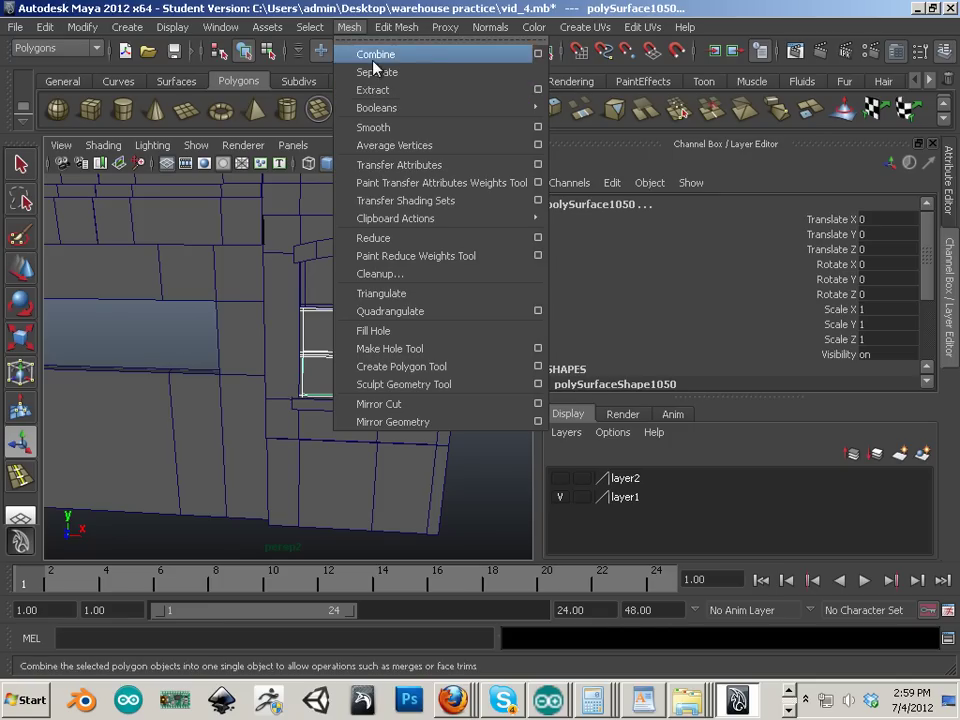
pyautogui.click(370, 54)
pyautogui.click(22, 270)
pyautogui.scroll(-2, 285, 353)
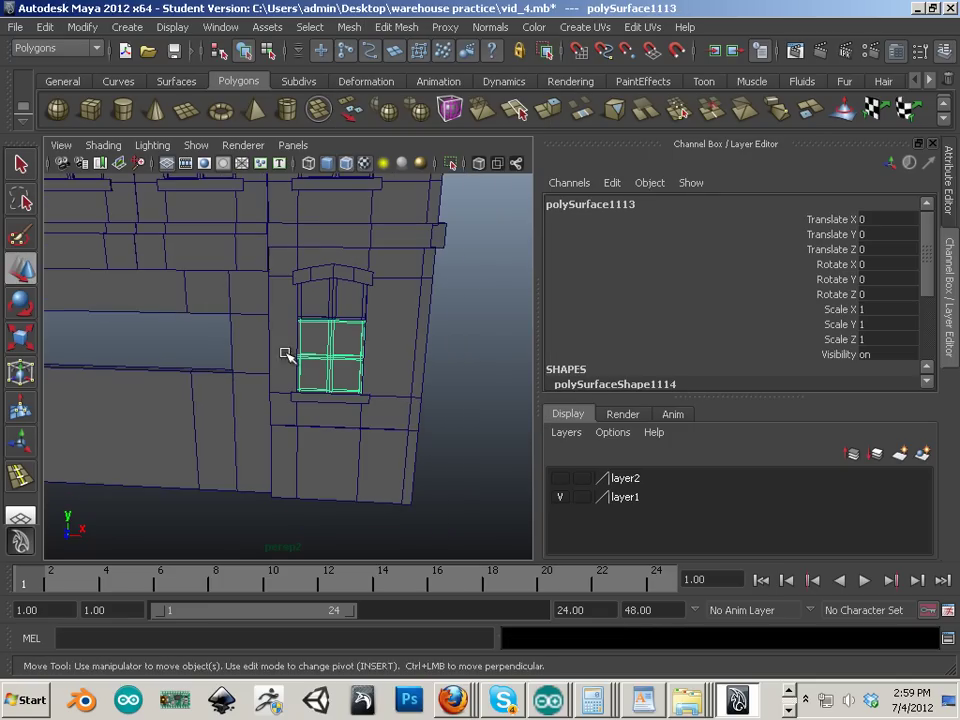
pyautogui.keyDown('alt'); pyautogui.moveTo(105, 320); pyautogui.dragTo(250, 360); pyautogui.keyUp('alt')
pyautogui.moveTo(300, 228); pyautogui.dragTo(288, 229)
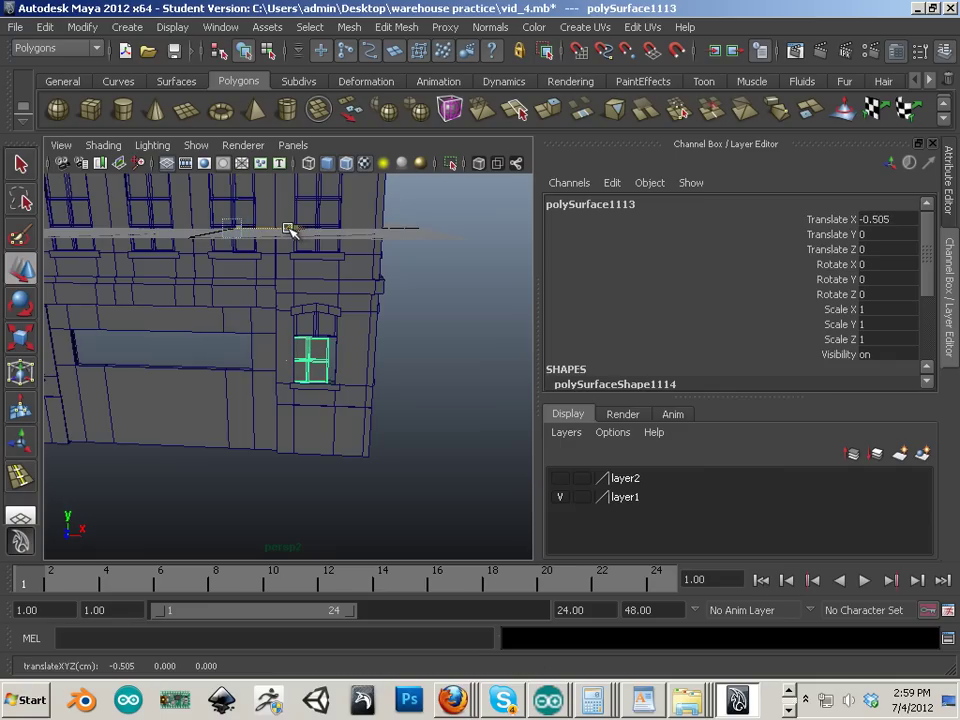
pyautogui.hotkey('ctrl', 'z')
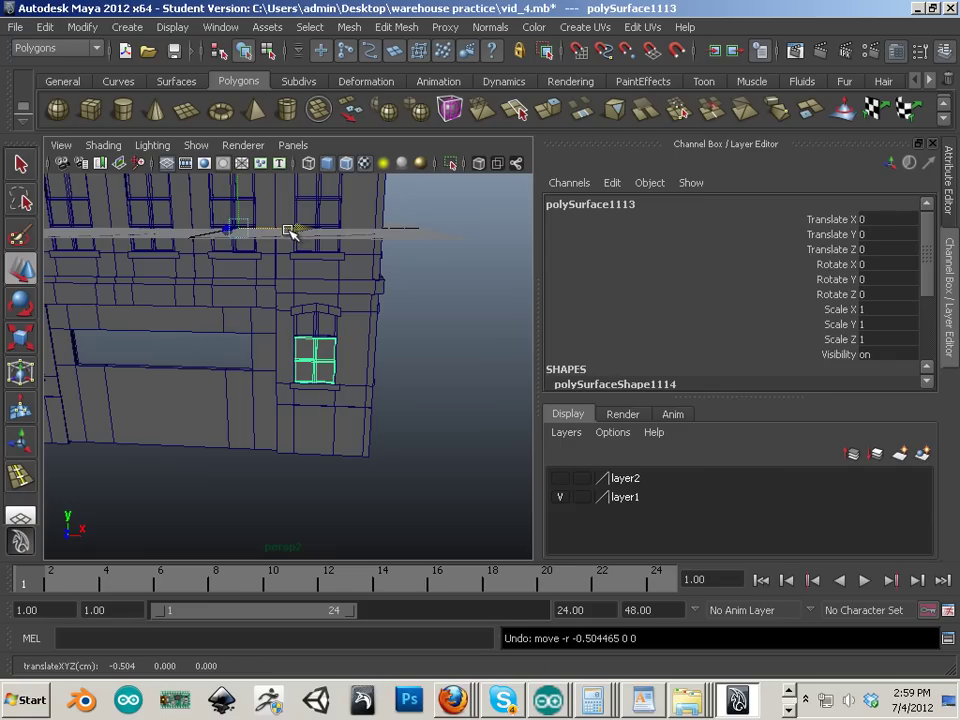
# Step: Center the combined sash's pivot and move a duplicate of it over the panel's slot at Translate X -6.681
pyautogui.click(82, 27)
pyautogui.click(80, 199)
pyautogui.hotkey('ctrl', 'd')
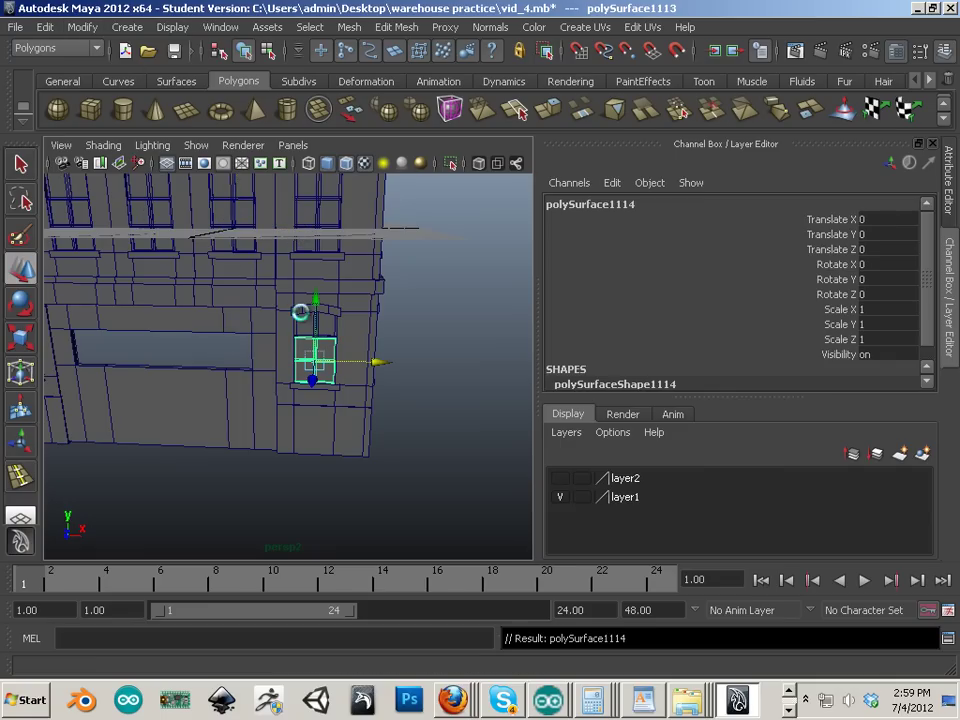
pyautogui.moveTo(386, 362); pyautogui.dragTo(290, 364)
# Step: Scale the duplicated sash uniformly to 0.783 to suit the slot's height
pyautogui.scroll(2, 238, 369)
pyautogui.keyDown('alt'); pyautogui.moveTo(238, 369); pyautogui.dragTo(380, 356, button='middle'); pyautogui.keyUp('alt')
pyautogui.scroll(5, 358, 343)
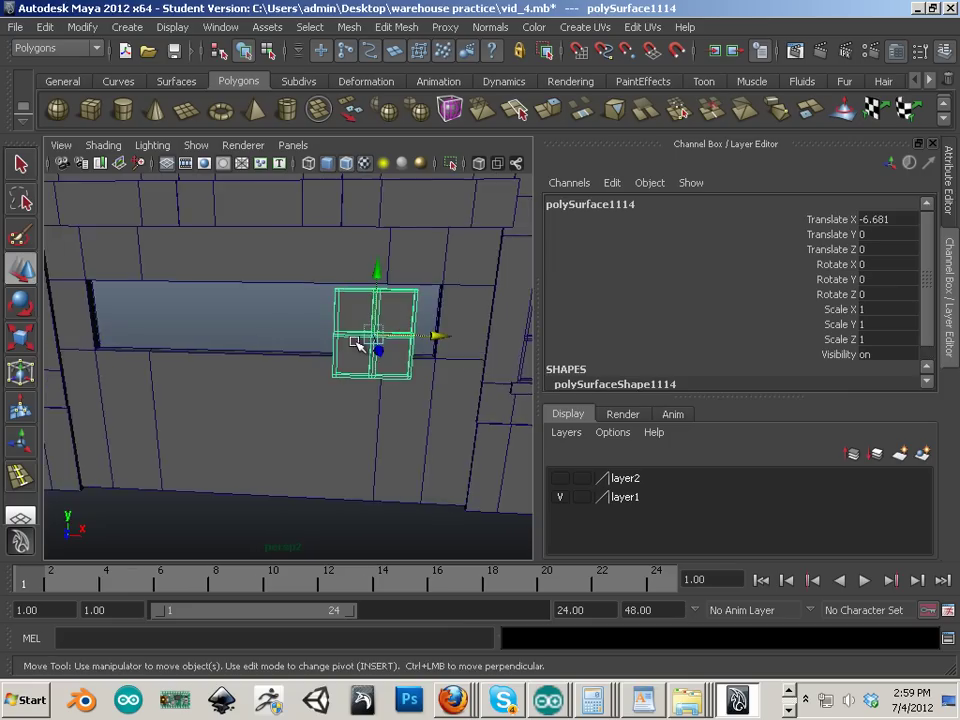
pyautogui.keyDown('alt'); pyautogui.moveTo(310, 337); pyautogui.dragTo(96, 328); pyautogui.keyUp('alt')
pyautogui.click(20, 338)
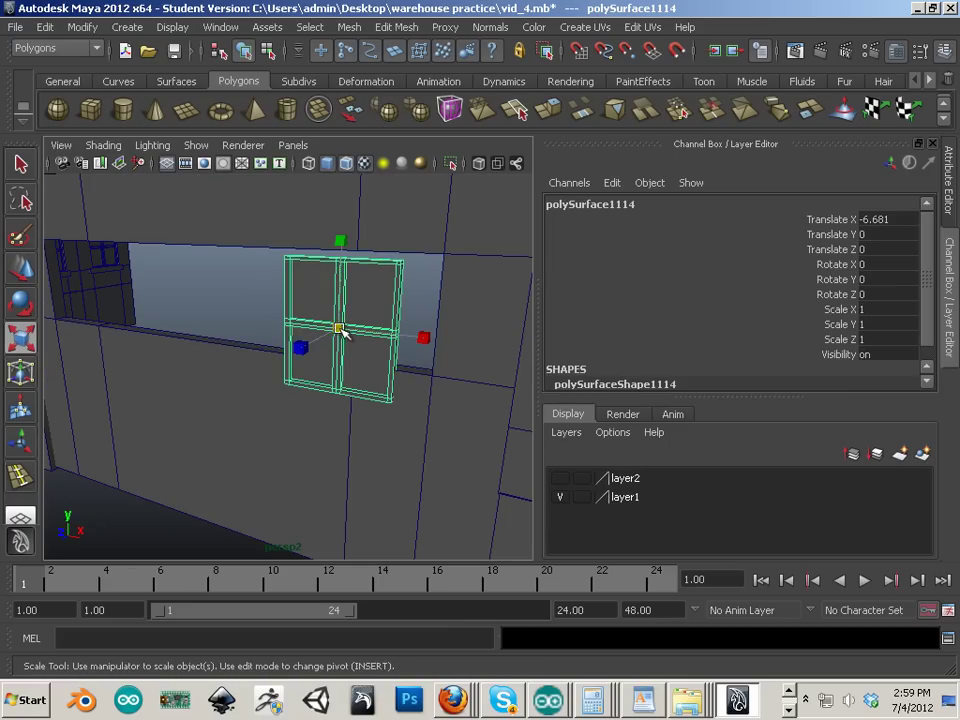
pyautogui.moveTo(340, 330)
pyautogui.mouseDown()
pyautogui.moveTo(306, 333)
pyautogui.moveTo(345, 330)
pyautogui.mouseUp()
# Step: Move the scaled sash up and back into the slot, to Translate Y 0.564 and Translate Z -0.141
pyautogui.press('w')
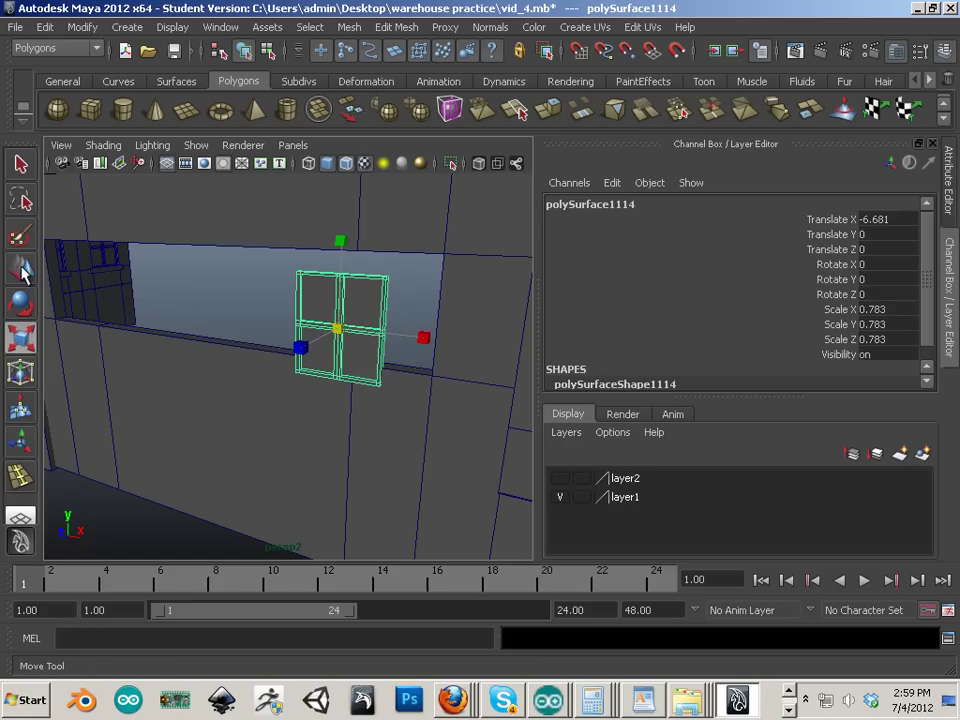
pyautogui.click(345, 279)
pyautogui.click(345, 274)
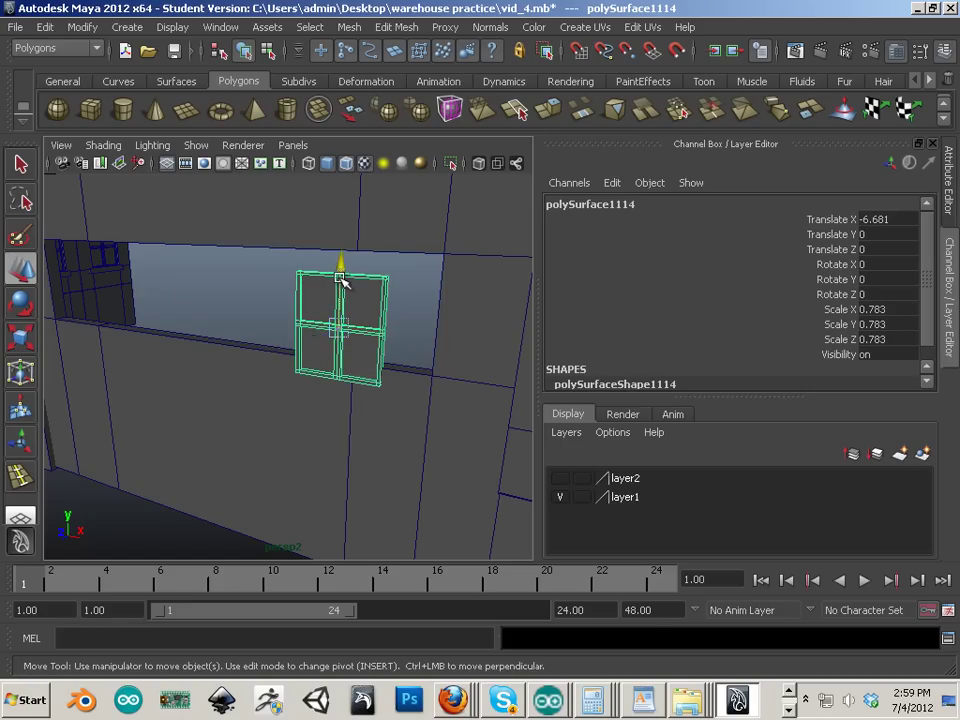
pyautogui.moveTo(345, 274); pyautogui.dragTo(204, 375)
pyautogui.click(266, 377)
pyautogui.click(236, 388)
pyautogui.click(242, 381)
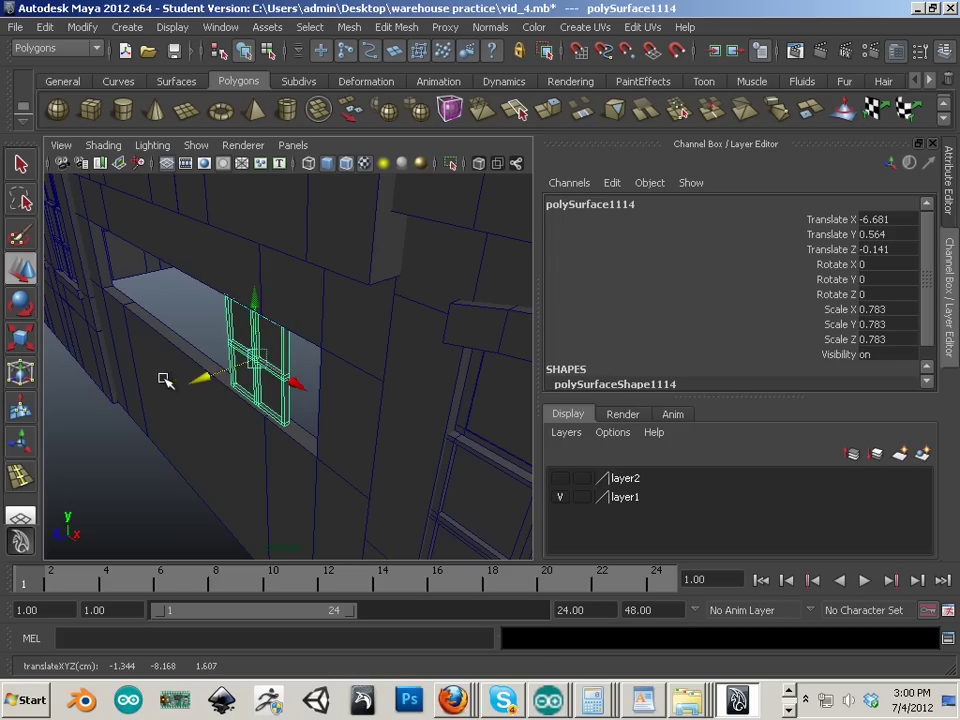
# Step: Thicken the slotted panel slightly by scaling it along Z
pyautogui.click(135, 360)
pyautogui.click(20, 337)
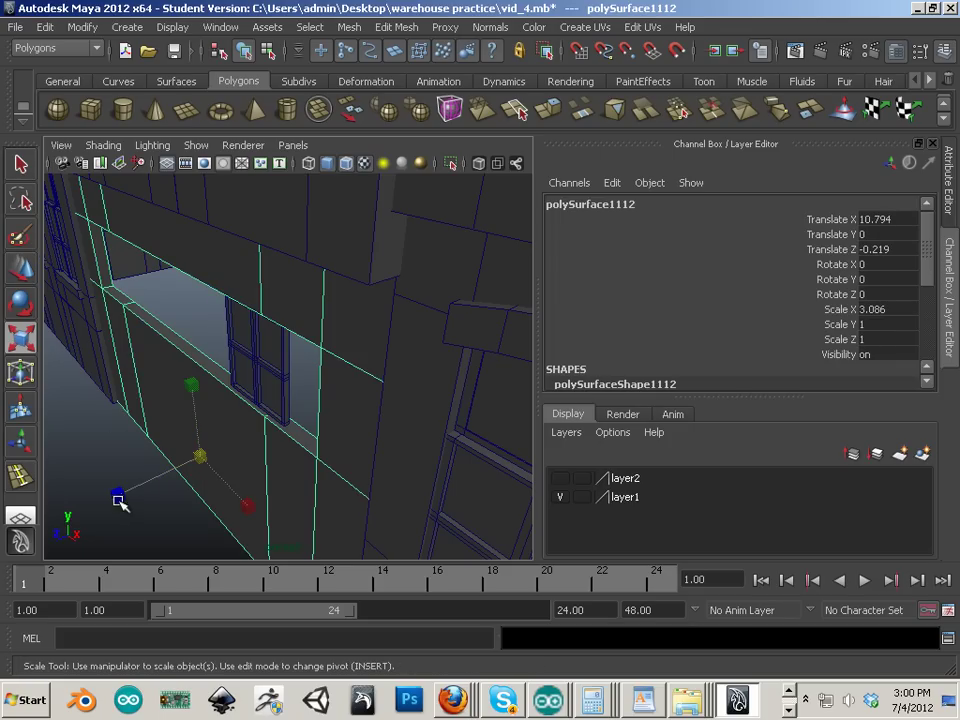
pyautogui.moveTo(118, 499); pyautogui.dragTo(60, 506)
pyautogui.hotkey('ctrl', 'z')
# Step: Lower the sash to Translate Y 0.481 and slide it to the slot's right end at Translate X -5.483
pyautogui.click(258, 395)
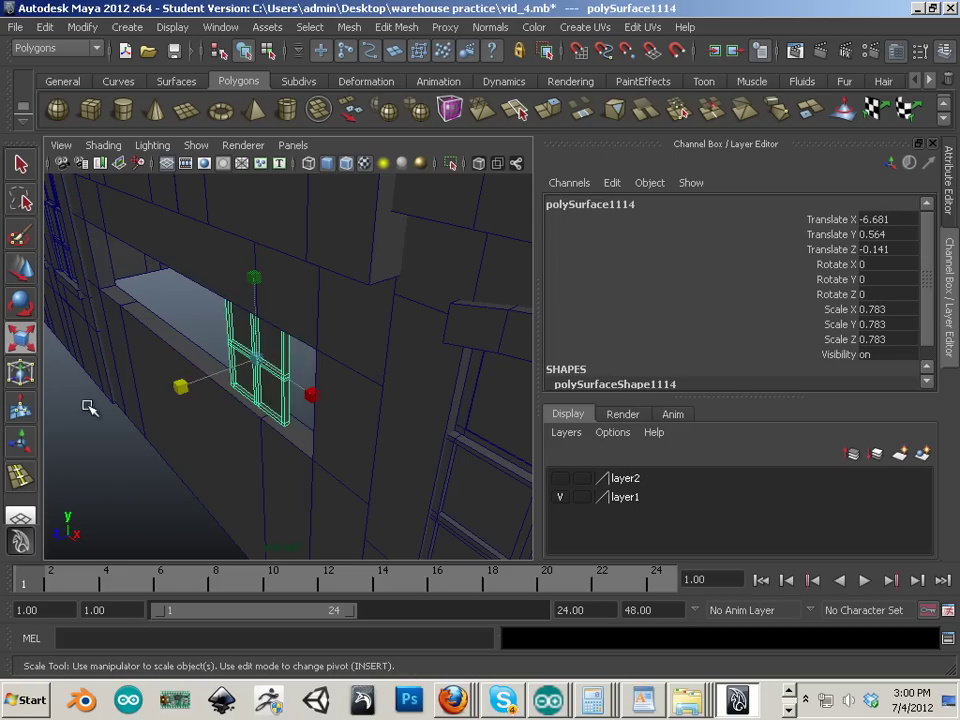
pyautogui.keyDown('alt'); pyautogui.moveTo(89, 407); pyautogui.dragTo(270, 396); pyautogui.keyUp('alt')
pyautogui.keyDown('alt'); pyautogui.moveTo(270, 396); pyautogui.dragTo(231, 405, button='middle'); pyautogui.keyUp('alt')
pyautogui.keyDown('alt'); pyautogui.moveTo(171, 349); pyautogui.dragTo(130, 345, button='right'); pyautogui.keyUp('alt')
pyautogui.keyDown('alt'); pyautogui.moveTo(130, 345); pyautogui.dragTo(157, 332); pyautogui.keyUp('alt')
pyautogui.keyDown('alt'); pyautogui.moveTo(157, 332); pyautogui.dragTo(191, 339, button='right'); pyautogui.keyUp('alt')
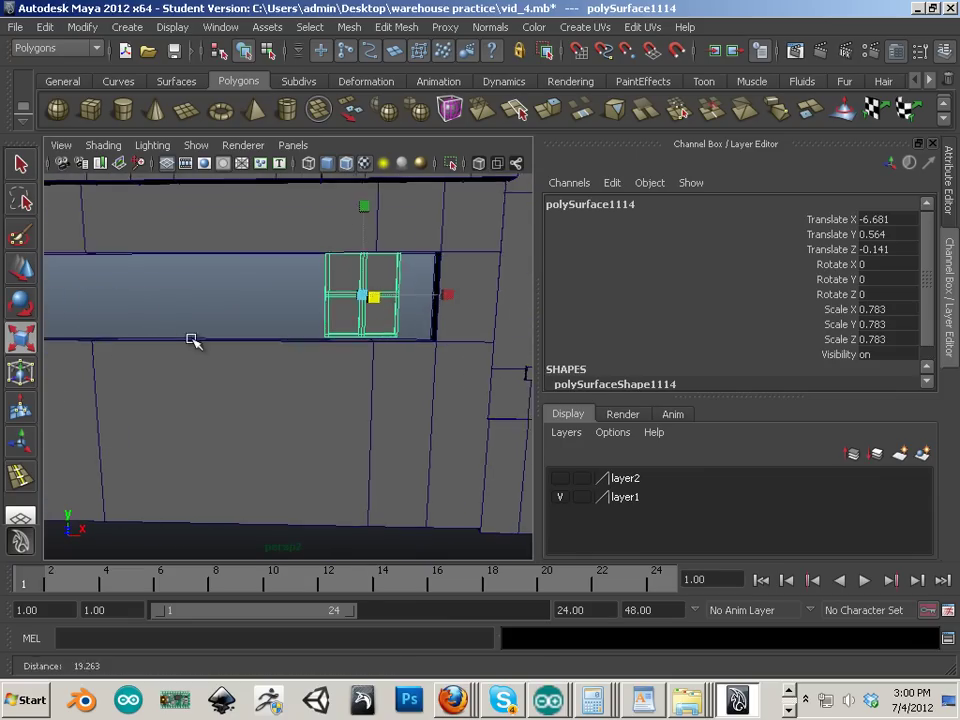
pyautogui.click(20, 268)
pyautogui.moveTo(364, 236); pyautogui.dragTo(365, 250)
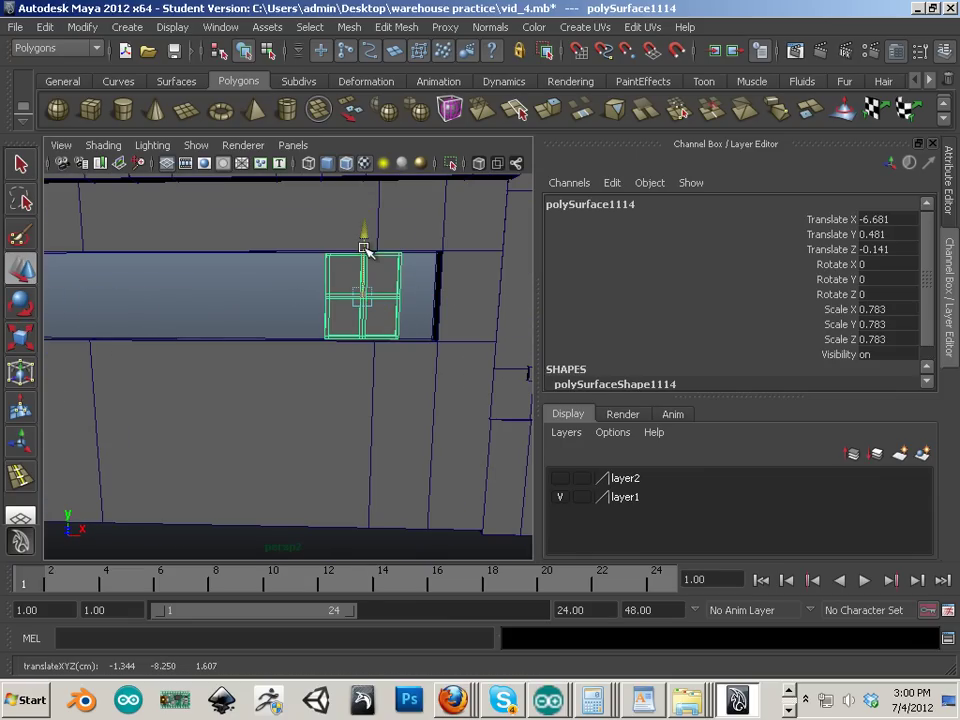
pyautogui.moveTo(420, 300); pyautogui.dragTo(390, 300)
# Step: Duplicate the sash beside the first at Translate X -7.758 and repeat the offset duplicate four more times along the slot
pyautogui.hotkey('ctrl', 'd')
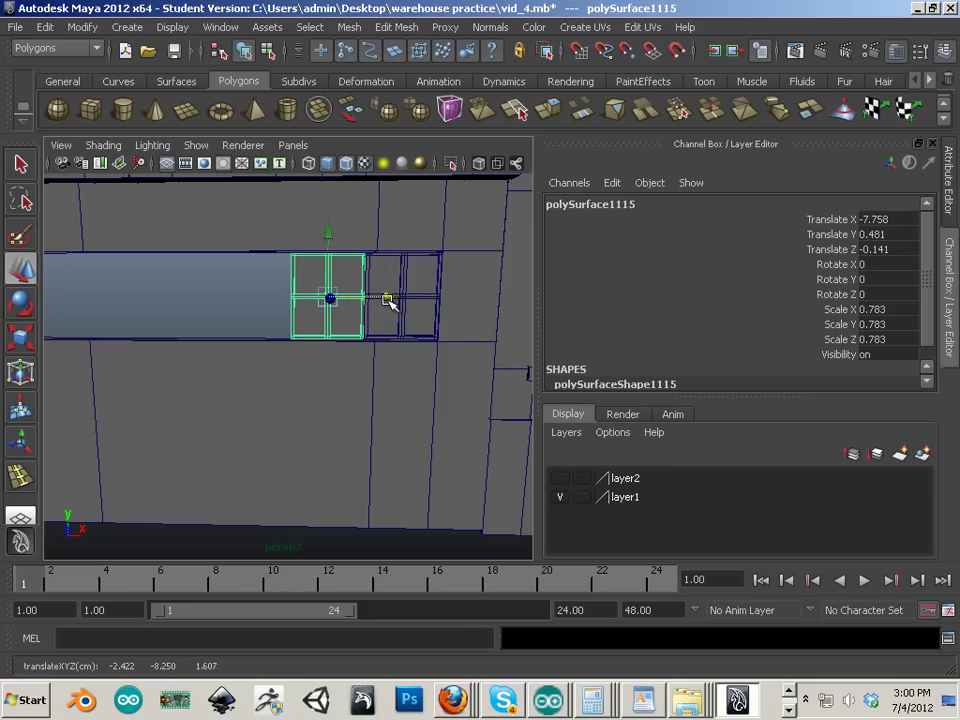
pyautogui.hotkey('shift', 'd')
pyautogui.hotkey('shift', 'd')
pyautogui.hotkey('shift', 'd')
pyautogui.hotkey('shift', 'd')
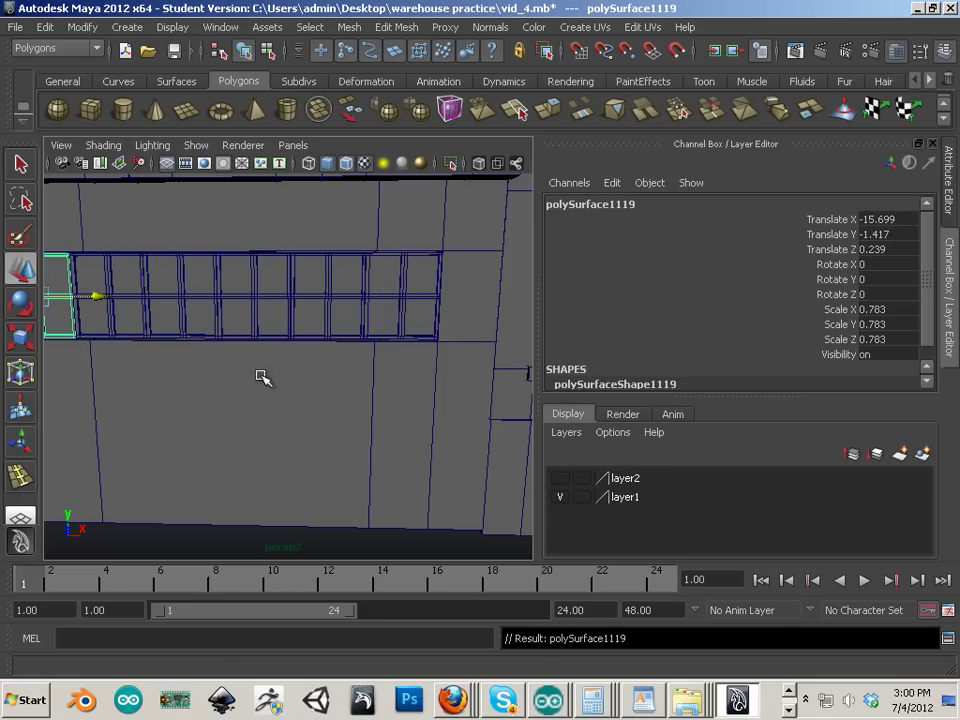
# Step: Select all six window sashes in the slot and combine them into a single mesh
pyautogui.keyDown('alt'); pyautogui.moveTo(261, 377); pyautogui.dragTo(417, 369, button='middle'); pyautogui.keyUp('alt')
pyautogui.keyDown('alt'); pyautogui.moveTo(405, 368); pyautogui.dragTo(230, 357); pyautogui.keyUp('alt')
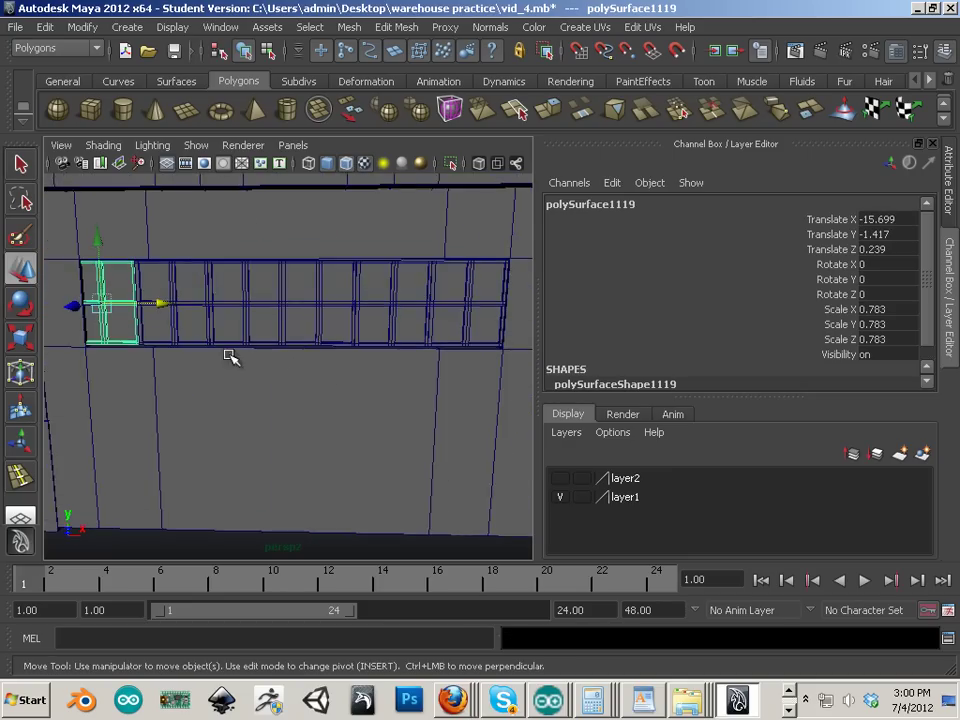
pyautogui.keyDown('shift'); pyautogui.click(205, 330); pyautogui.keyUp('shift')
pyautogui.keyDown('shift'); pyautogui.click(268, 330); pyautogui.keyUp('shift')
pyautogui.keyDown('shift'); pyautogui.click(355, 330); pyautogui.keyUp('shift')
pyautogui.keyDown('shift'); pyautogui.click(418, 330); pyautogui.keyUp('shift')
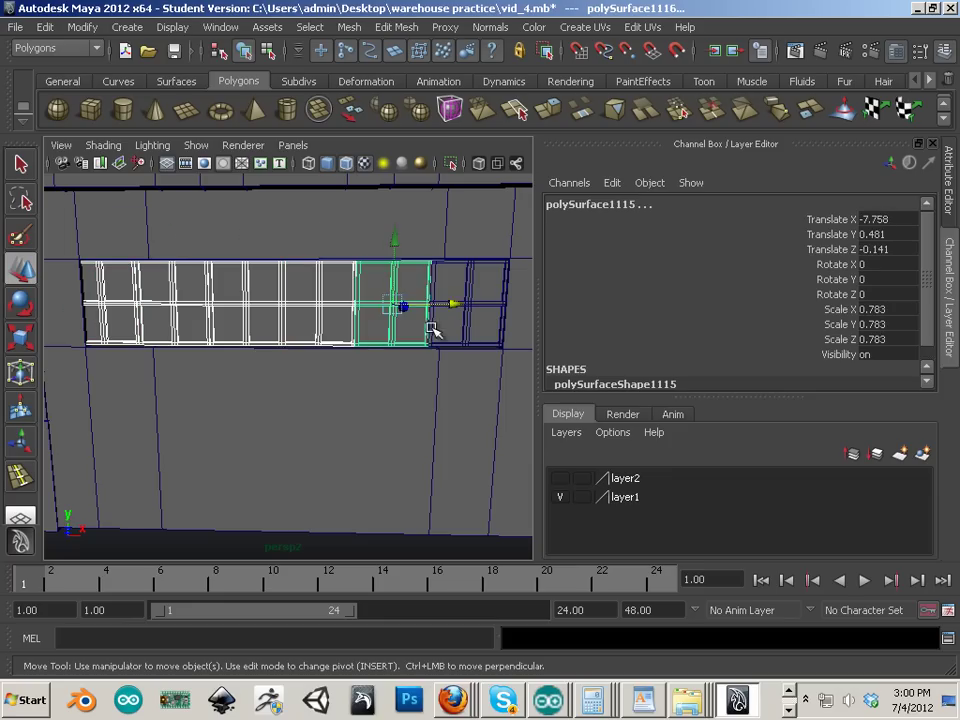
pyautogui.keyDown('shift'); pyautogui.click(445, 340); pyautogui.keyUp('shift')
pyautogui.press('r')
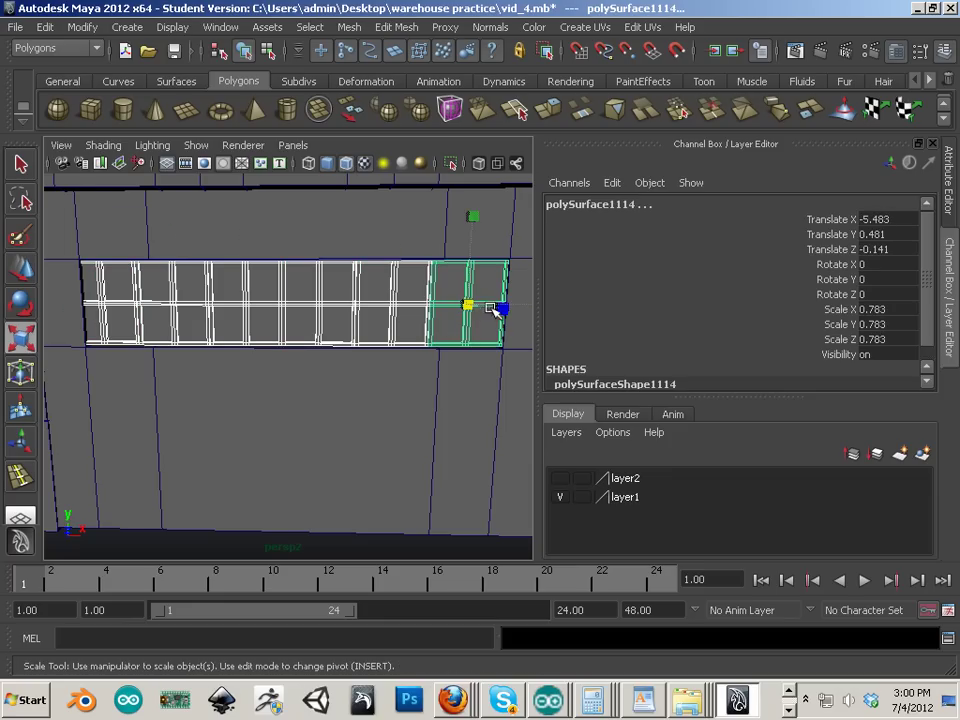
pyautogui.keyDown('alt'); pyautogui.moveTo(490, 342); pyautogui.dragTo(510, 340); pyautogui.keyUp('alt')
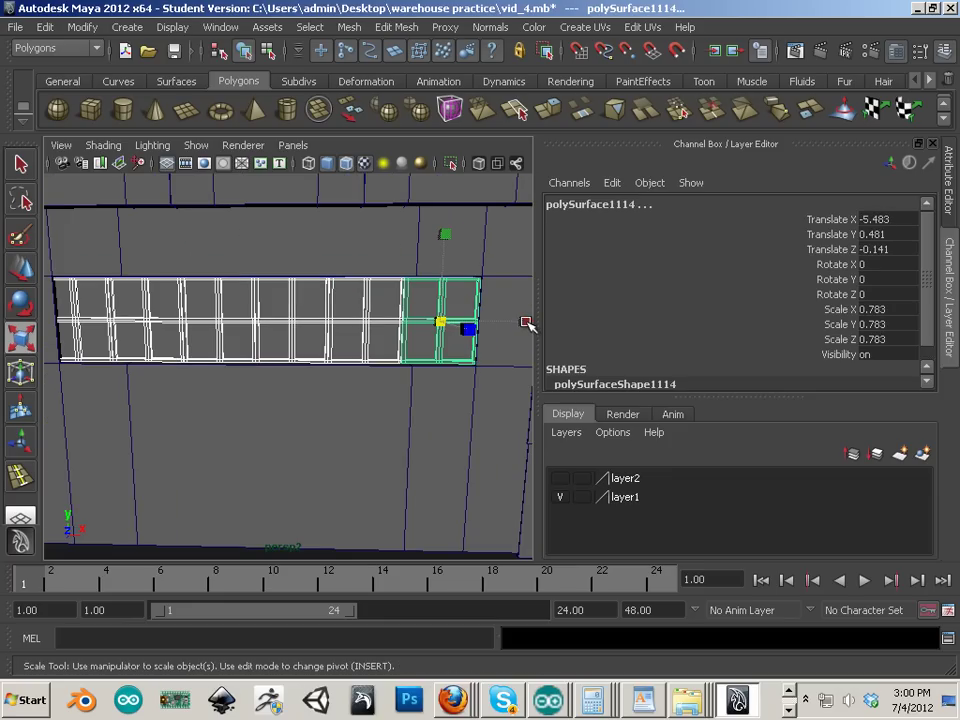
pyautogui.keyDown('alt'); pyautogui.moveTo(408, 184); pyautogui.dragTo(398, 210); pyautogui.keyUp('alt')
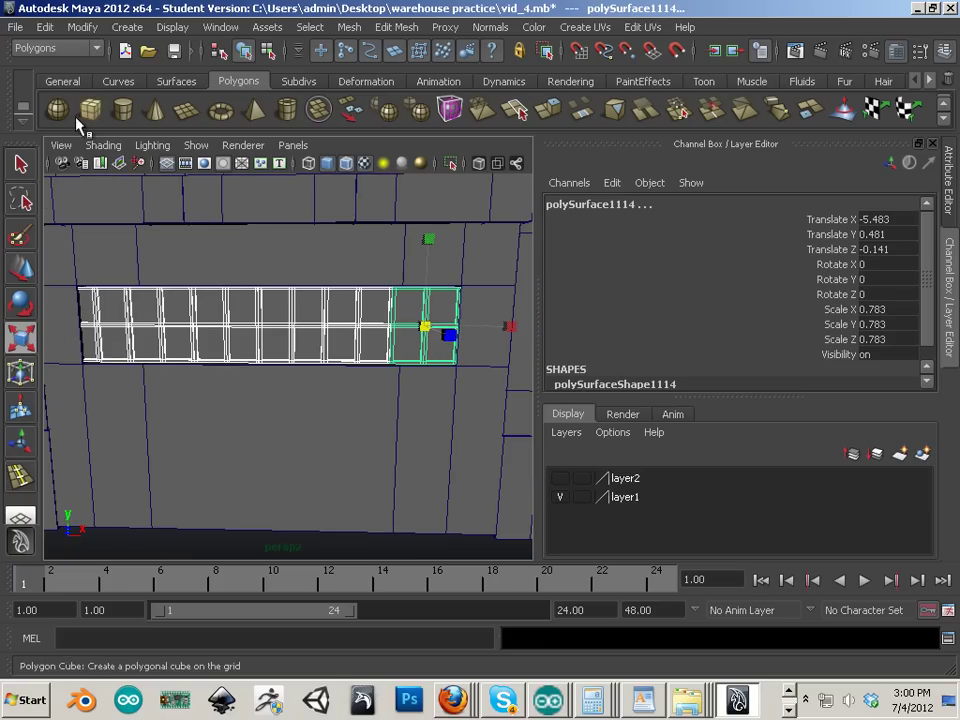
pyautogui.click(350, 27)
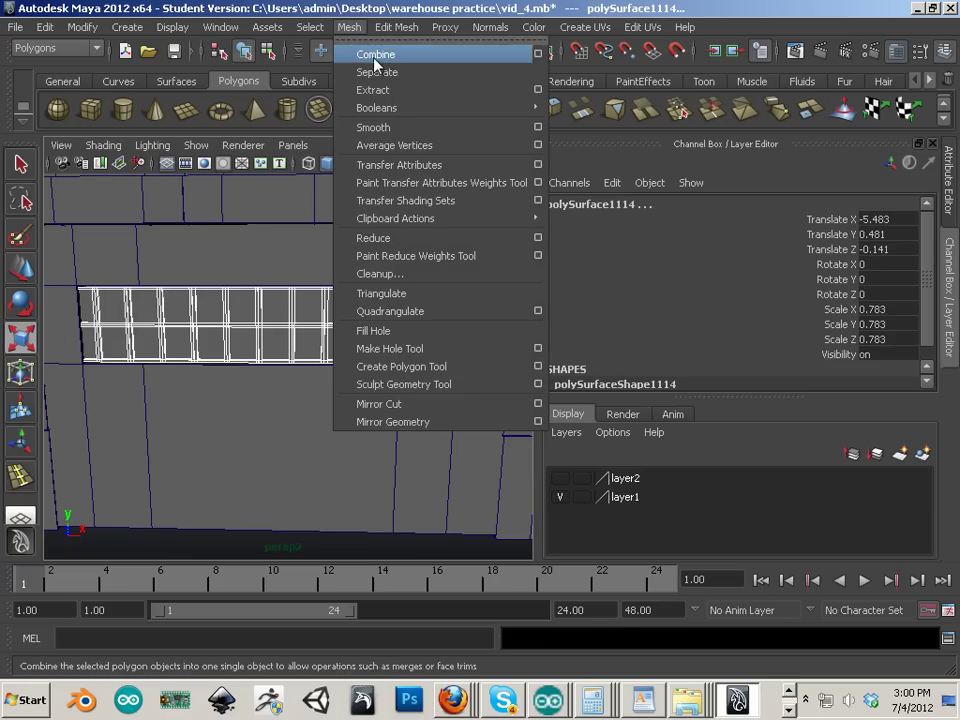
pyautogui.click(376, 54)
# Step: Center the combined sash row's pivot, narrow it to Scale X 0.966 and shift it to Translate X 0.293
pyautogui.click(22, 340)
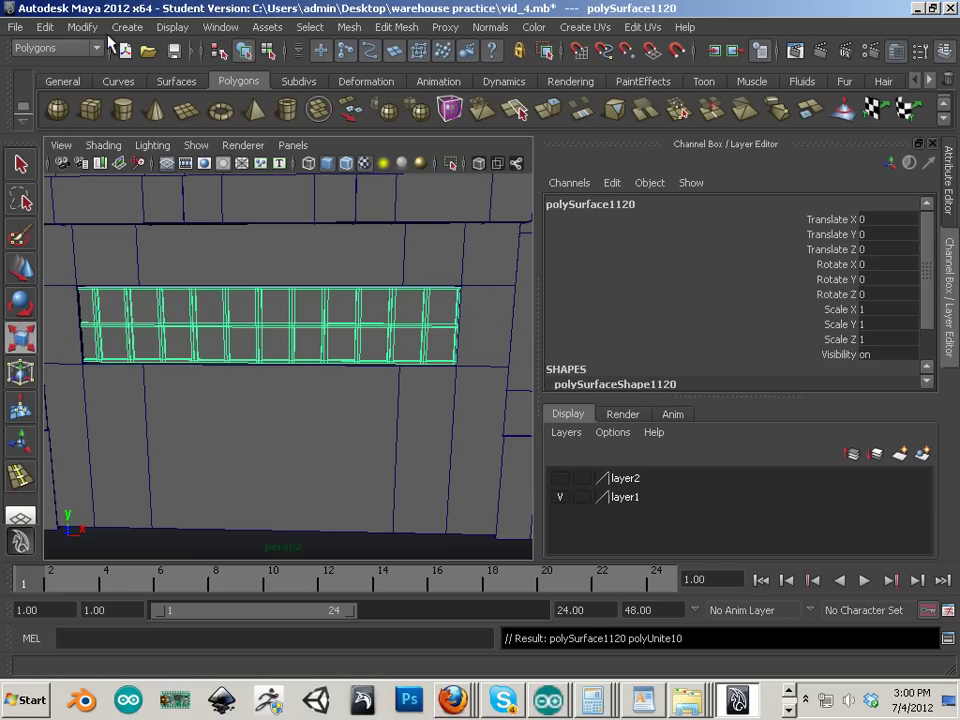
pyautogui.click(45, 27)
pyautogui.click(122, 204)
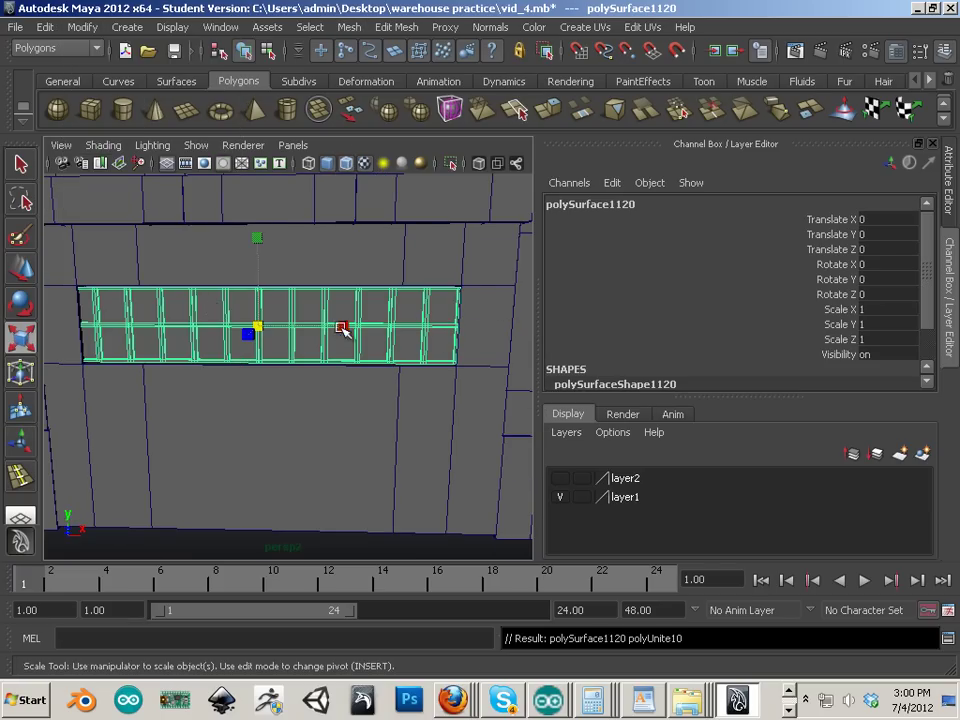
pyautogui.moveTo(342, 328); pyautogui.dragTo(343, 329)
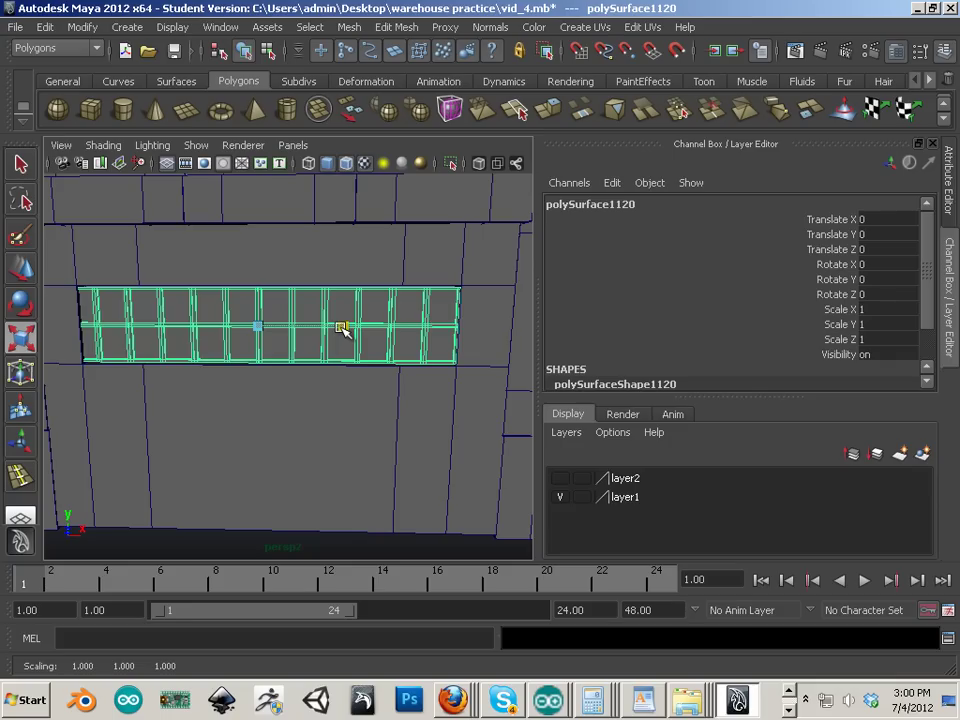
pyautogui.click(29, 272)
pyautogui.moveTo(318, 328); pyautogui.dragTo(327, 331)
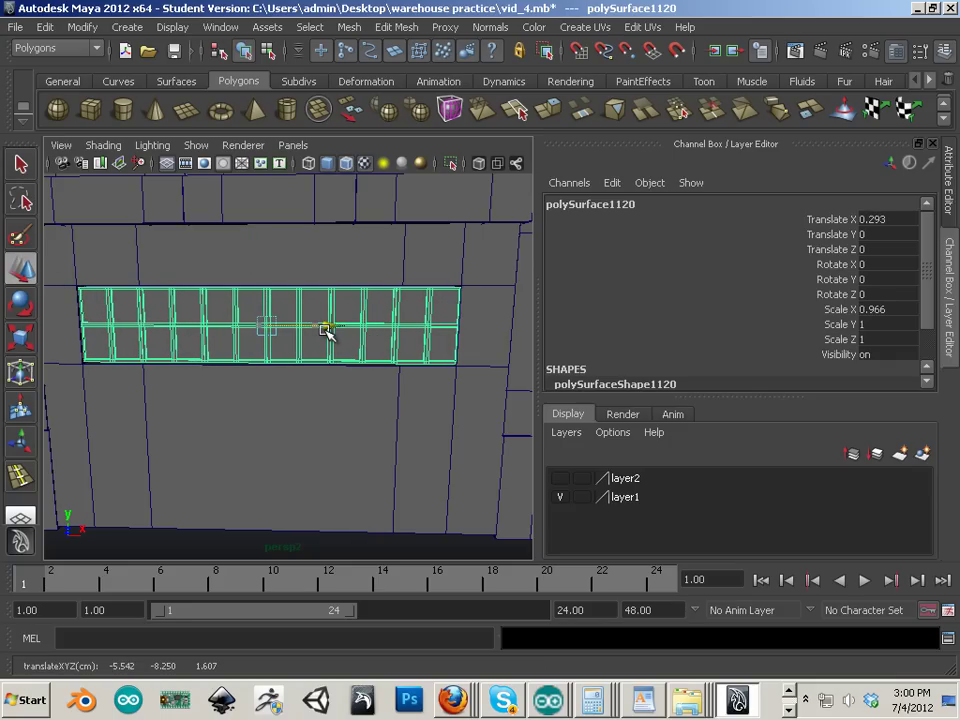
# Step: Examine the fitted sash row and the neighbouring wall section around the corner window from several angles
pyautogui.click(346, 420)
pyautogui.keyDown('alt'); pyautogui.moveTo(377, 422); pyautogui.dragTo(218, 407, button='right'); pyautogui.keyUp('alt')
pyautogui.click(317, 532)
pyautogui.keyDown('alt'); pyautogui.moveTo(318, 534); pyautogui.dragTo(285, 506); pyautogui.keyUp('alt')
pyautogui.keyDown('alt'); pyautogui.moveTo(285, 506); pyautogui.dragTo(332, 521, button='right'); pyautogui.keyUp('alt')
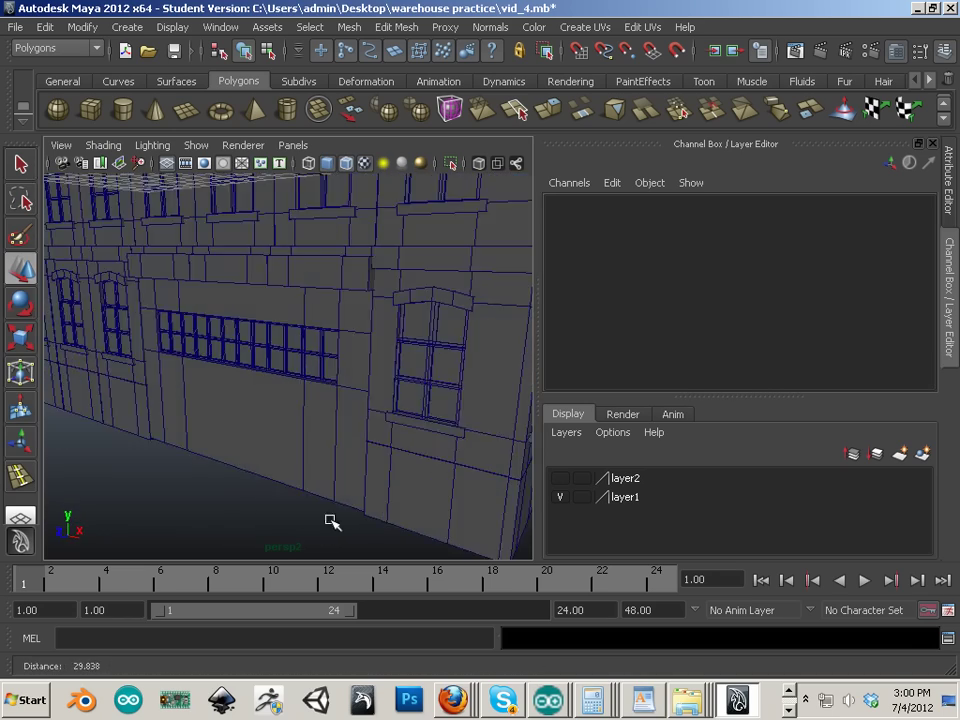
pyautogui.keyDown('alt'); pyautogui.moveTo(332, 521); pyautogui.dragTo(250, 497); pyautogui.keyUp('alt')
pyautogui.keyDown('alt'); pyautogui.moveTo(250, 497); pyautogui.dragTo(259, 439, button='right'); pyautogui.keyUp('alt')
pyautogui.keyDown('alt'); pyautogui.moveTo(259, 439); pyautogui.dragTo(255, 424); pyautogui.keyUp('alt')
pyautogui.keyDown('alt'); pyautogui.moveTo(255, 424); pyautogui.dragTo(283, 437, button='right'); pyautogui.keyUp('alt')
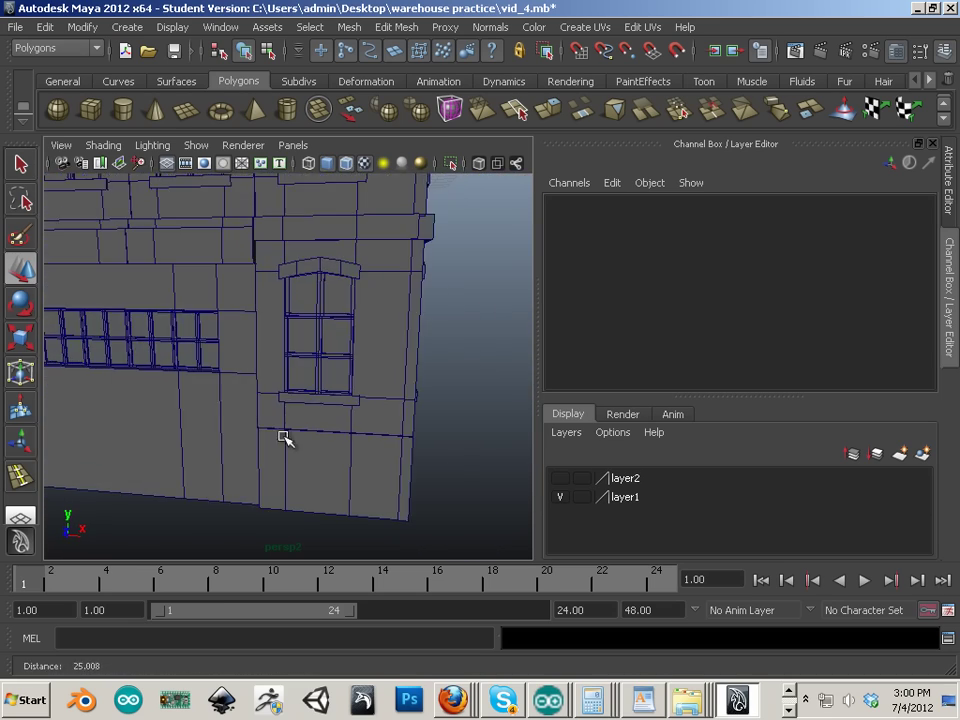
pyautogui.keyDown('alt'); pyautogui.moveTo(291, 476); pyautogui.dragTo(273, 261); pyautogui.keyUp('alt')
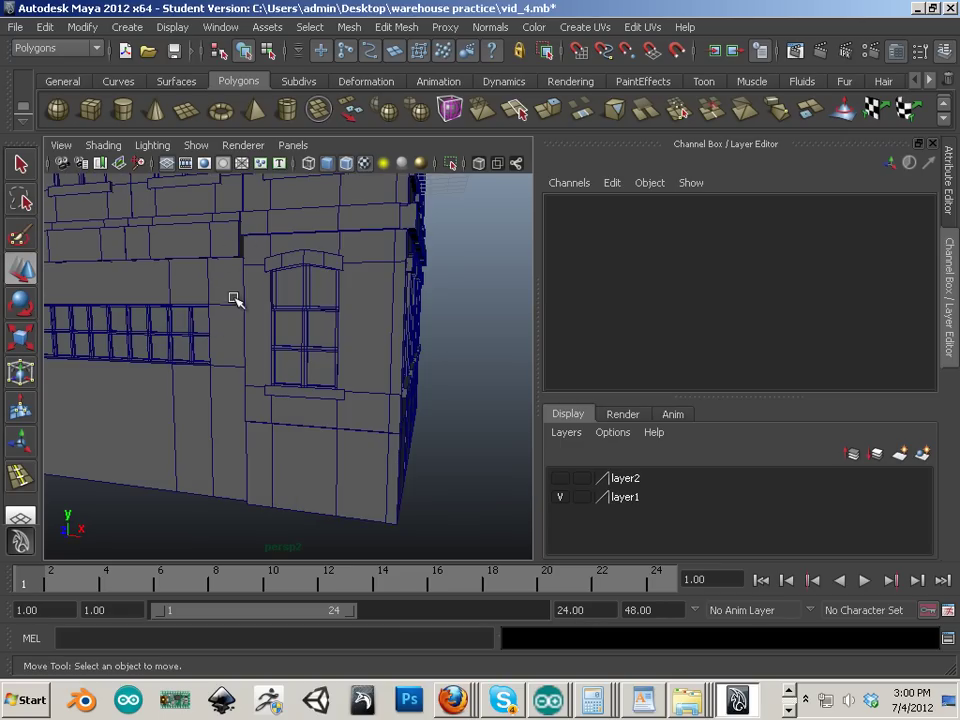
# Step: Duplicate the vertical strip of wall faces between the wide opening and the corner window, and pull the copy out from the wall
pyautogui.keyDown('alt'); pyautogui.moveTo(230, 308); pyautogui.dragTo(304, 359, button='middle'); pyautogui.keyUp('alt')
pyautogui.moveTo(306, 360)
pyautogui.keyDown('alt'); pyautogui.mouseDown()
pyautogui.moveTo(289, 339)
pyautogui.moveTo(302, 343)
pyautogui.mouseUp(); pyautogui.keyUp('alt')
pyautogui.click(300, 386)
pyautogui.rightClick(300, 386)
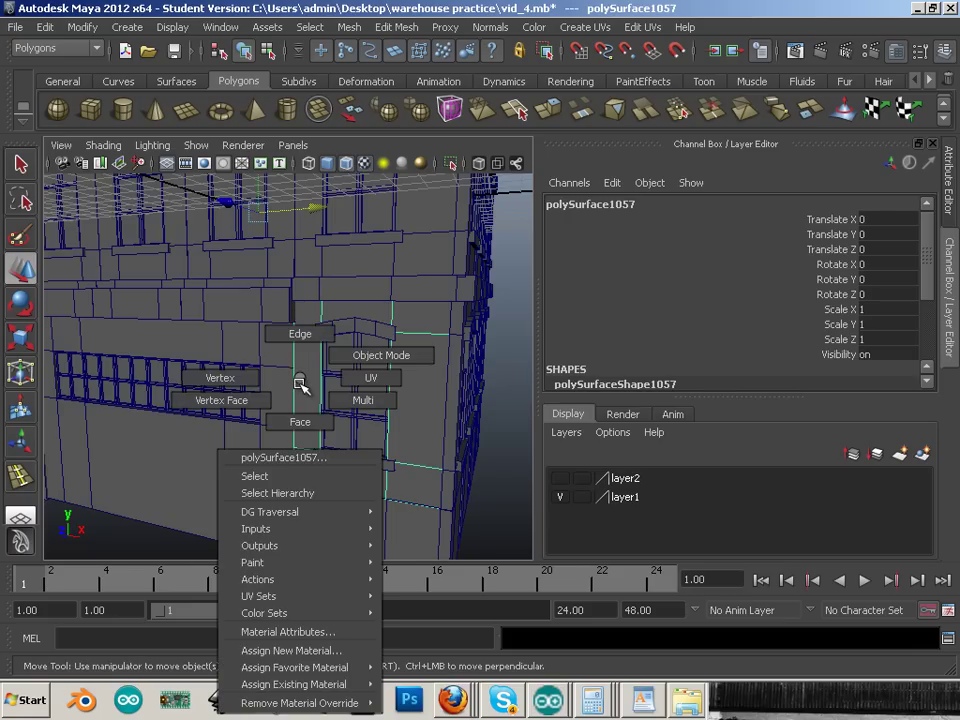
pyautogui.moveTo(298, 330); pyautogui.dragTo(306, 376, button='right')
pyautogui.click(298, 316)
pyautogui.click(307, 376)
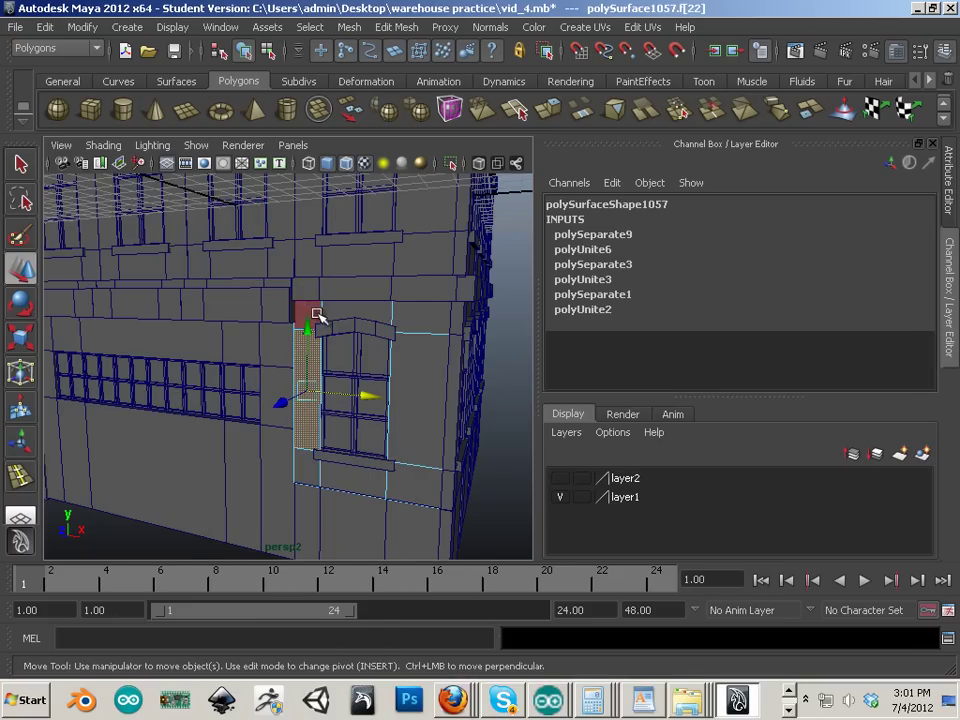
pyautogui.keyDown('shift'); pyautogui.click(298, 465); pyautogui.keyUp('shift')
pyautogui.keyDown('alt'); pyautogui.moveTo(229, 491); pyautogui.dragTo(186, 418); pyautogui.keyUp('alt')
pyautogui.click(349, 27)
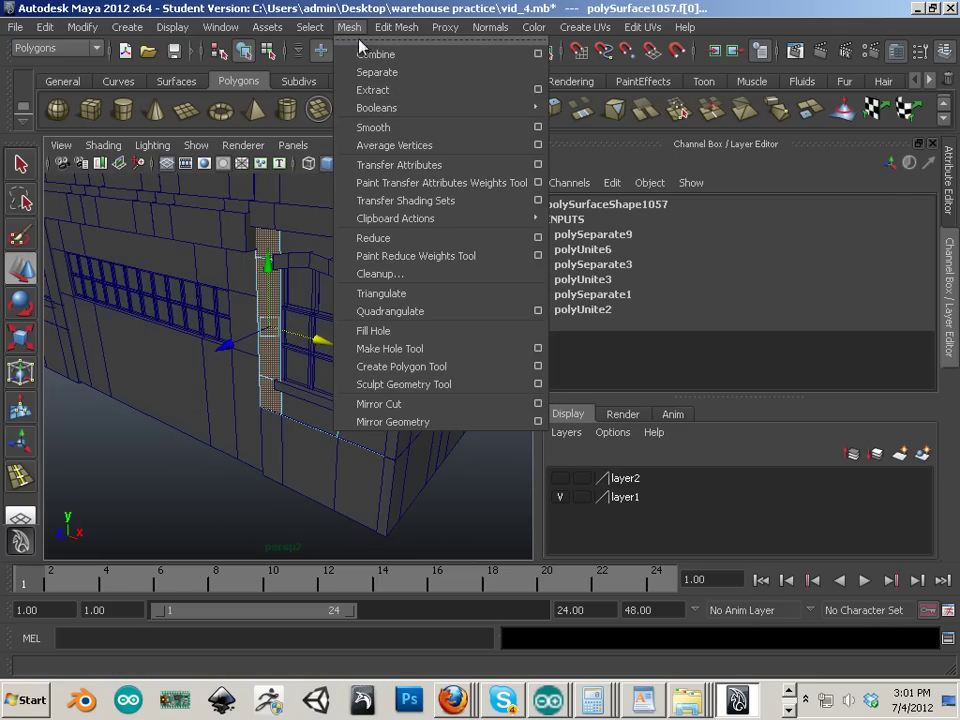
pyautogui.moveTo(396, 27)
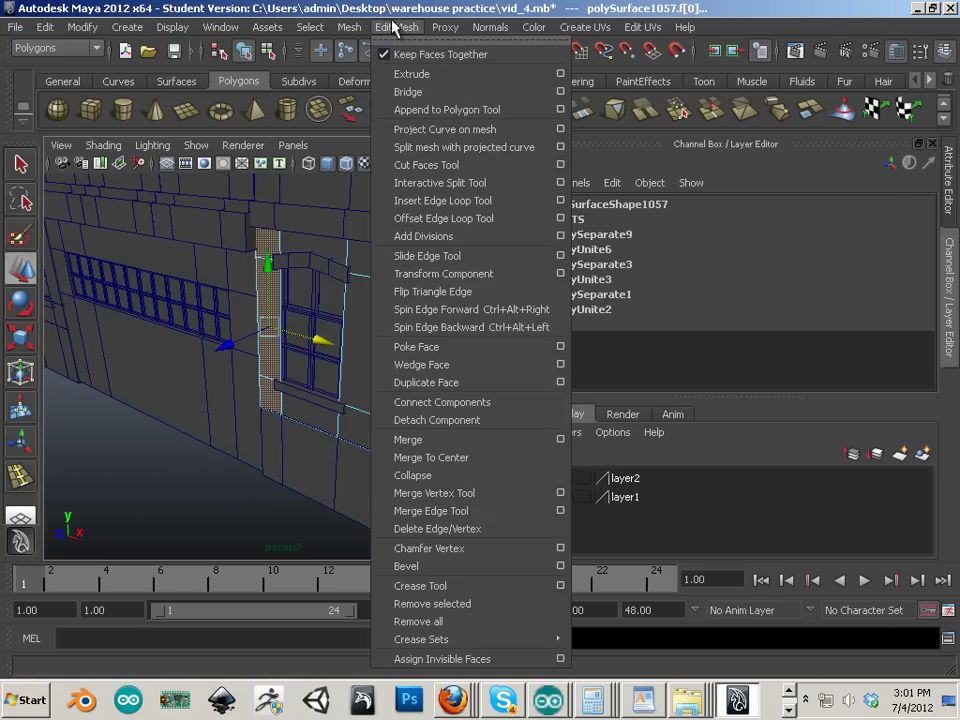
pyautogui.click(430, 382)
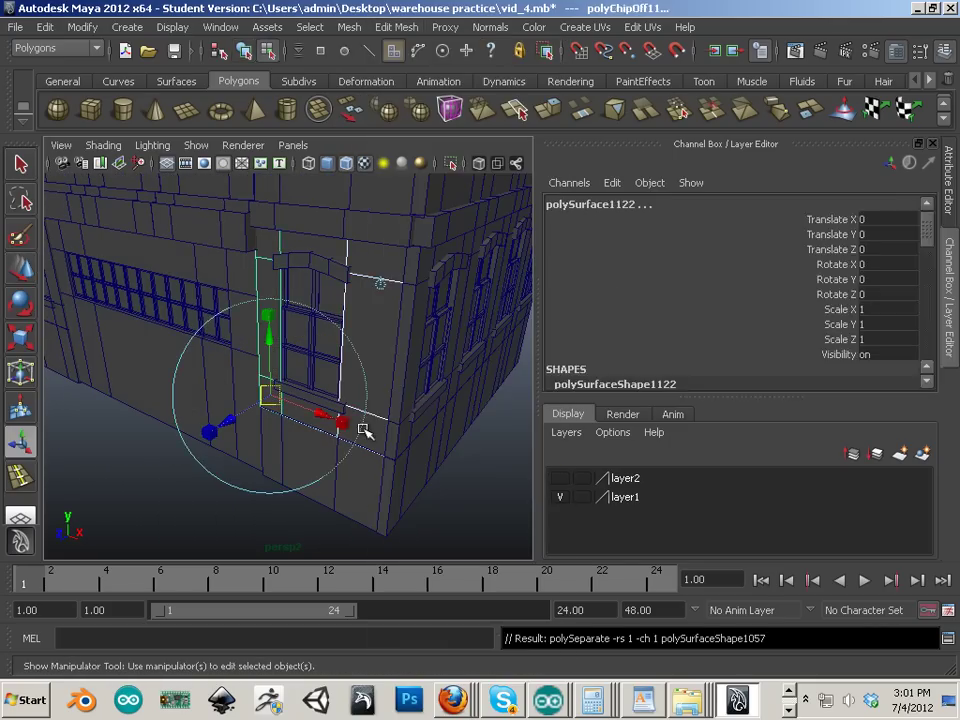
pyautogui.keyDown('alt'); pyautogui.moveTo(364, 429); pyautogui.dragTo(183, 447); pyautogui.keyUp('alt')
pyautogui.click(135, 495)
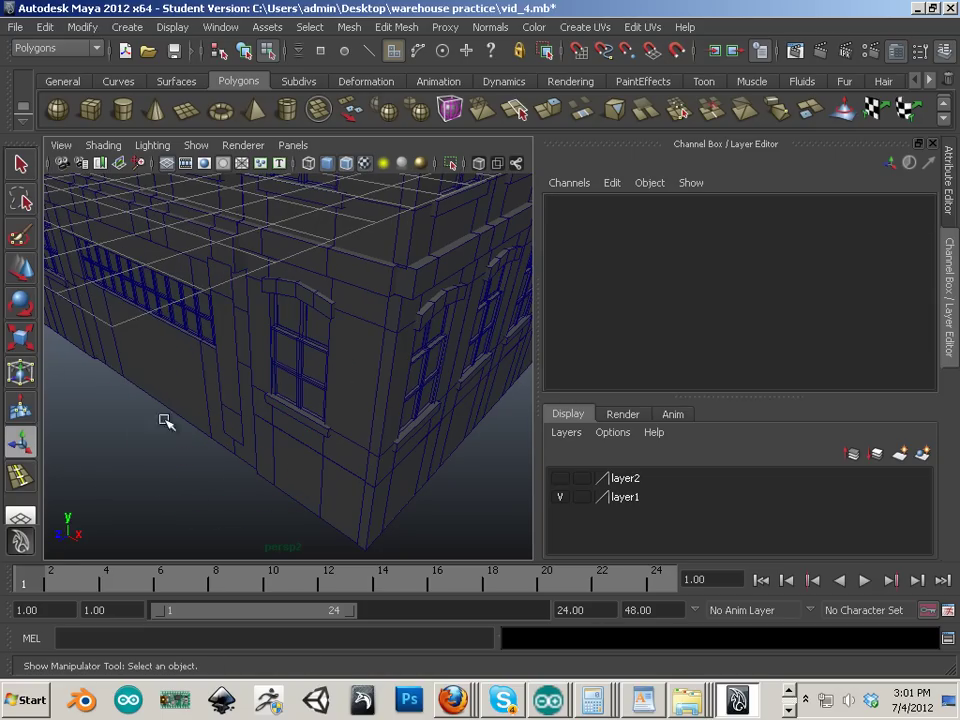
# Step: Extrude the duplicated face strip into a solid rectangular post
pyautogui.moveTo(230, 390); pyautogui.dragTo(274, 360, button='right')
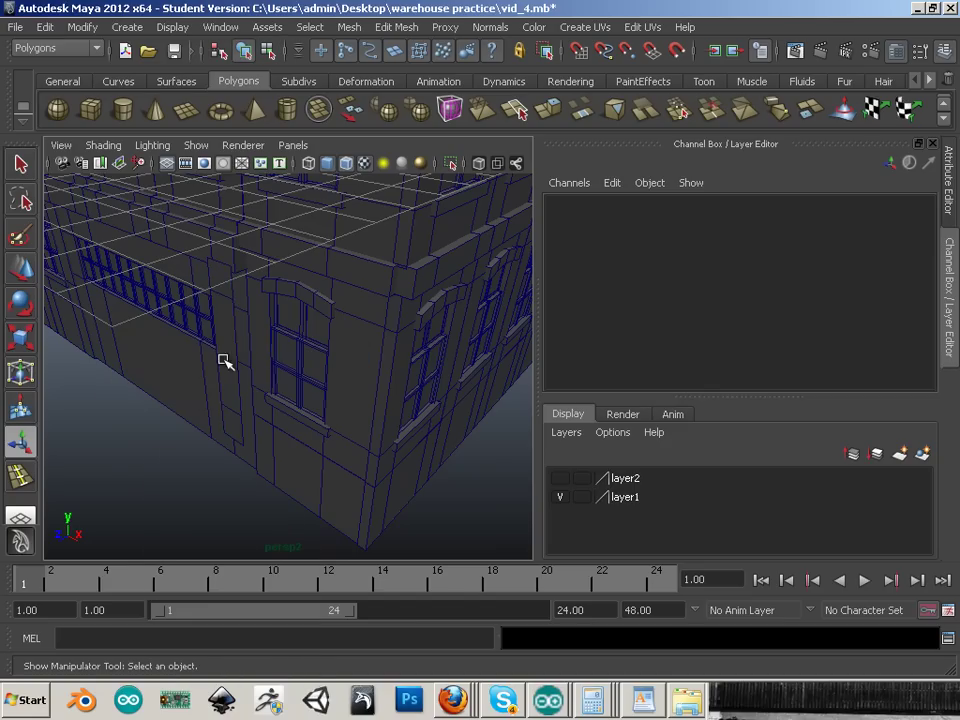
pyautogui.click(223, 360)
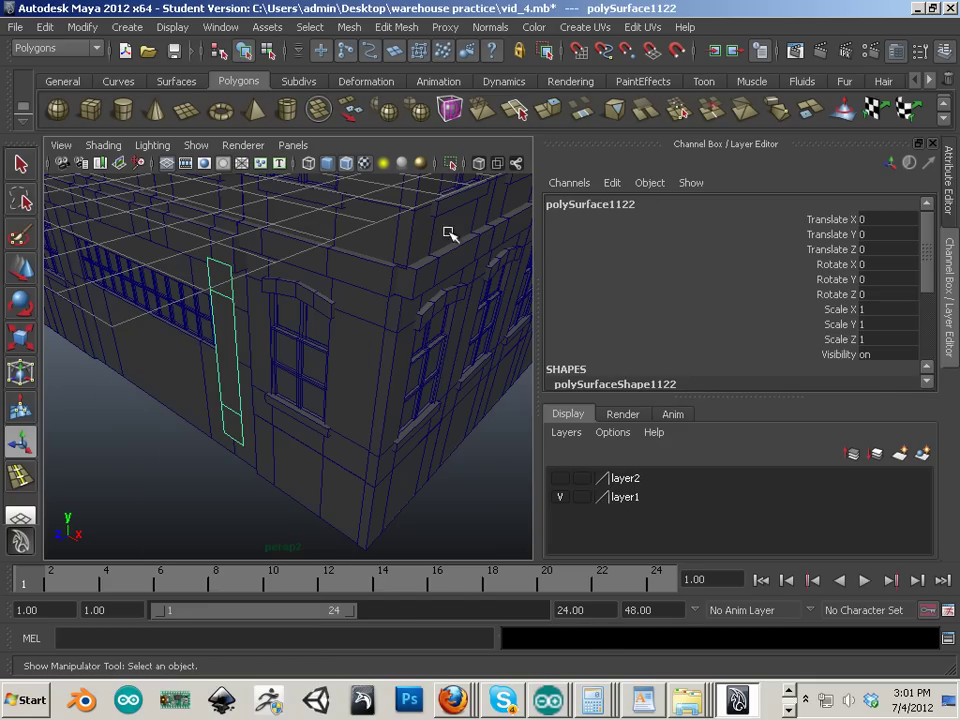
pyautogui.hotkey('ctrl', 'e')
pyautogui.moveTo(195, 449); pyautogui.dragTo(152, 497)
pyautogui.click(90, 474)
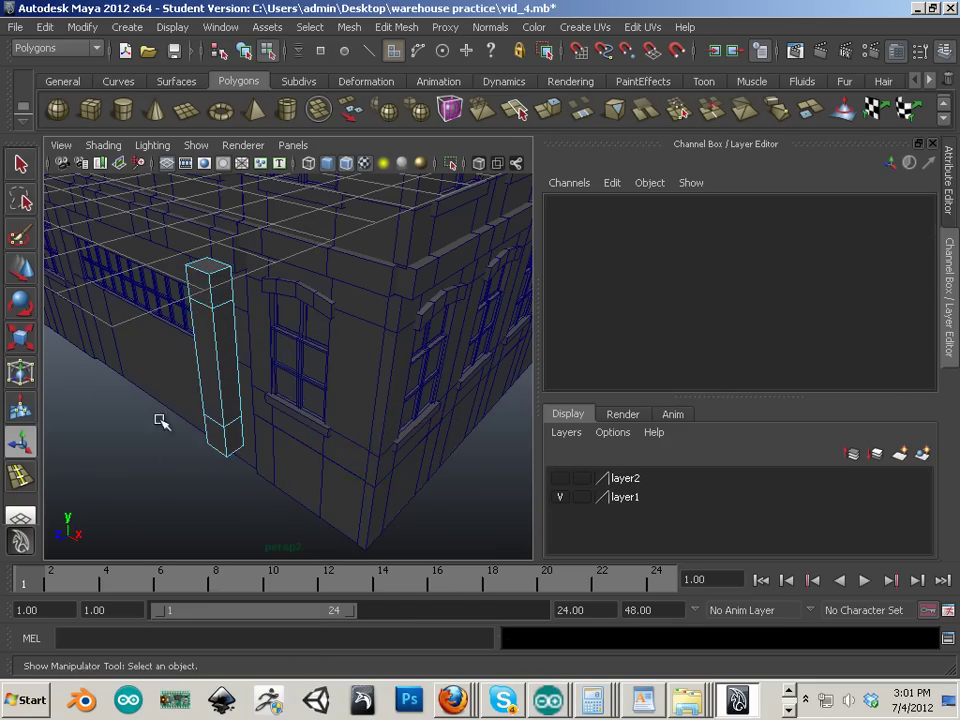
# Step: Extrude the front face of the post's top section outward to form a projecting block
pyautogui.keyDown('alt'); pyautogui.moveTo(159, 420); pyautogui.dragTo(203, 424); pyautogui.keyUp('alt')
pyautogui.keyDown('alt'); pyautogui.moveTo(203, 424); pyautogui.dragTo(185, 460, button='middle'); pyautogui.keyUp('alt')
pyautogui.moveTo(232, 343); pyautogui.dragTo(244, 323, button='right')
pyautogui.click(228, 333)
pyautogui.moveTo(228, 333)
pyautogui.keyDown('alt'); pyautogui.mouseDown()
pyautogui.moveTo(229, 390)
pyautogui.moveTo(232, 375)
pyautogui.moveTo(270, 345)
pyautogui.moveTo(243, 321)
pyautogui.moveTo(238, 329)
pyautogui.mouseUp(); pyautogui.keyUp('alt')
pyautogui.click(549, 110)
pyautogui.moveTo(306, 392); pyautogui.dragTo(386, 356, button='right')
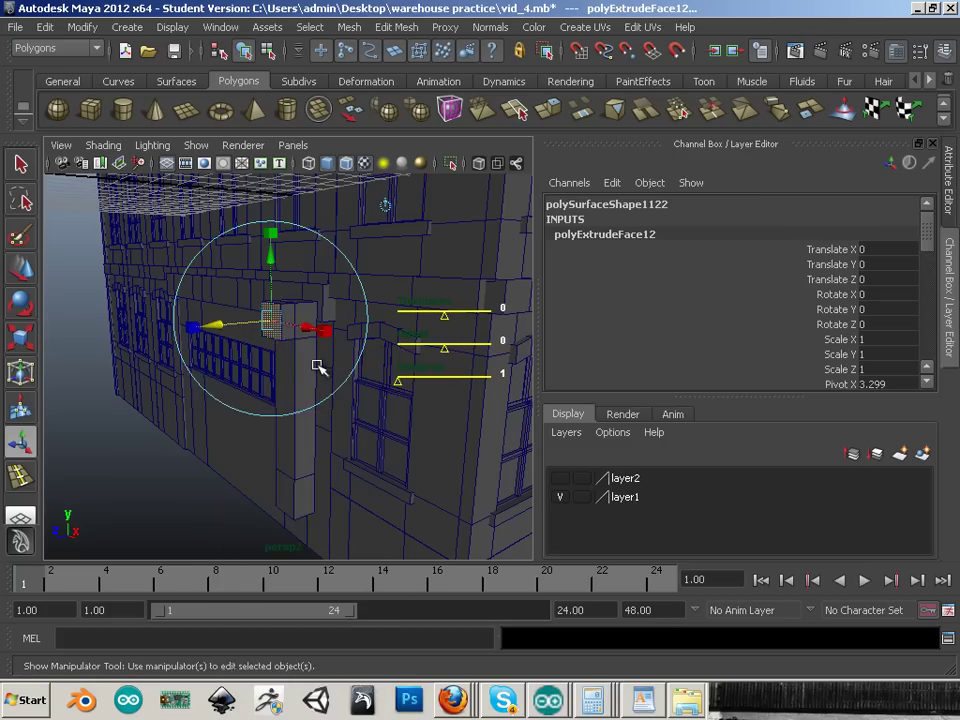
# Step: Insert a horizontal edge loop around the middle of the post's projecting top block
pyautogui.press('f')
pyautogui.click(410, 28)
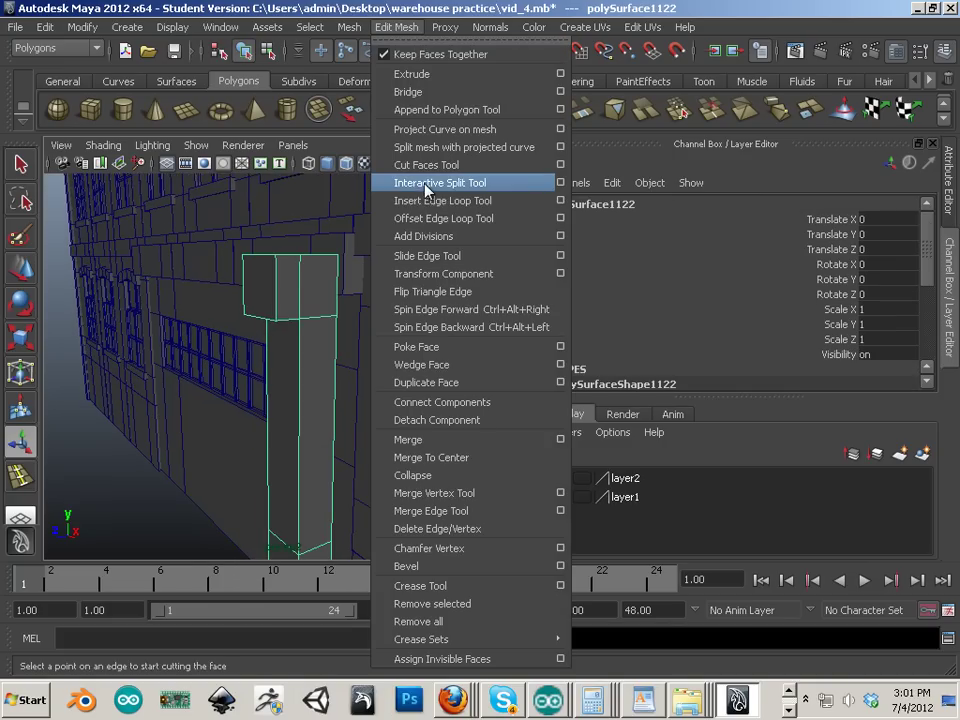
pyautogui.click(377, 329)
pyautogui.click(299, 287)
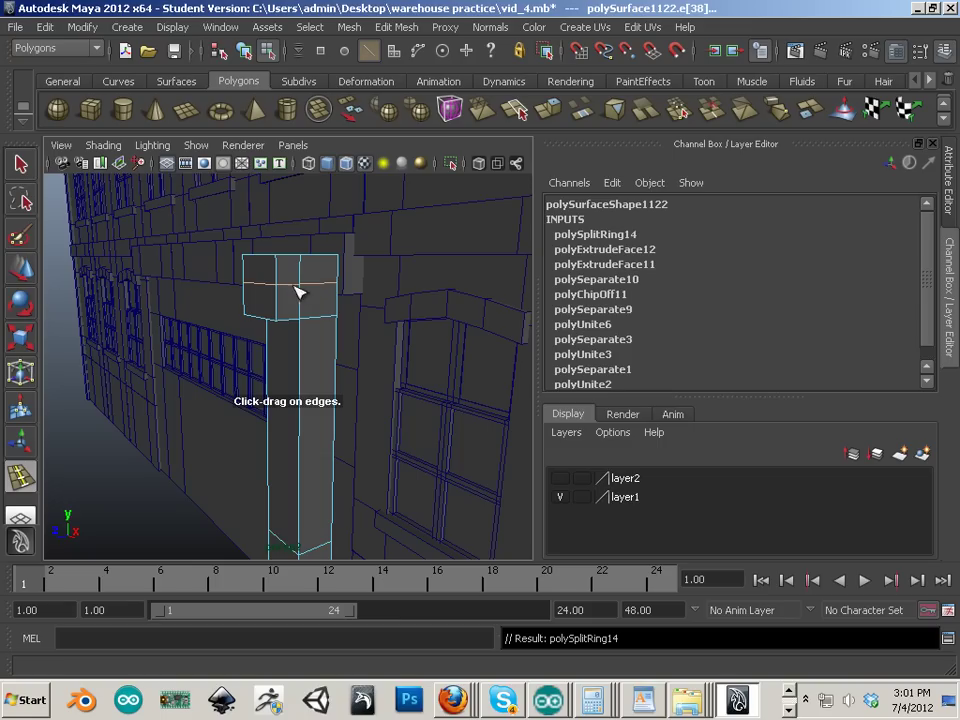
# Step: Extrude the upper front face of the top block farther outward to give the post a stepped bracket, and return to object mode
pyautogui.click(22, 268)
pyautogui.rightClick(265, 273)
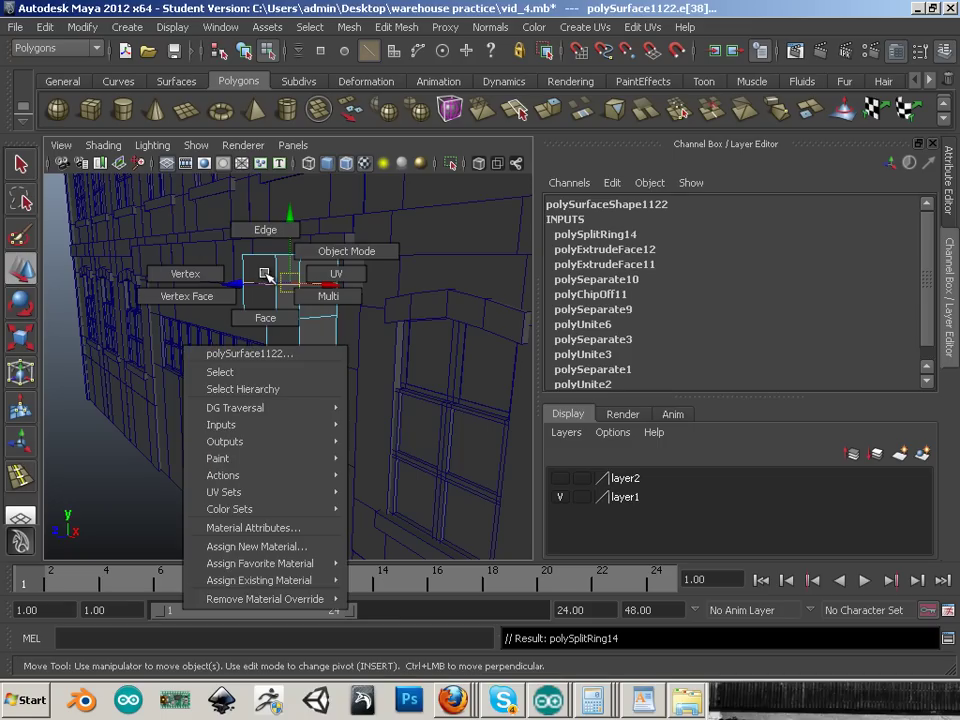
pyautogui.moveTo(253, 309); pyautogui.dragTo(256, 317, button='right')
pyautogui.click(257, 269)
pyautogui.click(545, 110)
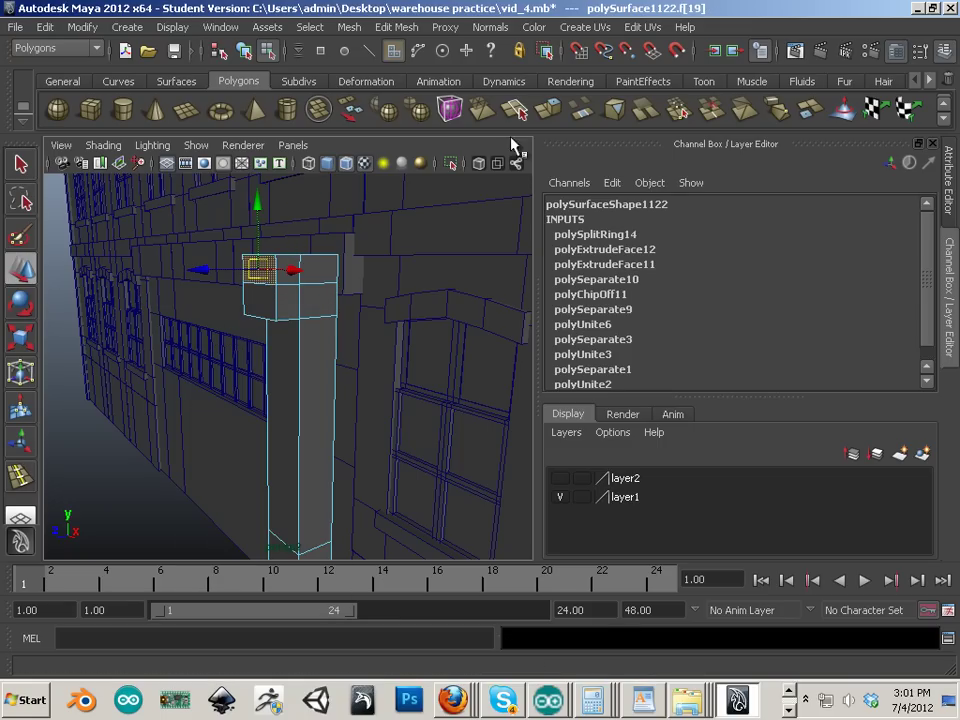
pyautogui.moveTo(243, 275); pyautogui.dragTo(207, 269)
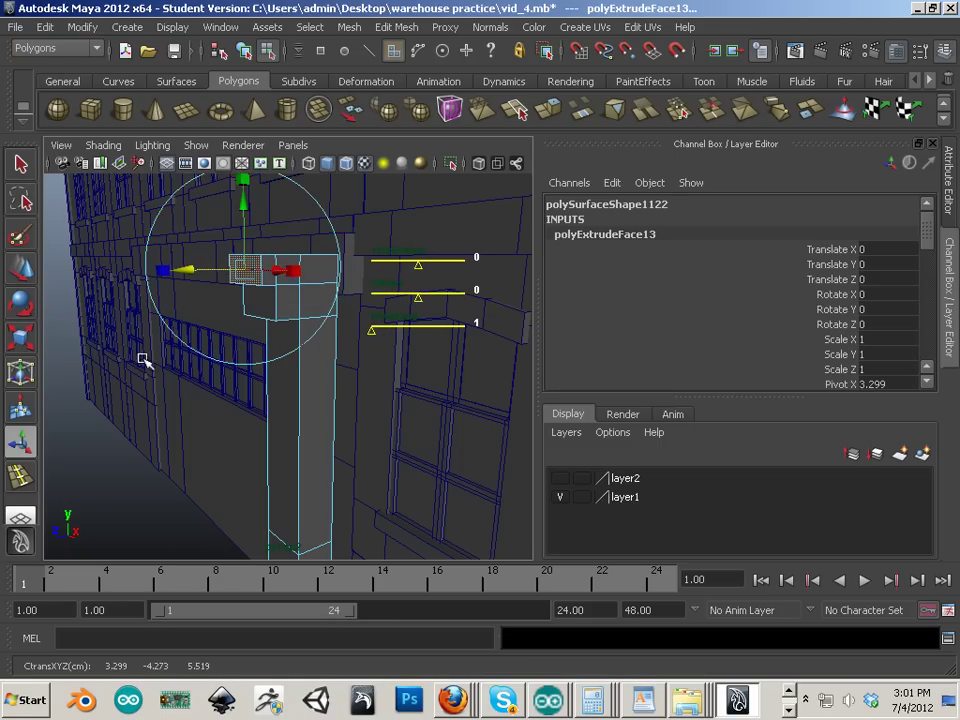
pyautogui.keyDown('alt'); pyautogui.moveTo(339, 418); pyautogui.dragTo(274, 424, button='right'); pyautogui.keyUp('alt')
pyautogui.keyDown('alt'); pyautogui.moveTo(274, 424); pyautogui.dragTo(287, 422); pyautogui.keyUp('alt')
pyautogui.moveTo(309, 377); pyautogui.dragTo(374, 365, button='right')
pyautogui.click(374, 364)
pyautogui.click(319, 403)
# Step: Center the post's pivot and push it back against the wall to Translate Z -2.17
pyautogui.keyDown('alt'); pyautogui.moveTo(285, 430); pyautogui.dragTo(65, 399); pyautogui.keyUp('alt')
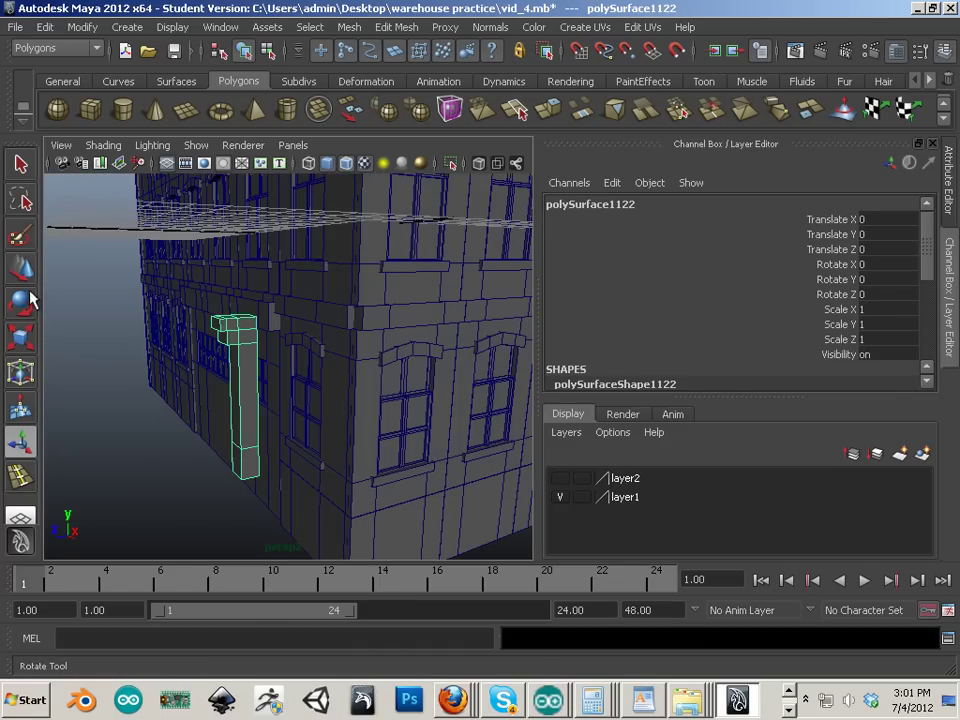
pyautogui.press('w')
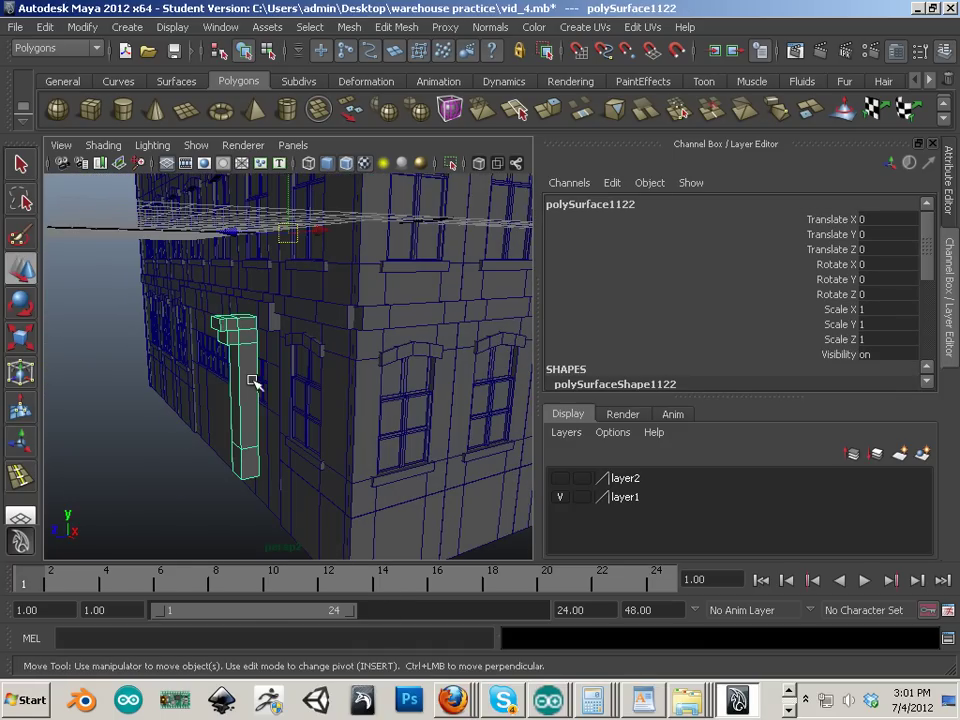
pyautogui.click(82, 27)
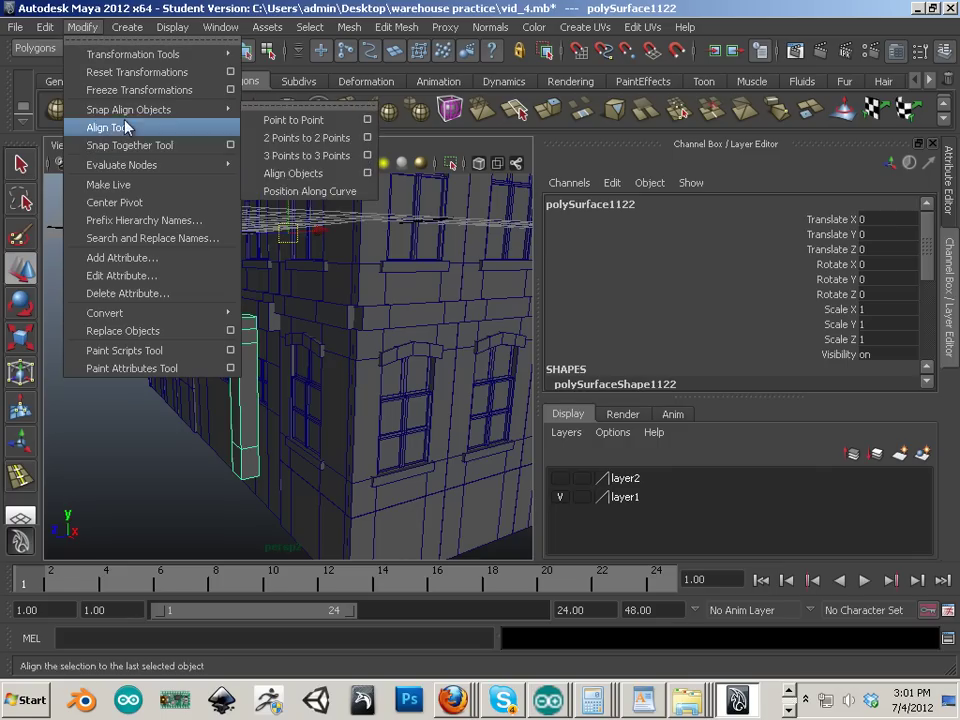
pyautogui.click(117, 203)
pyautogui.moveTo(170, 412); pyautogui.dragTo(218, 400)
# Step: Stretch the post vertically to Scale Y 1.433
pyautogui.keyDown('alt'); pyautogui.moveTo(218, 400); pyautogui.dragTo(214, 290); pyautogui.keyUp('alt')
pyautogui.click(22, 341)
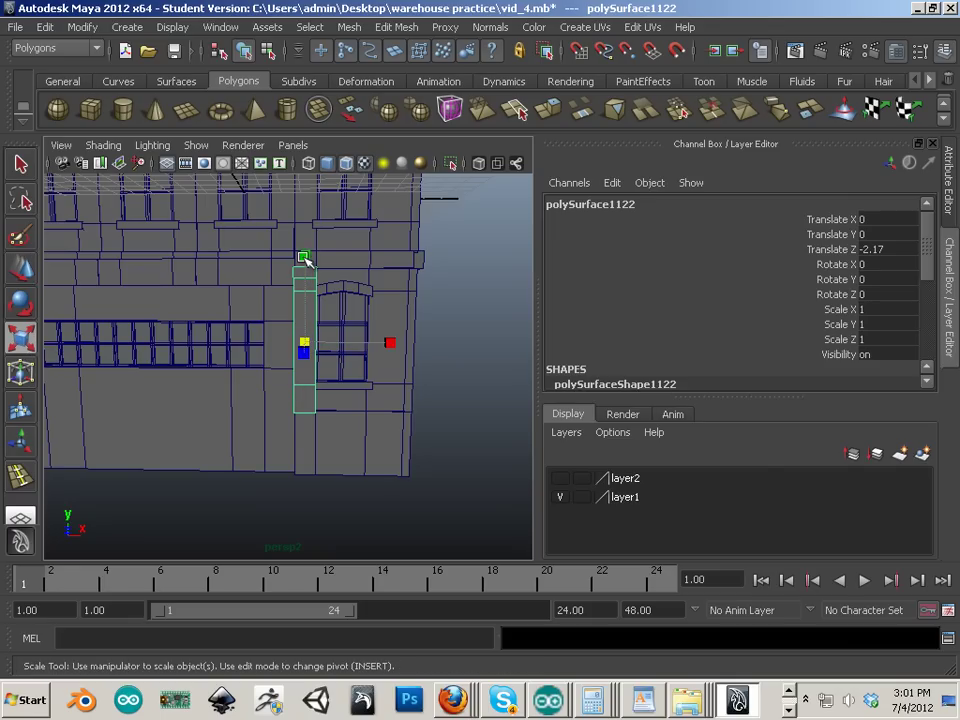
pyautogui.moveTo(306, 257); pyautogui.dragTo(309, 250)
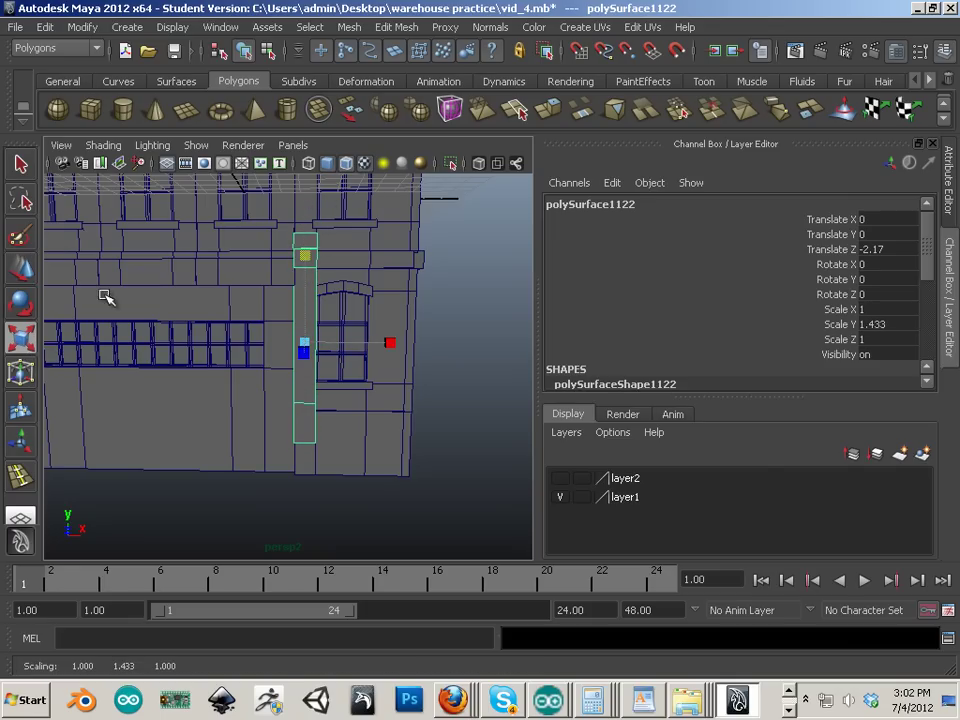
# Step: Lower the post to Translate Y -1.936 and slide it toward the wide opening to Translate X -0.8
pyautogui.click(21, 268)
pyautogui.moveTo(307, 280); pyautogui.dragTo(302, 302)
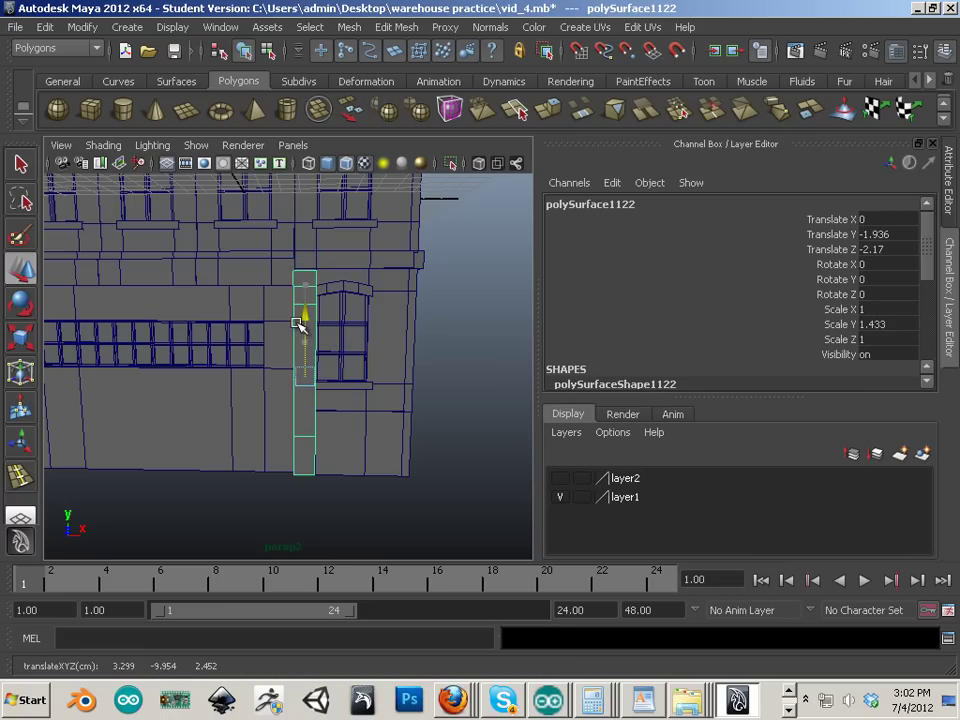
pyautogui.keyDown('alt'); pyautogui.moveTo(356, 398); pyautogui.dragTo(337, 452); pyautogui.keyUp('alt')
pyautogui.moveTo(364, 413); pyautogui.dragTo(334, 405)
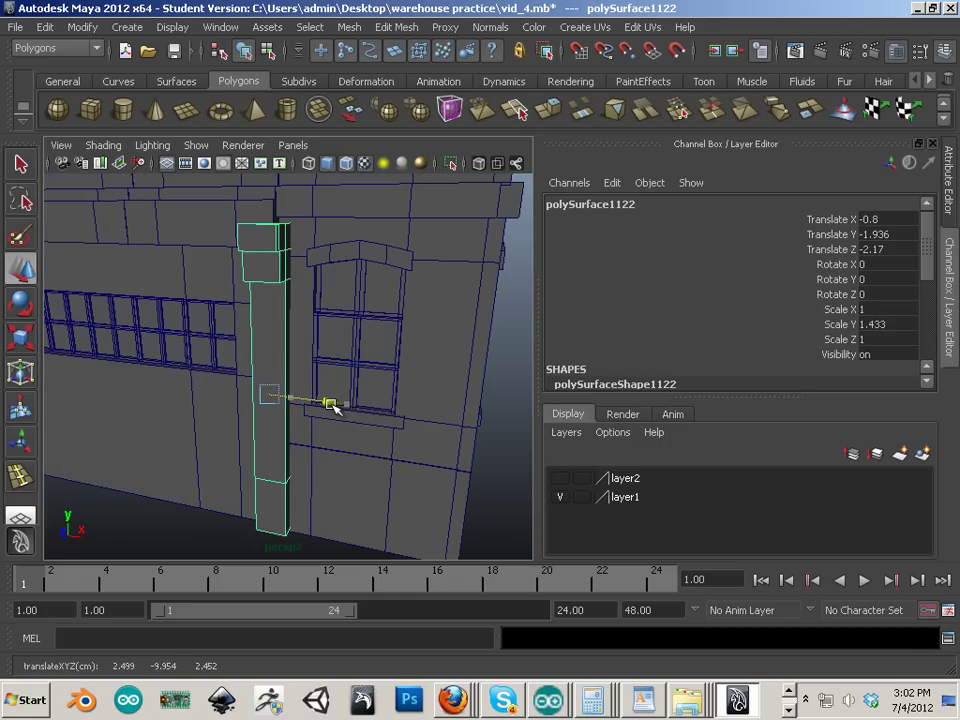
# Step: Stretch the post slightly to Scale Y 1.442 and raise it to Translate Y -1.742
pyautogui.keyDown('alt'); pyautogui.moveTo(277, 462); pyautogui.dragTo(259, 456); pyautogui.keyUp('alt')
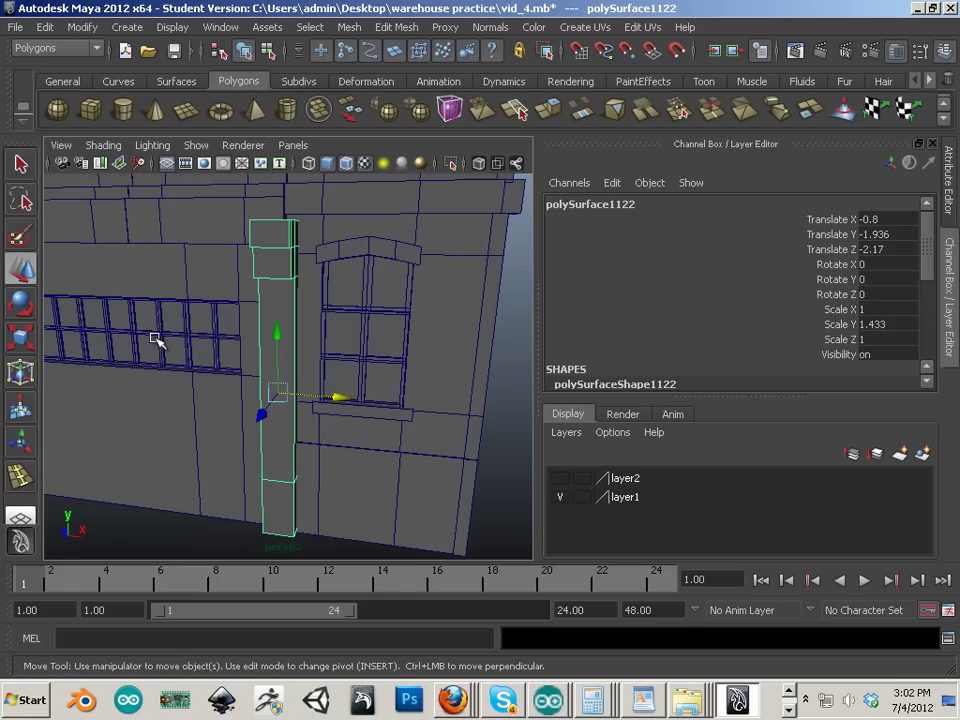
pyautogui.press('r')
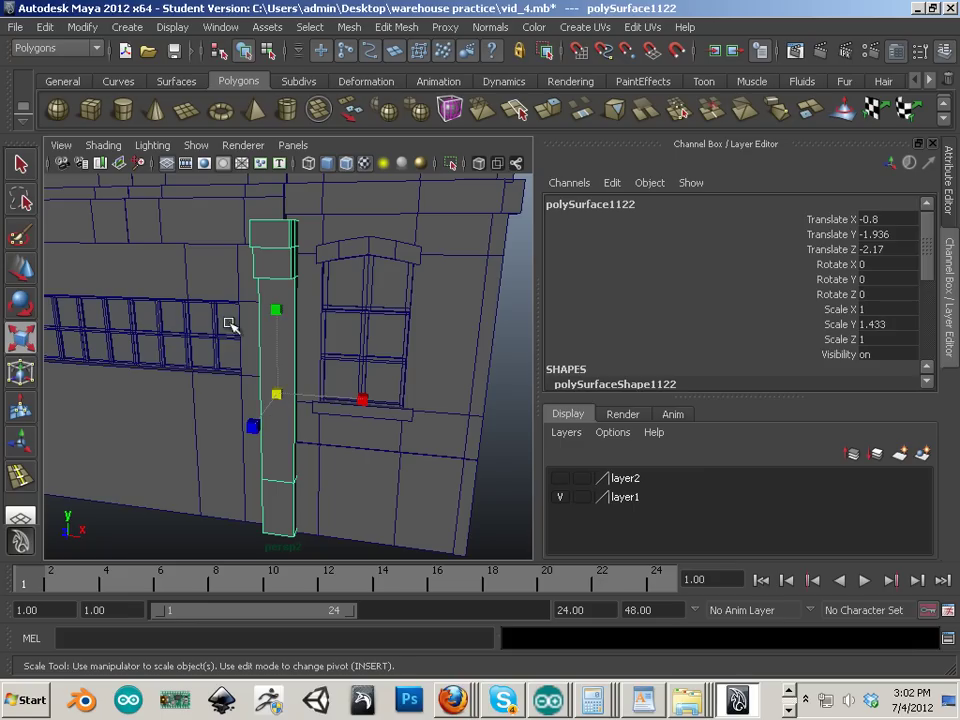
pyautogui.moveTo(277, 311); pyautogui.dragTo(277, 329)
pyautogui.click(21, 280)
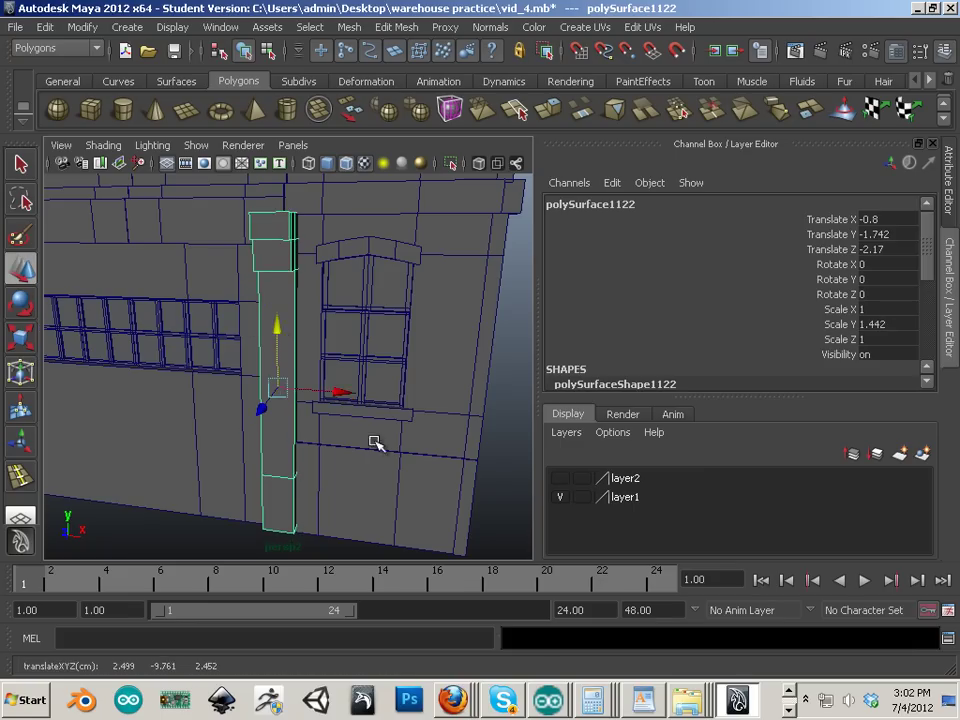
# Step: Duplicate the post and slide the copy to the opposite side of the wide opening, at Translate X -16.818
pyautogui.moveTo(375, 442)
pyautogui.keyDown('alt'); pyautogui.mouseDown()
pyautogui.moveTo(240, 446)
pyautogui.moveTo(306, 454)
pyautogui.moveTo(130, 457)
pyautogui.moveTo(383, 434)
pyautogui.mouseUp(); pyautogui.keyUp('alt')
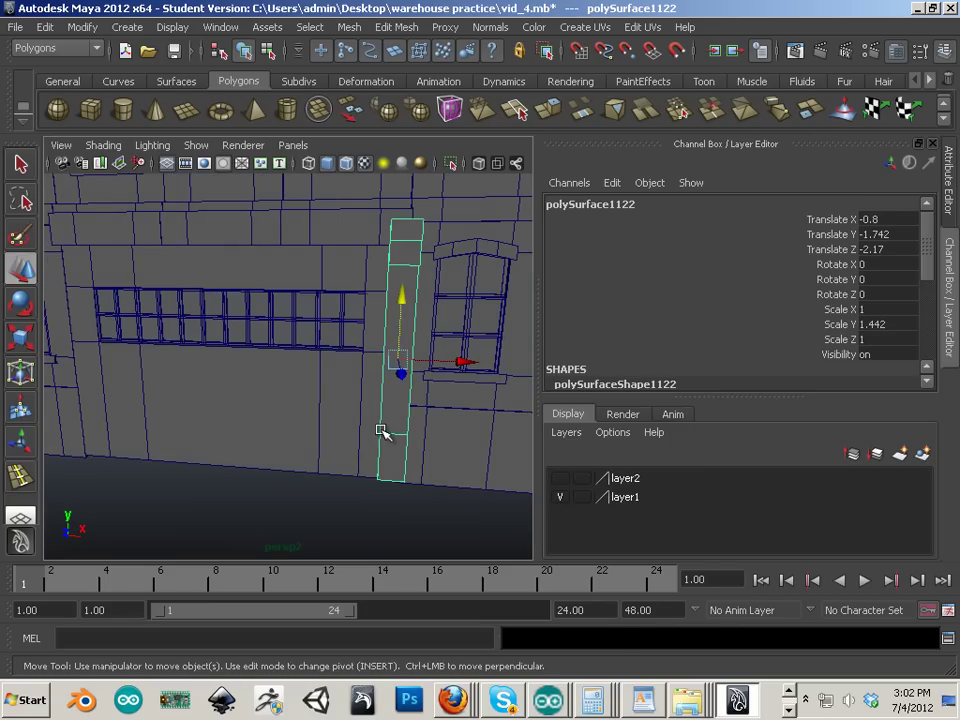
pyautogui.hotkey('ctrl', 'd')
pyautogui.moveTo(459, 366); pyautogui.dragTo(125, 370)
pyautogui.keyDown('alt'); pyautogui.moveTo(125, 370); pyautogui.dragTo(302, 452); pyautogui.keyUp('alt')
pyautogui.moveTo(296, 371); pyautogui.dragTo(268, 372)
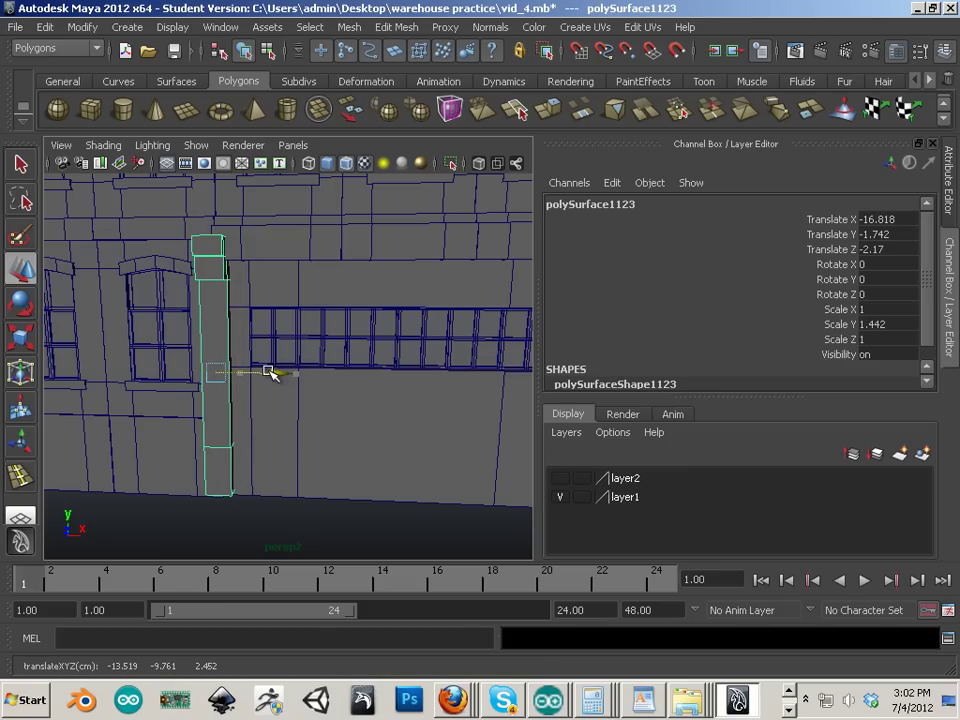
# Step: Narrow the slotted panel together with its row of sashes between the two posts, bringing the panel to Scale X 2.828, and deselect them
pyautogui.click(271, 462)
pyautogui.keyDown('alt'); pyautogui.moveTo(362, 527); pyautogui.dragTo(290, 475, button='middle'); pyautogui.keyUp('alt')
pyautogui.scroll(-3, 304, 467)
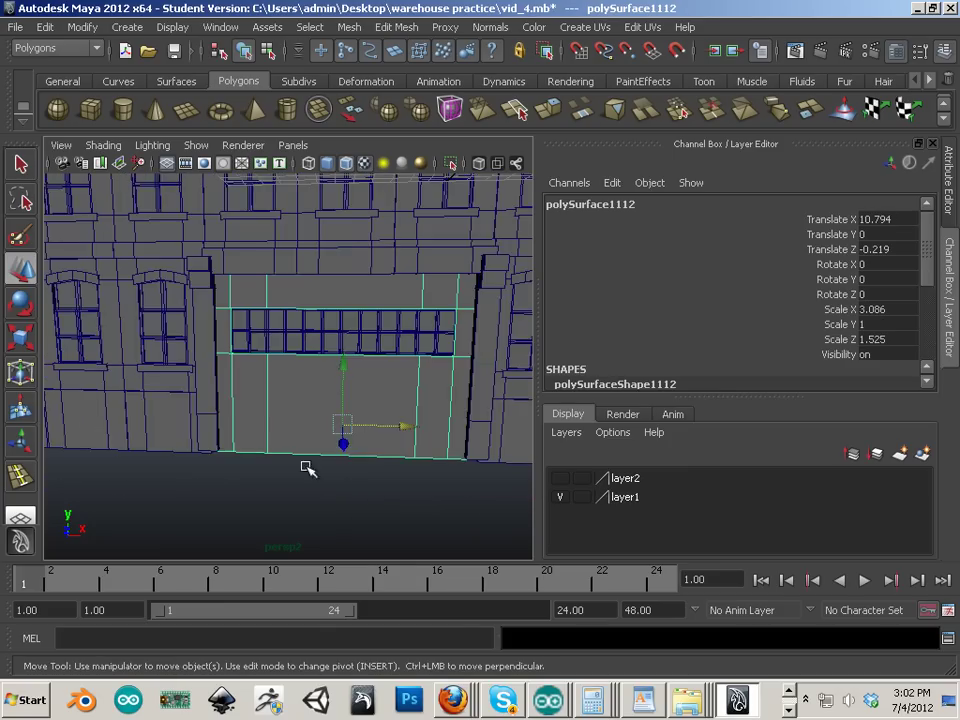
pyautogui.click(396, 345)
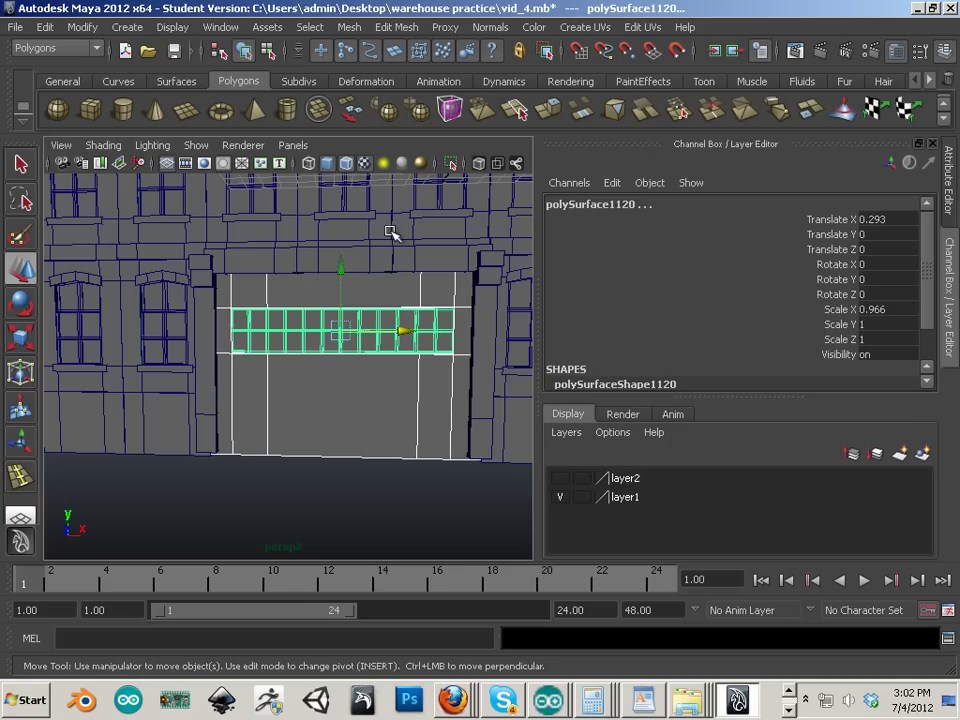
pyautogui.click(20, 338)
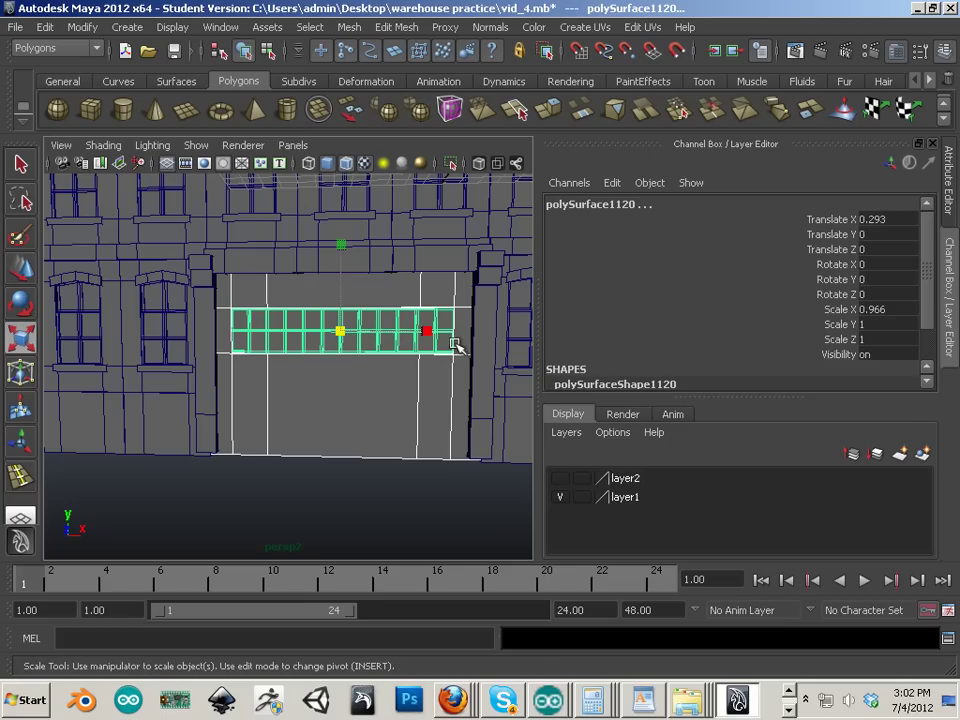
pyautogui.keyDown('shift'); pyautogui.click(410, 381); pyautogui.keyUp('shift')
pyautogui.moveTo(435, 428); pyautogui.dragTo(421, 431)
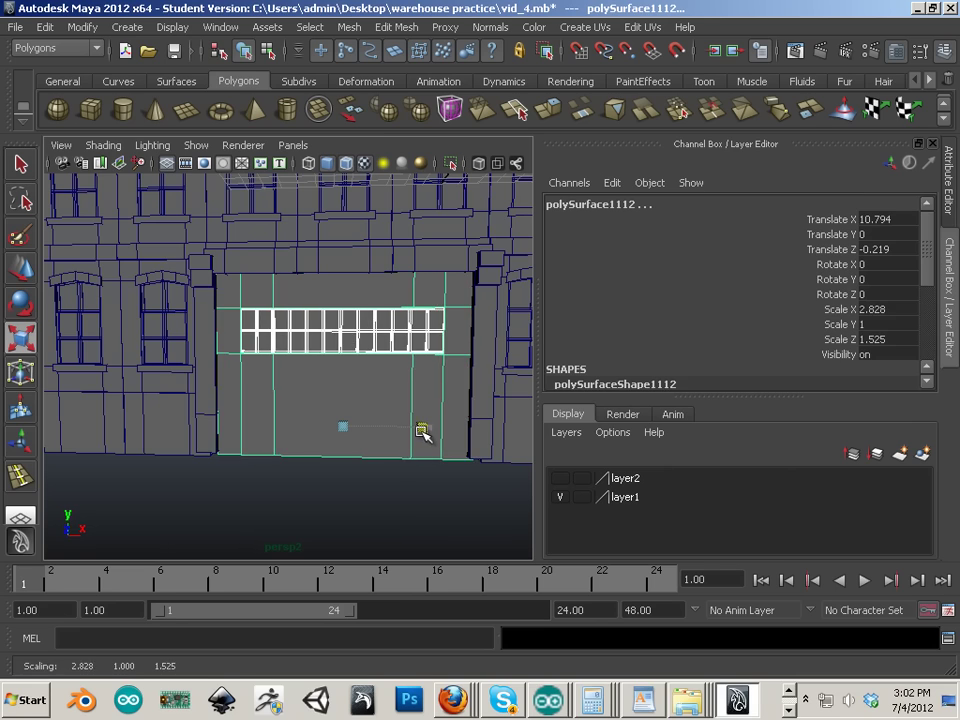
pyautogui.click(418, 507)
# Step: Show layer2 and examine the whole warehouse, from the post-framed opening to the surrounding walls and the open top
pyautogui.keyDown('alt'); pyautogui.moveTo(418, 507); pyautogui.dragTo(475, 545); pyautogui.keyUp('alt')
pyautogui.keyDown('alt'); pyautogui.moveTo(475, 545); pyautogui.dragTo(400, 495, button='right'); pyautogui.keyUp('alt')
pyautogui.keyDown('alt'); pyautogui.moveTo(335, 468); pyautogui.dragTo(394, 441); pyautogui.keyUp('alt')
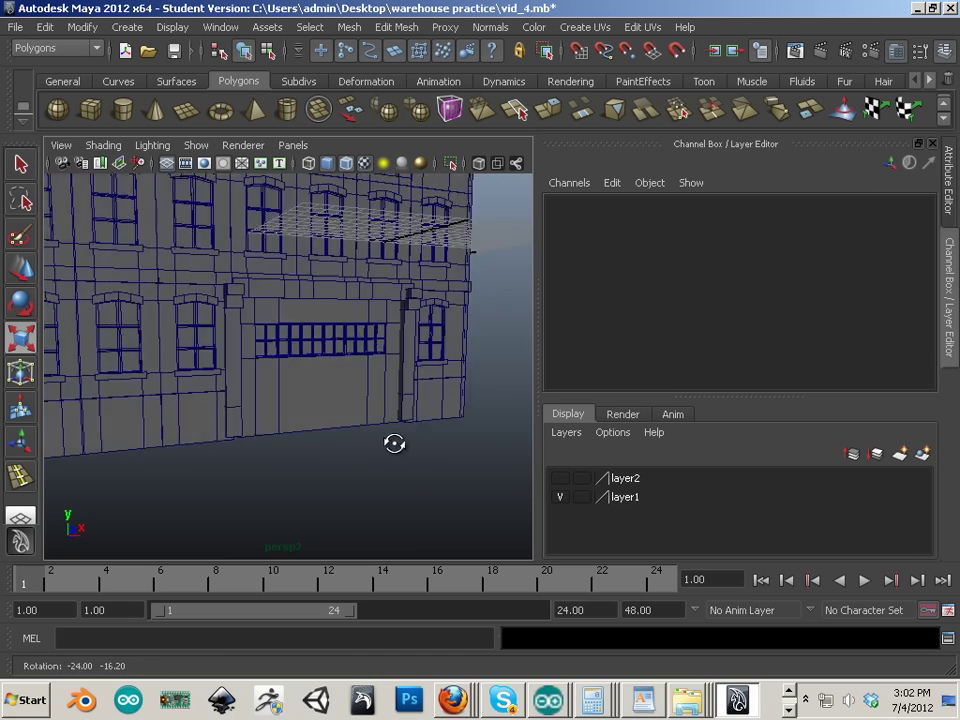
pyautogui.keyDown('alt'); pyautogui.moveTo(394, 441); pyautogui.dragTo(330, 426, button='right'); pyautogui.keyUp('alt')
pyautogui.keyDown('alt'); pyautogui.moveTo(330, 426); pyautogui.dragTo(362, 482); pyautogui.keyUp('alt')
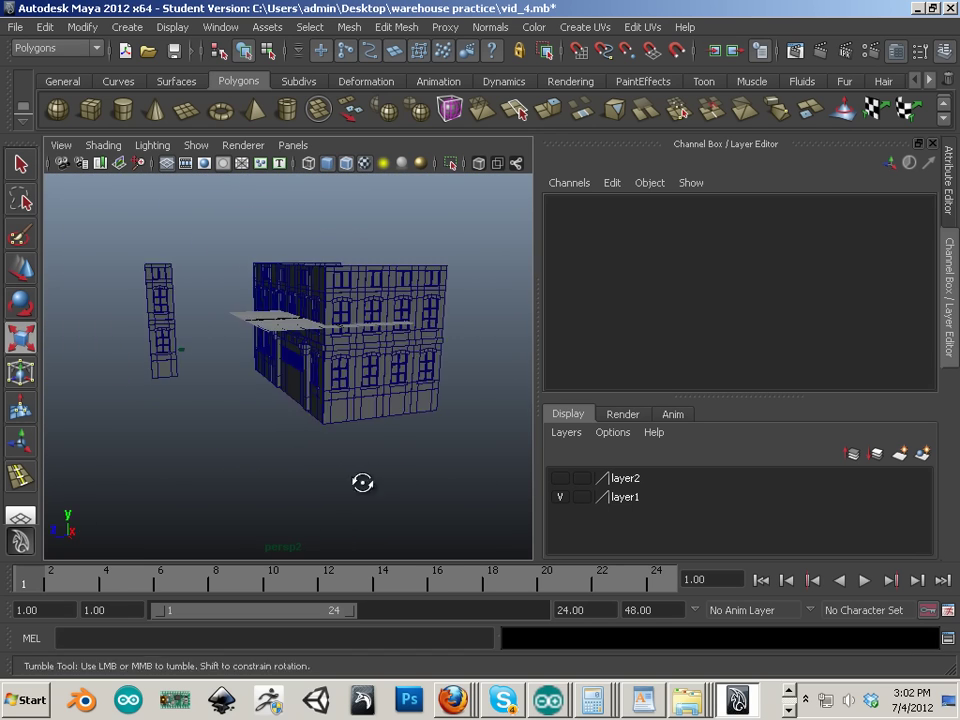
pyautogui.keyDown('alt'); pyautogui.moveTo(311, 508); pyautogui.dragTo(407, 313); pyautogui.keyUp('alt')
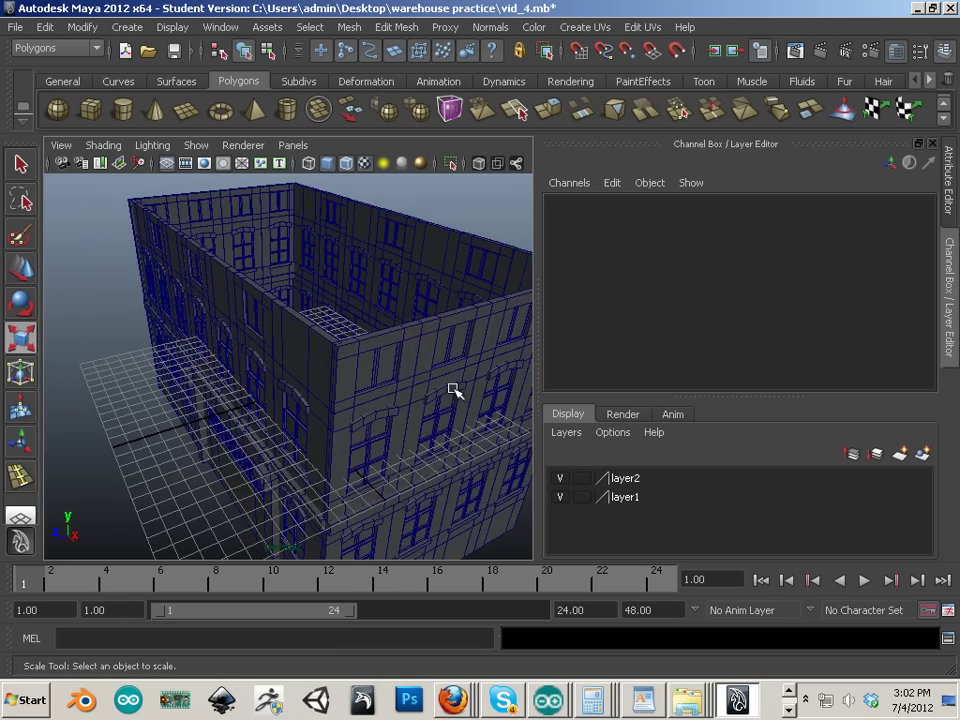
pyautogui.keyDown('alt'); pyautogui.moveTo(453, 390); pyautogui.dragTo(335, 292); pyautogui.keyUp('alt')
pyautogui.keyDown('alt'); pyautogui.moveTo(282, 396); pyautogui.dragTo(201, 356); pyautogui.keyUp('alt')
pyautogui.keyDown('alt'); pyautogui.moveTo(201, 356); pyautogui.dragTo(268, 403, button='right'); pyautogui.keyUp('alt')
pyautogui.keyDown('alt'); pyautogui.moveTo(268, 403); pyautogui.dragTo(319, 366); pyautogui.keyUp('alt')
pyautogui.keyDown('alt'); pyautogui.moveTo(319, 366); pyautogui.dragTo(276, 349, button='right'); pyautogui.keyUp('alt')
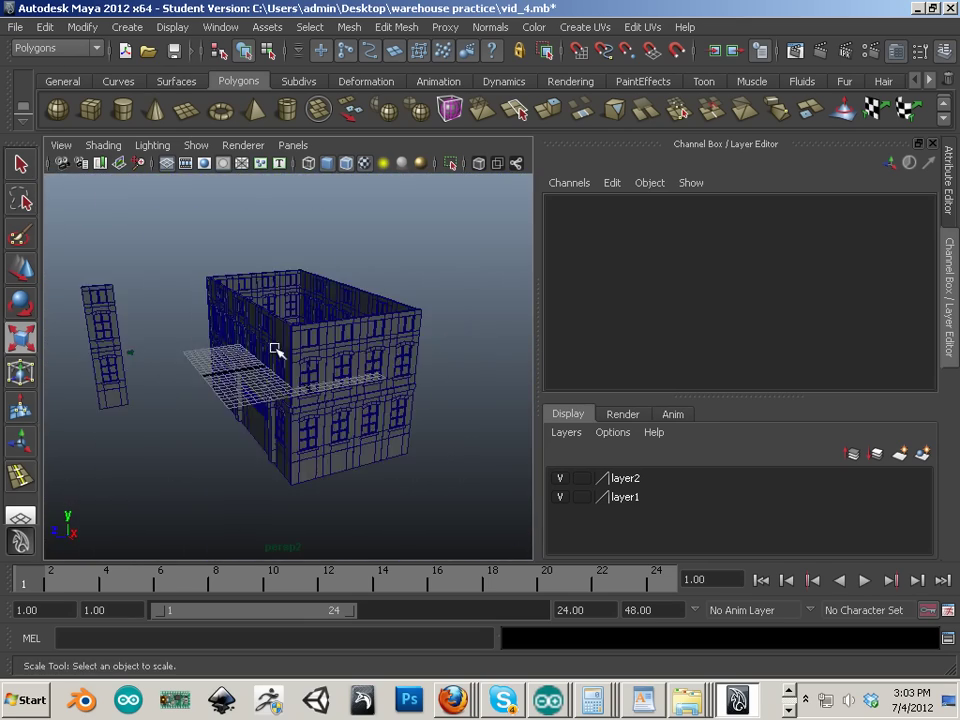
pyautogui.keyDown('alt'); pyautogui.moveTo(276, 349); pyautogui.dragTo(341, 367, button='middle'); pyautogui.keyUp('alt')
pyautogui.keyDown('alt'); pyautogui.moveTo(318, 427); pyautogui.dragTo(325, 503); pyautogui.keyUp('alt')
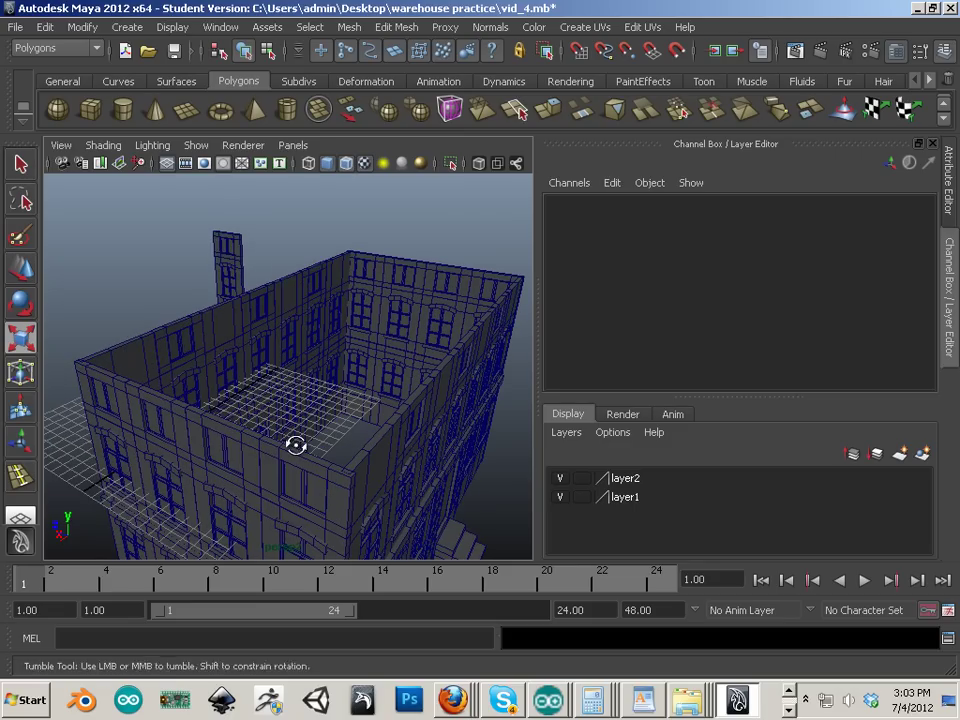
pyautogui.keyDown('alt'); pyautogui.moveTo(296, 446); pyautogui.dragTo(465, 430); pyautogui.keyUp('alt')
pyautogui.keyDown('alt'); pyautogui.moveTo(363, 275); pyautogui.dragTo(368, 304); pyautogui.keyUp('alt')
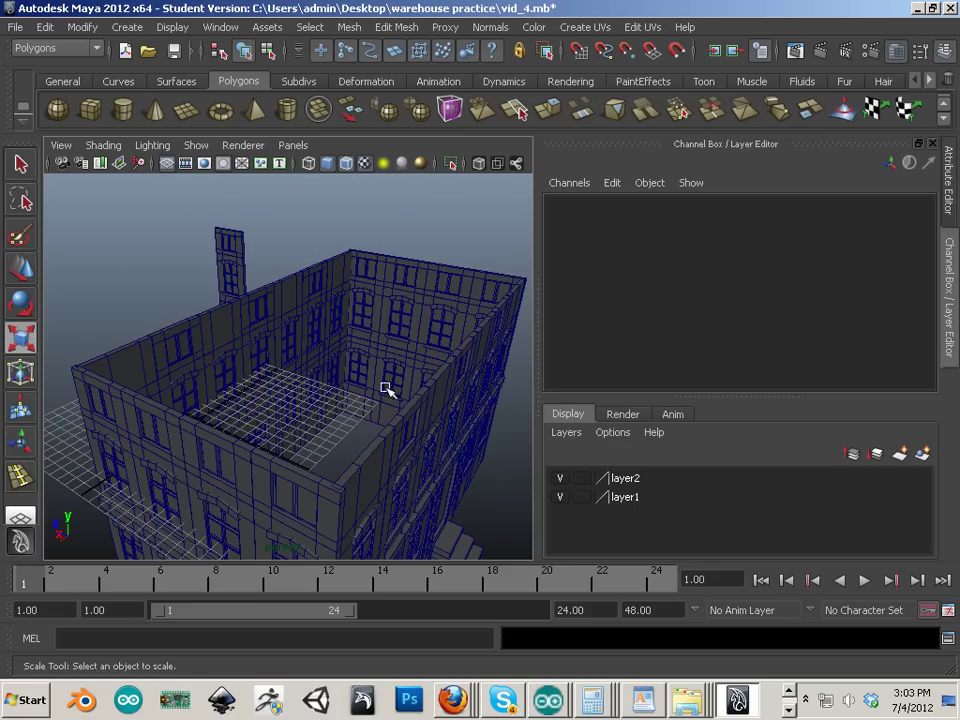
pyautogui.keyDown('alt'); pyautogui.moveTo(387, 390); pyautogui.dragTo(416, 325); pyautogui.keyUp('alt')
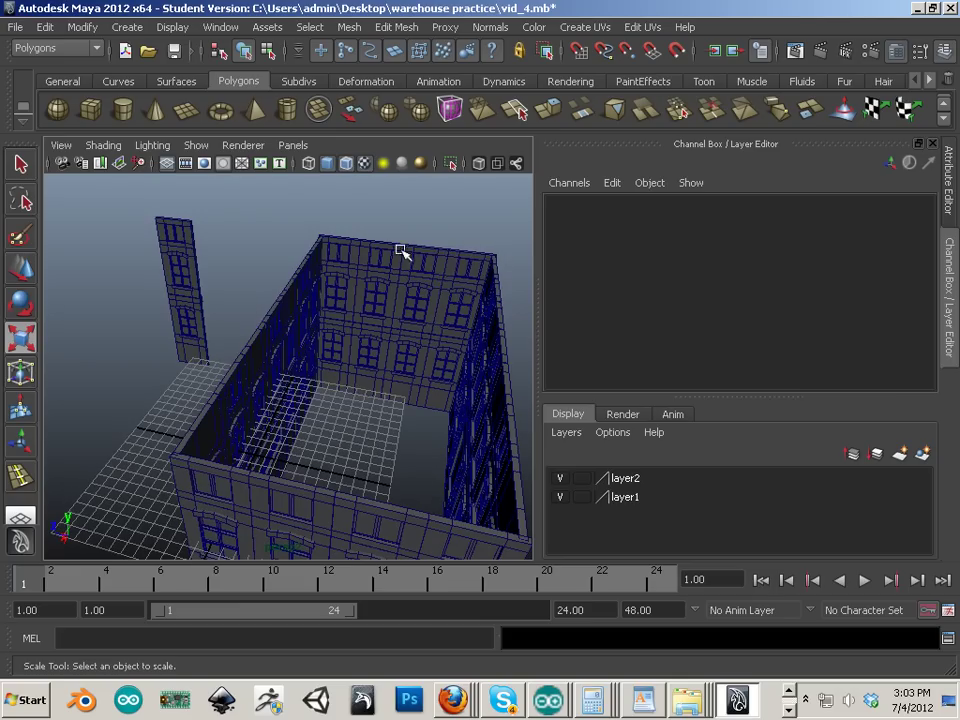
pyautogui.keyDown('alt'); pyautogui.moveTo(465, 356); pyautogui.dragTo(404, 294); pyautogui.keyUp('alt')
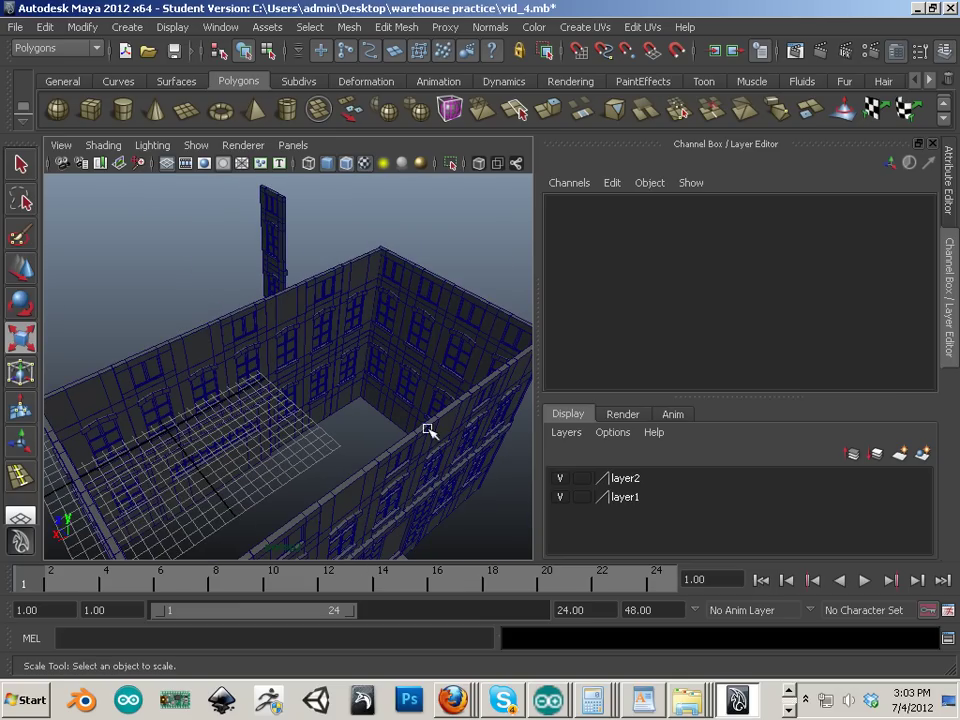